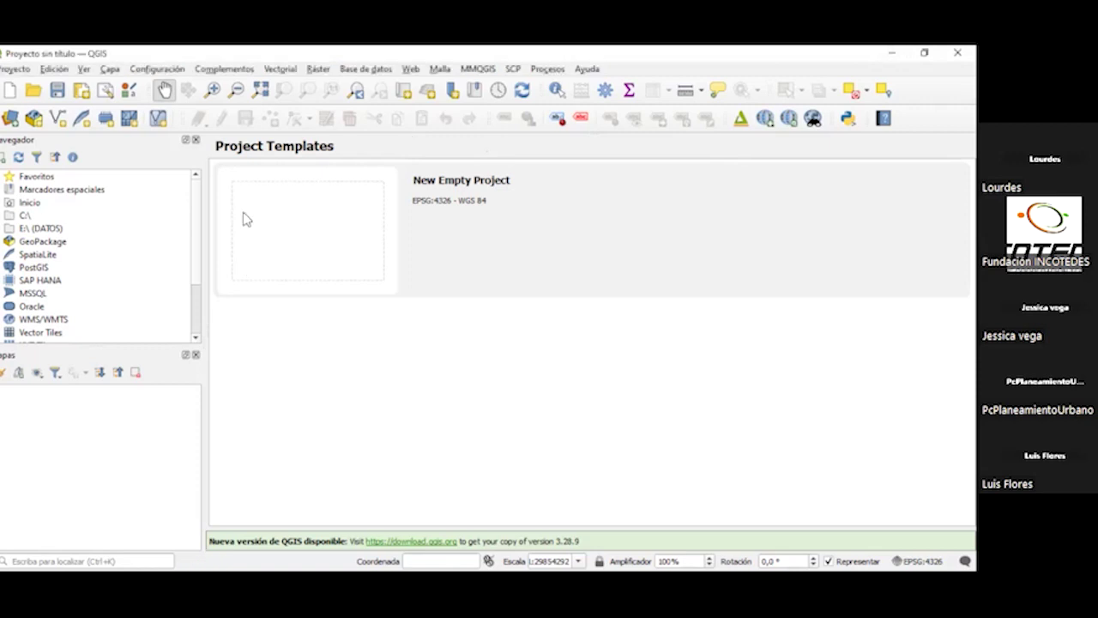
Start a new delimited text layer and load Datos_dengue.csv from the Incotedes folder on the desktop as its source file.
{"action": "left_click", "coordinate": [111, 69]}
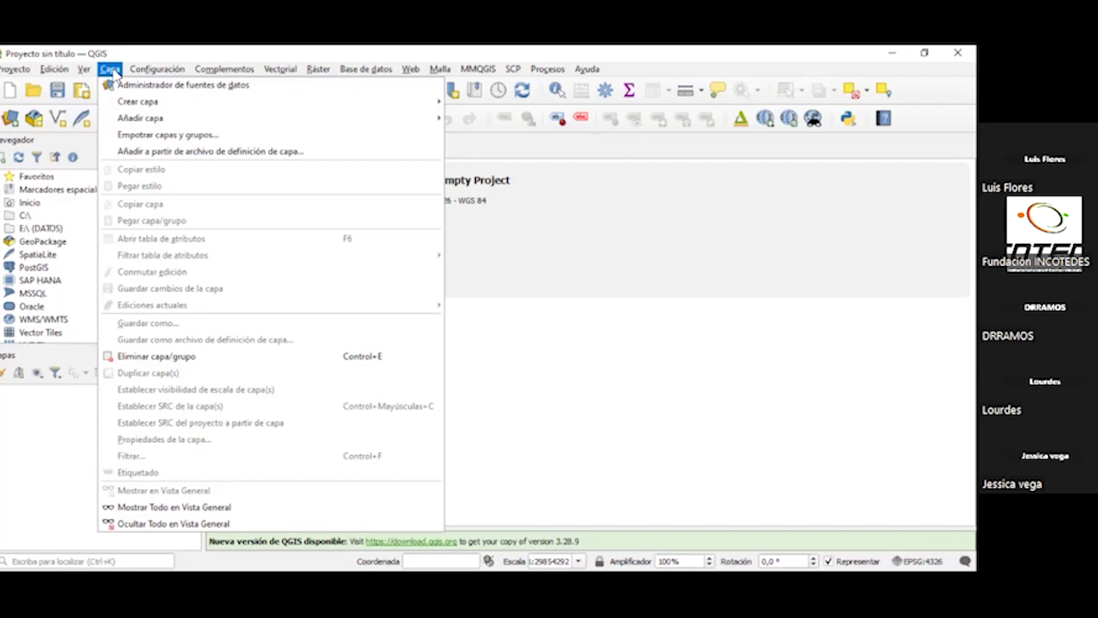
{"action": "mouse_move", "coordinate": [133, 117]}
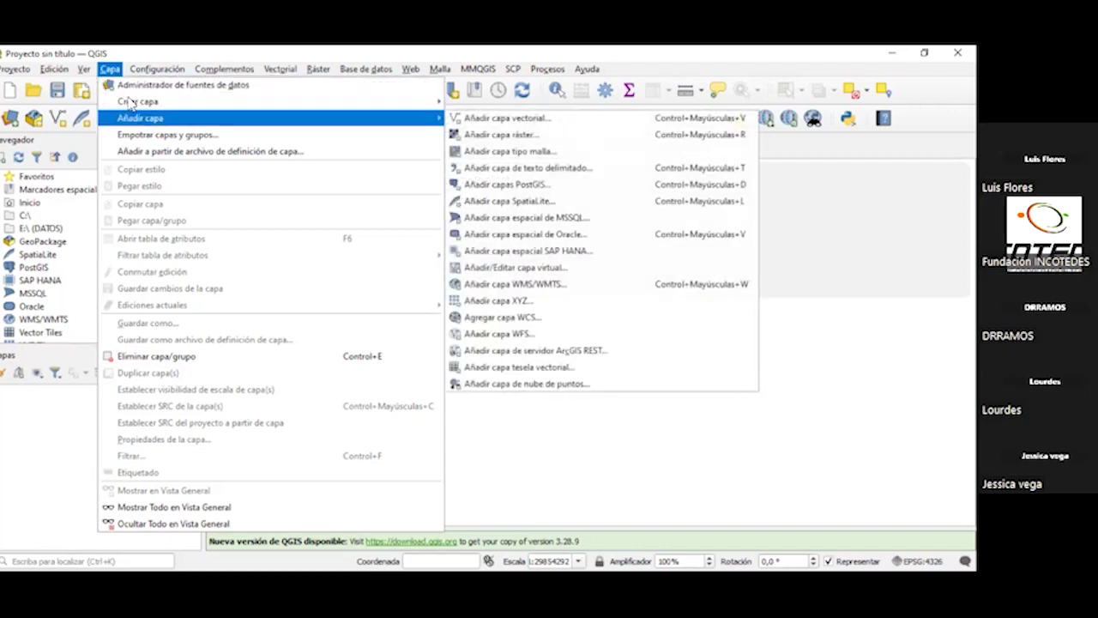
{"action": "key", "text": "Right"}
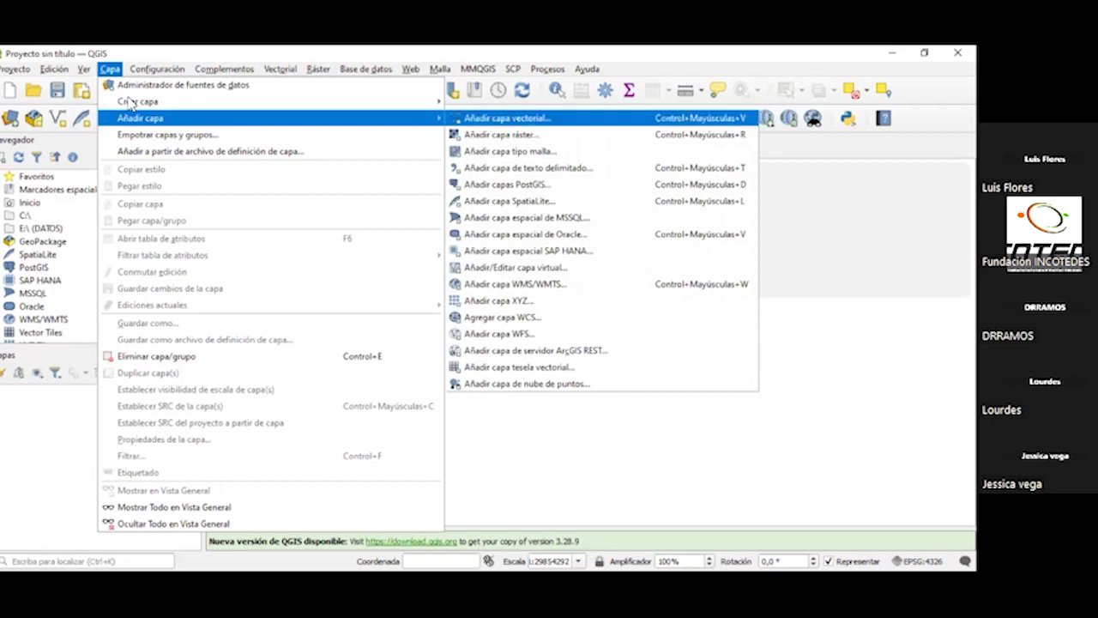
{"action": "key", "text": "Down"}
{"action": "key", "text": "Down"}
{"action": "key", "text": "Down"}
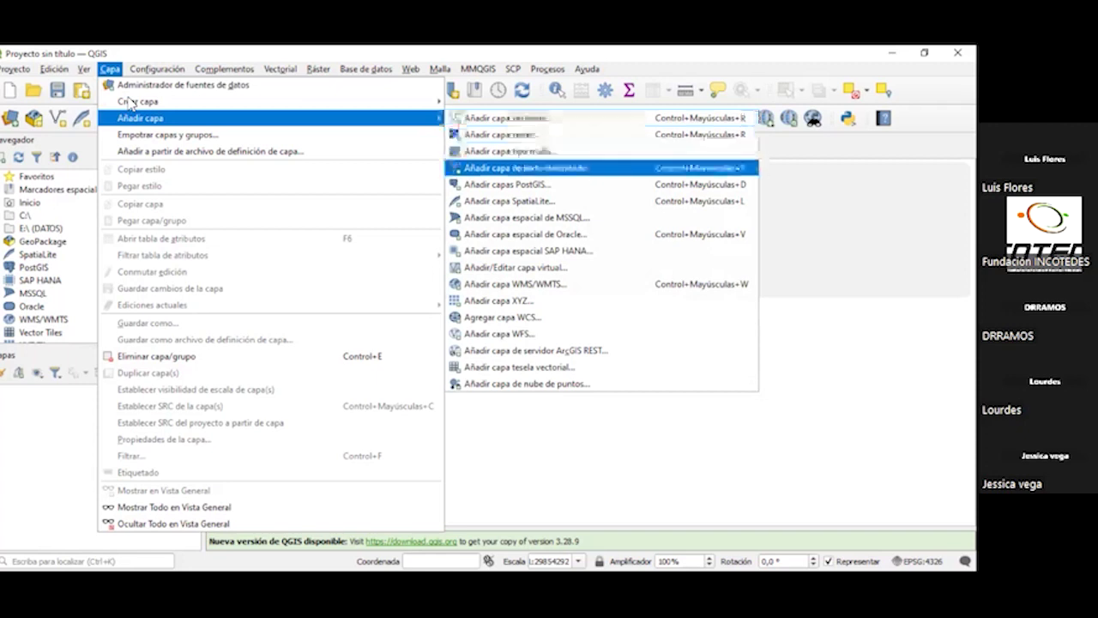
{"action": "key", "text": "Return"}
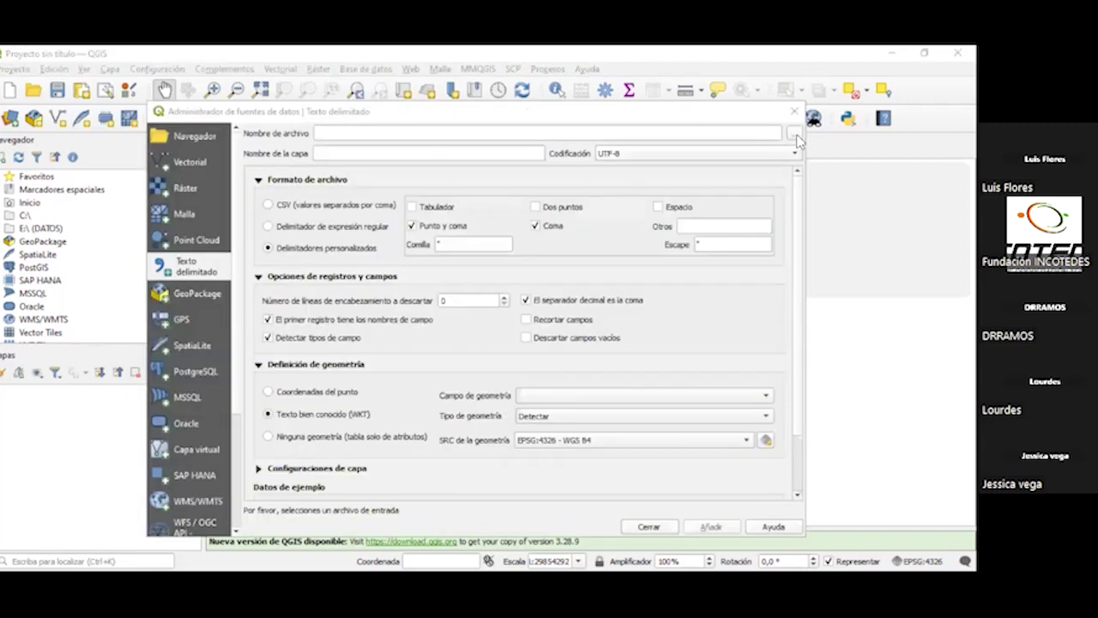
{"action": "left_click", "coordinate": [794, 134]}
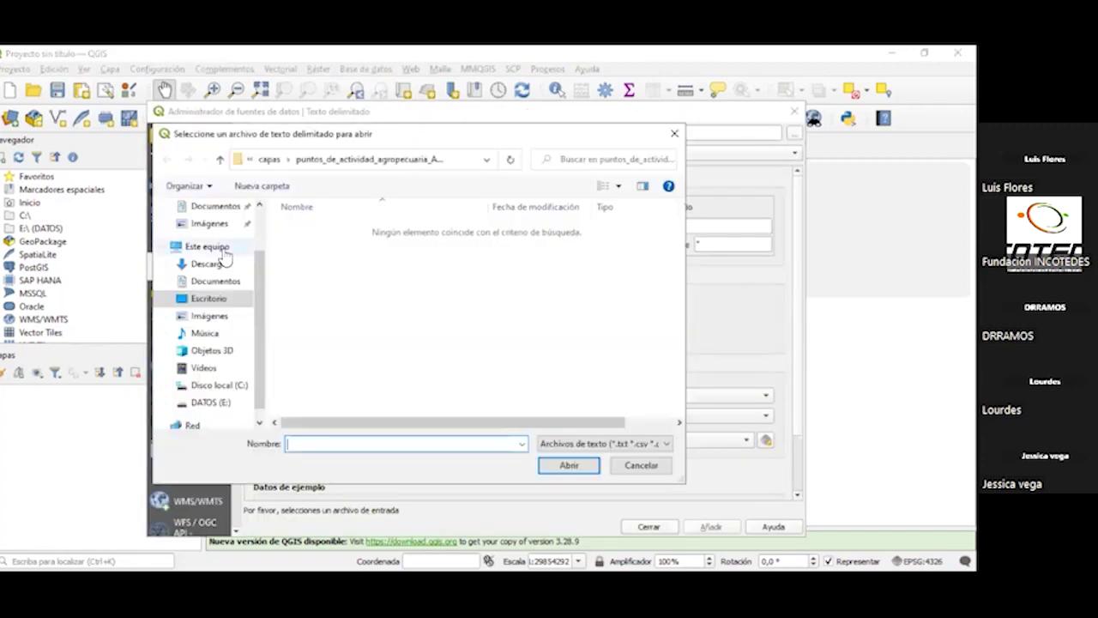
{"action": "left_click", "coordinate": [211, 300]}
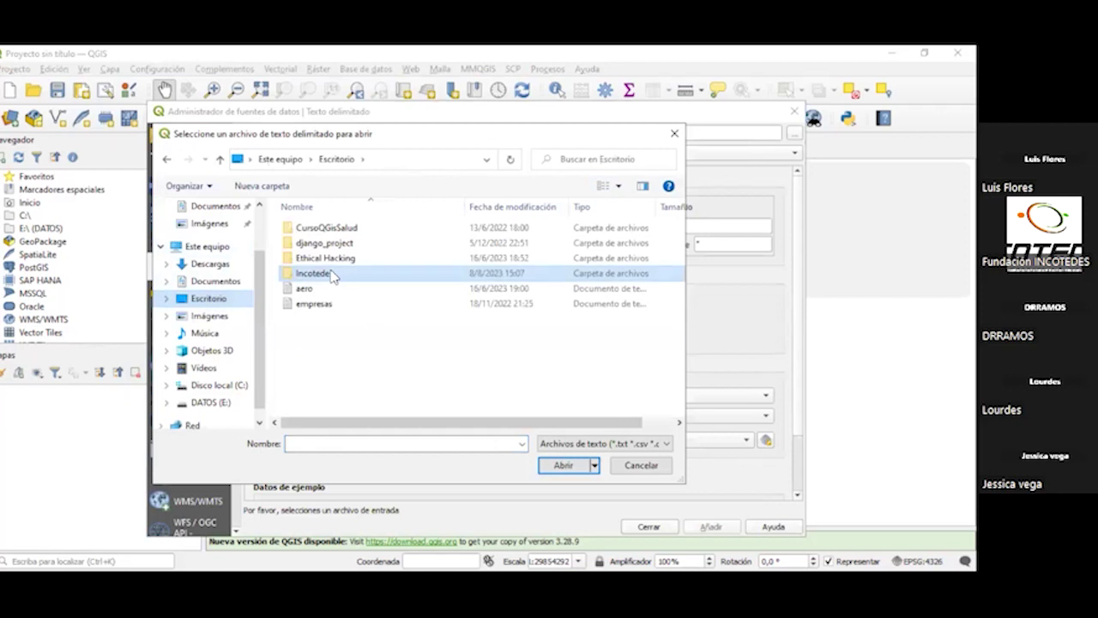
{"action": "double_click", "coordinate": [319, 275]}
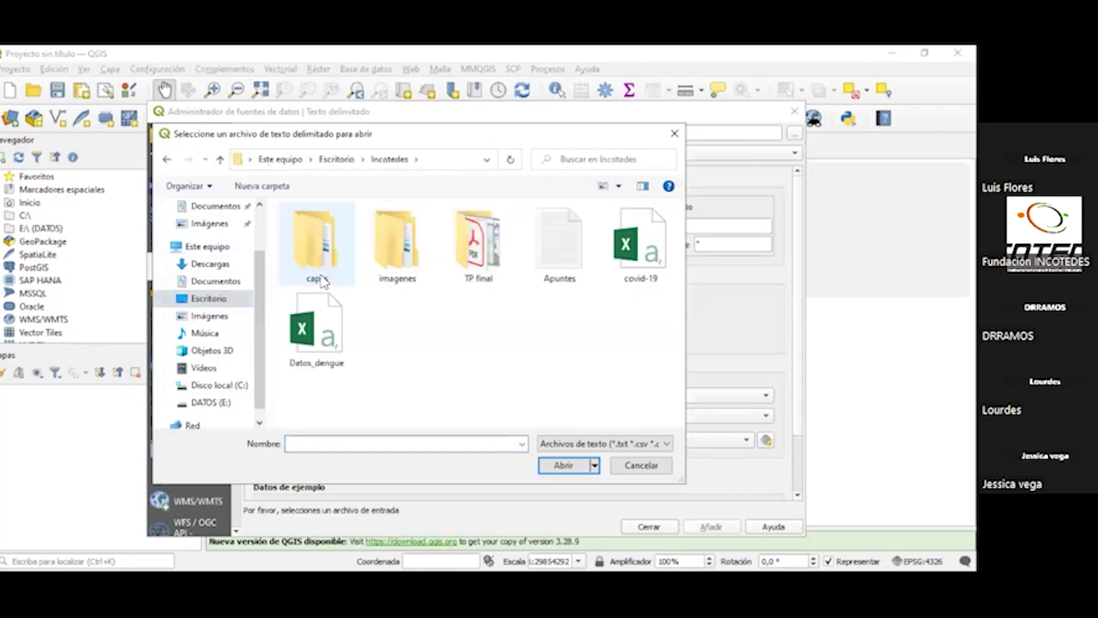
{"action": "left_click", "coordinate": [326, 337]}
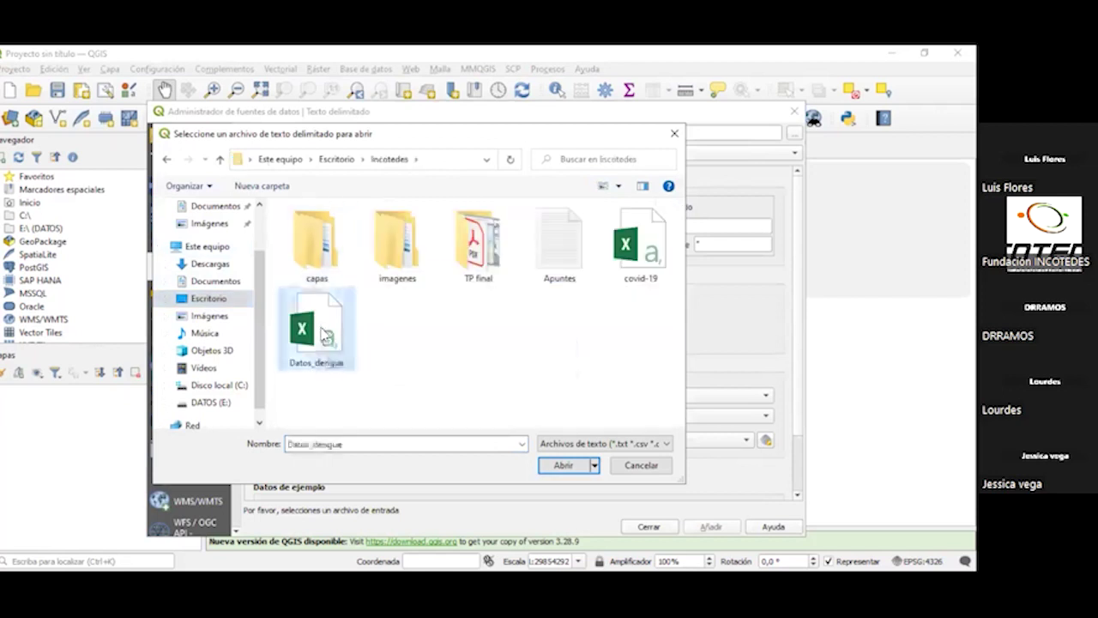
{"action": "left_click", "coordinate": [562, 465]}
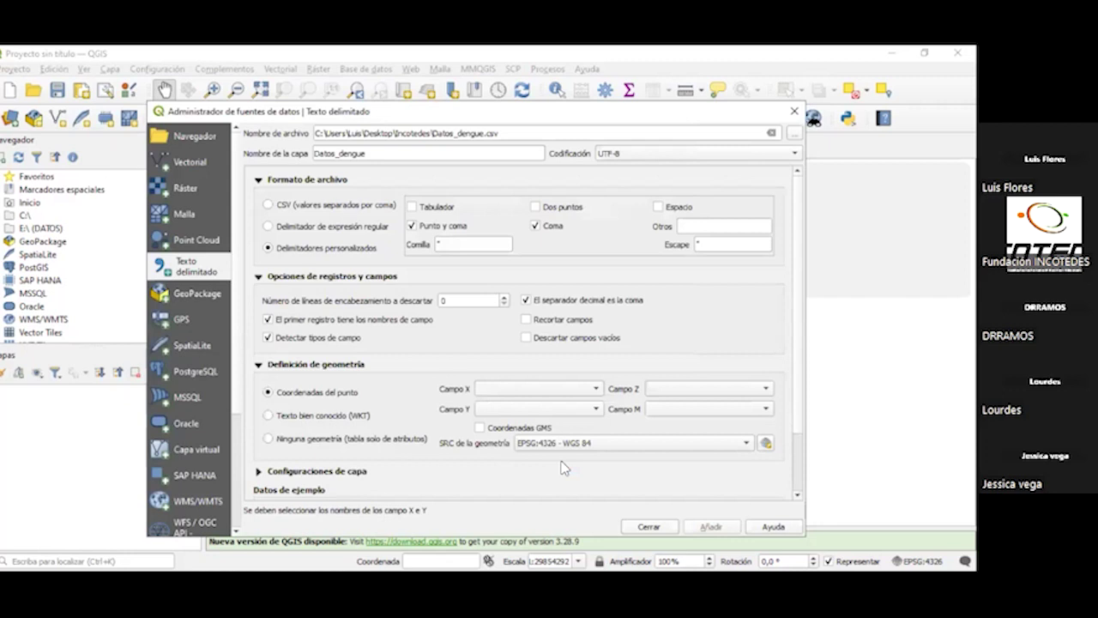
Disable the comma and semicolon delimiters, compare the effect on the sample data, and enable both delimiters again.
{"action": "left_click_drag", "start_coordinate": [800, 271], "coordinate": [795, 367]}
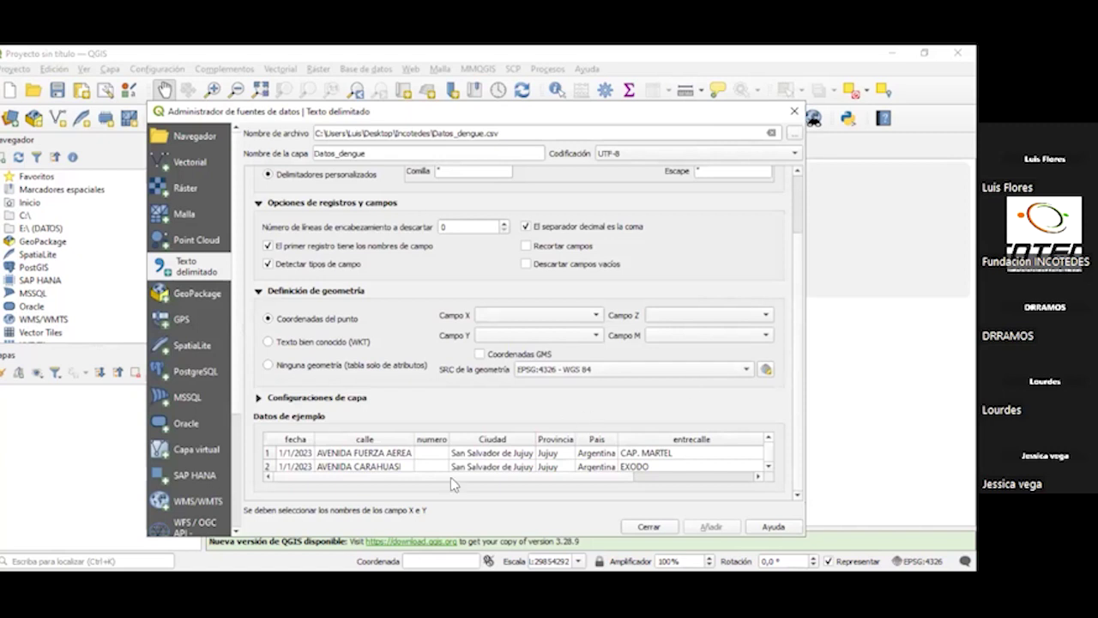
{"action": "left_click_drag", "start_coordinate": [803, 307], "coordinate": [801, 227]}
{"action": "left_click", "coordinate": [535, 227]}
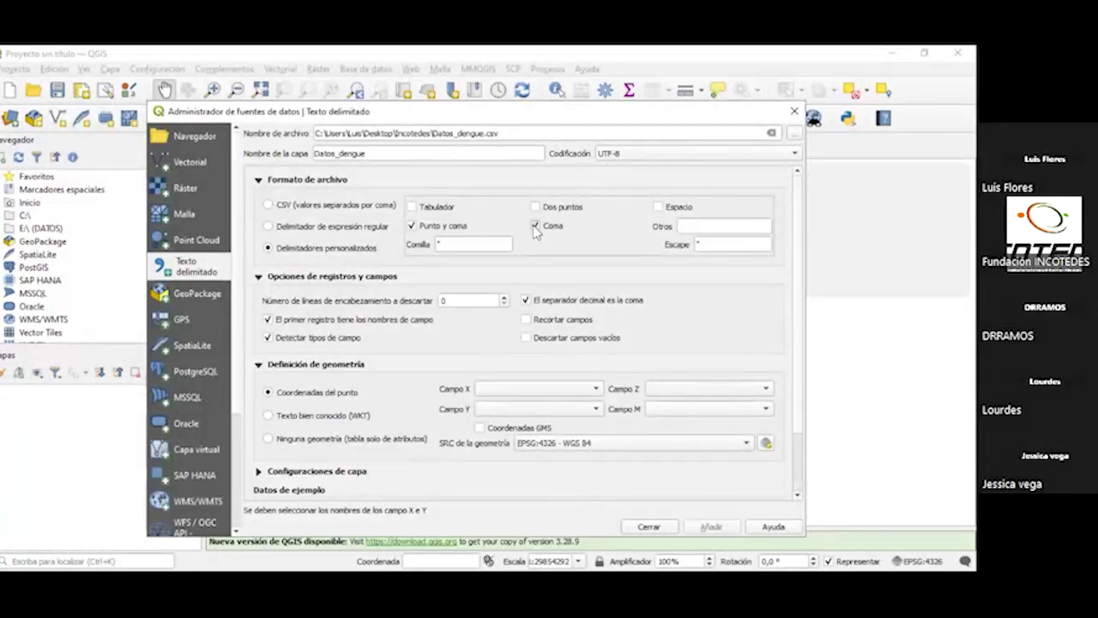
{"action": "left_click", "coordinate": [411, 226]}
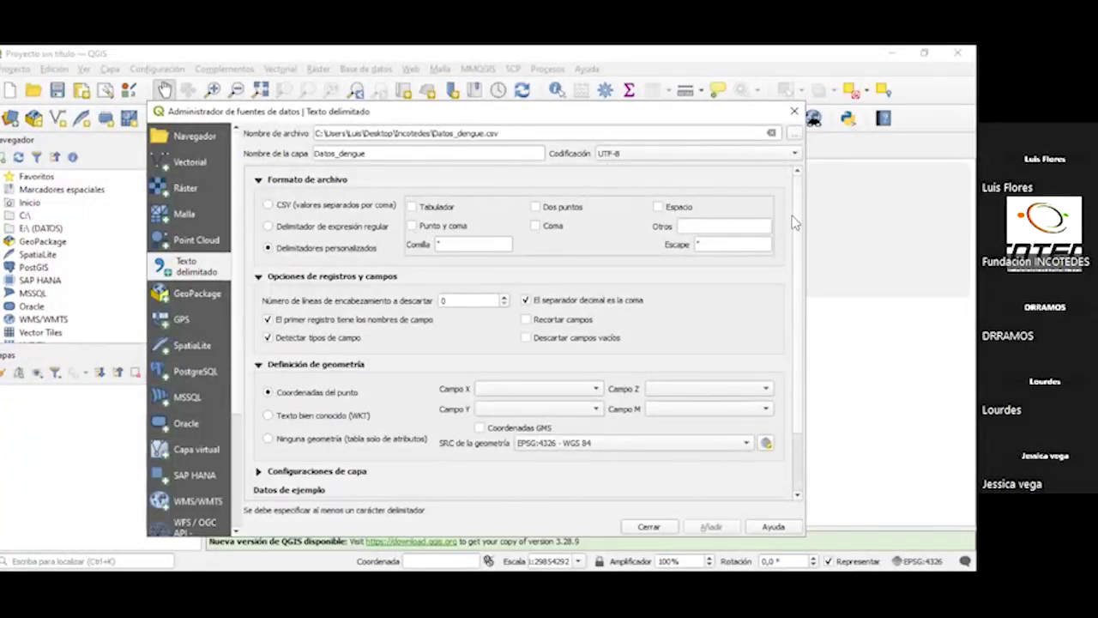
{"action": "left_click_drag", "start_coordinate": [797, 215], "coordinate": [800, 318]}
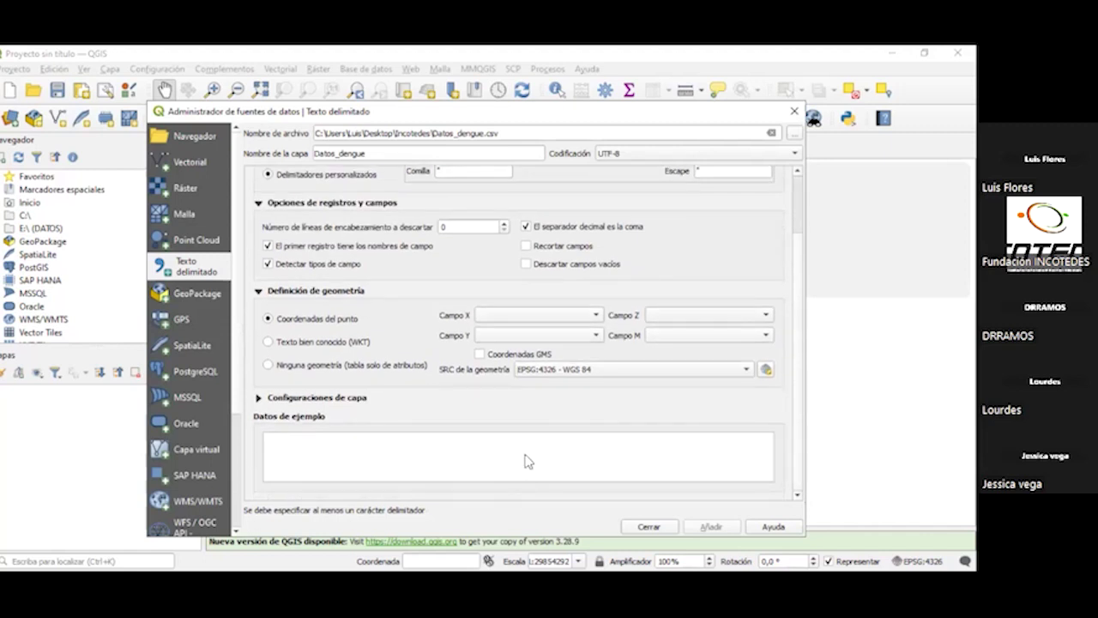
{"action": "left_click_drag", "start_coordinate": [800, 417], "coordinate": [803, 274]}
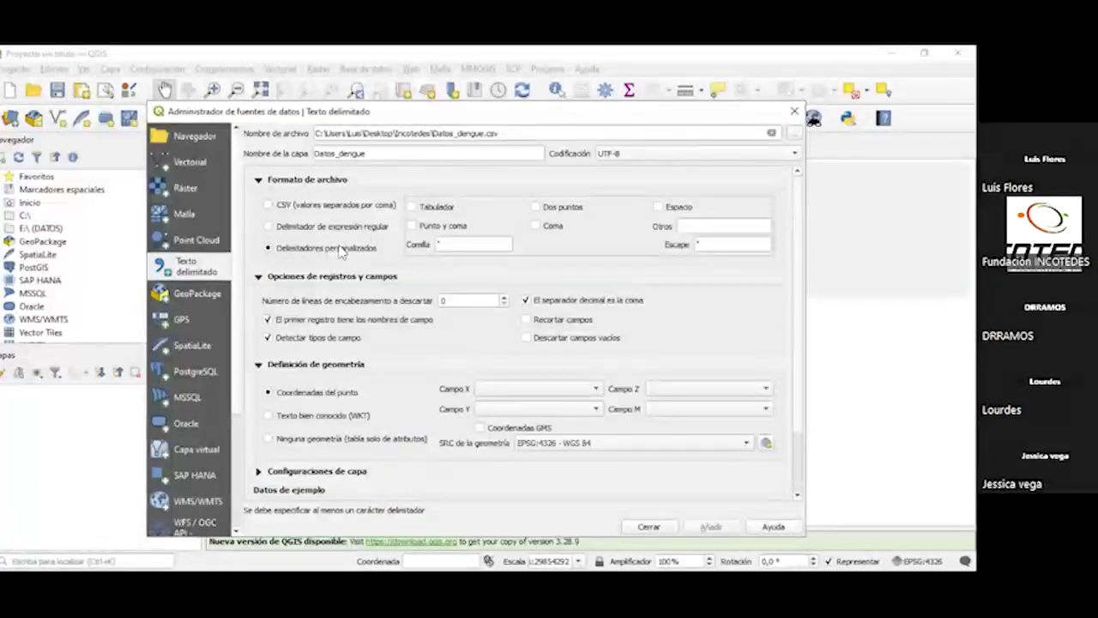
{"action": "left_click", "coordinate": [411, 225]}
{"action": "left_click", "coordinate": [536, 227]}
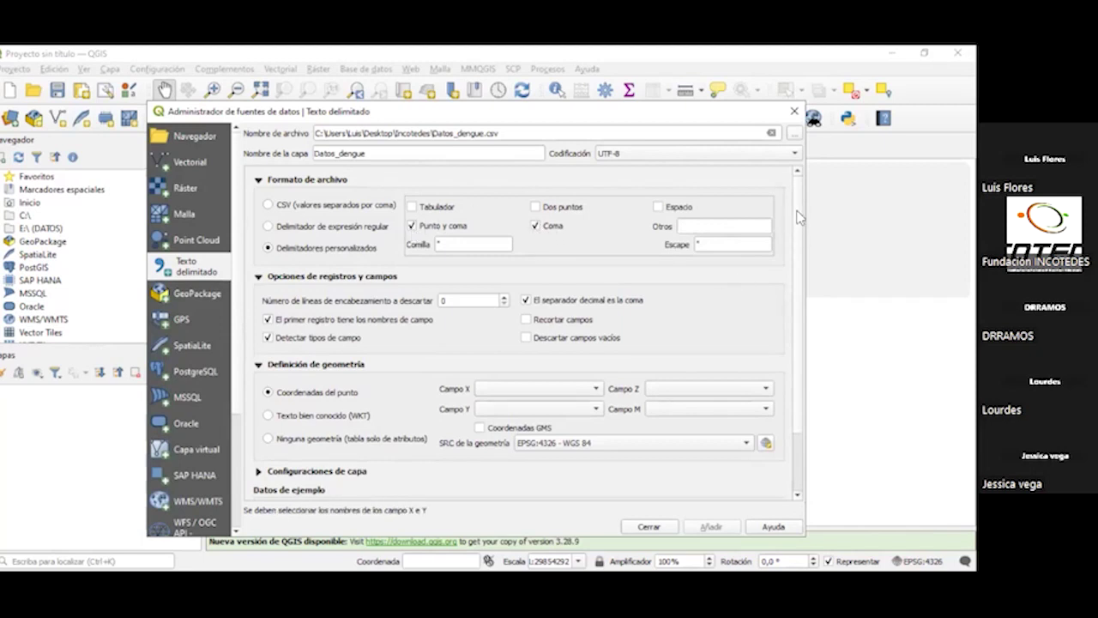
Review the sample data columns and add Datos_dengue to the project as an attribute-only table without geometry.
{"action": "scroll", "coordinate": [798, 217], "scroll_direction": "down", "scroll_amount": 3}
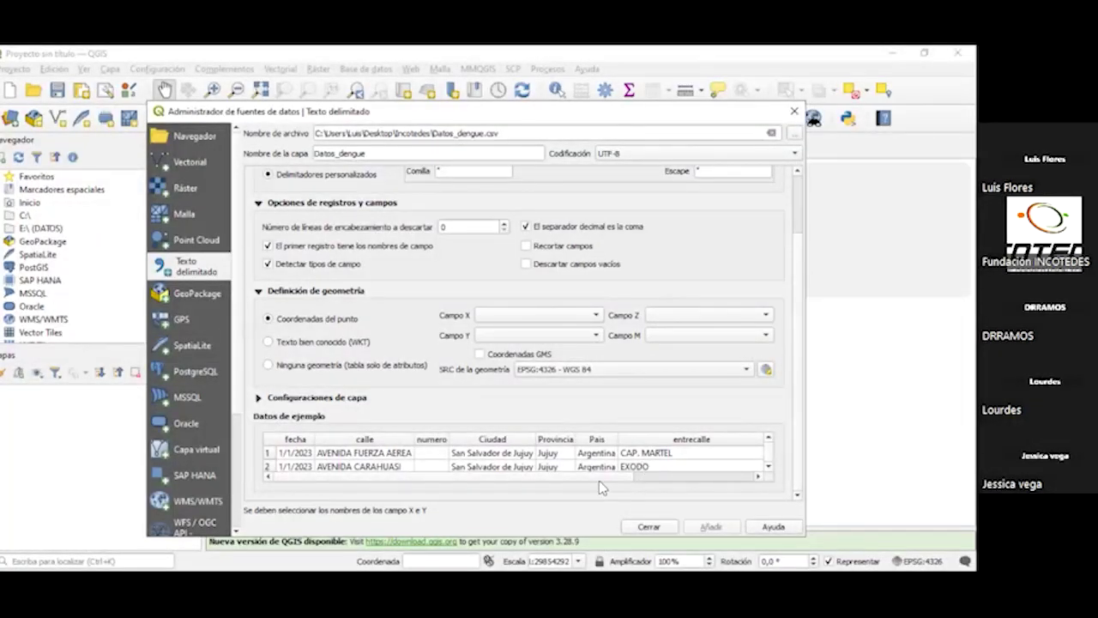
{"action": "left_click_drag", "start_coordinate": [597, 485], "coordinate": [699, 479]}
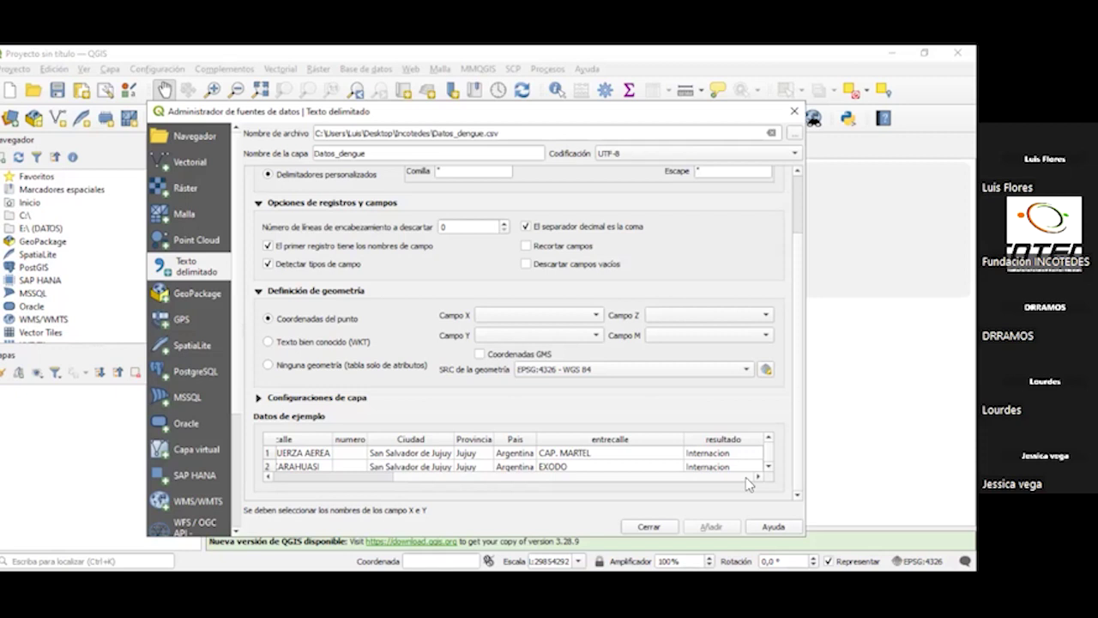
{"action": "left_click_drag", "start_coordinate": [746, 477], "coordinate": [640, 490]}
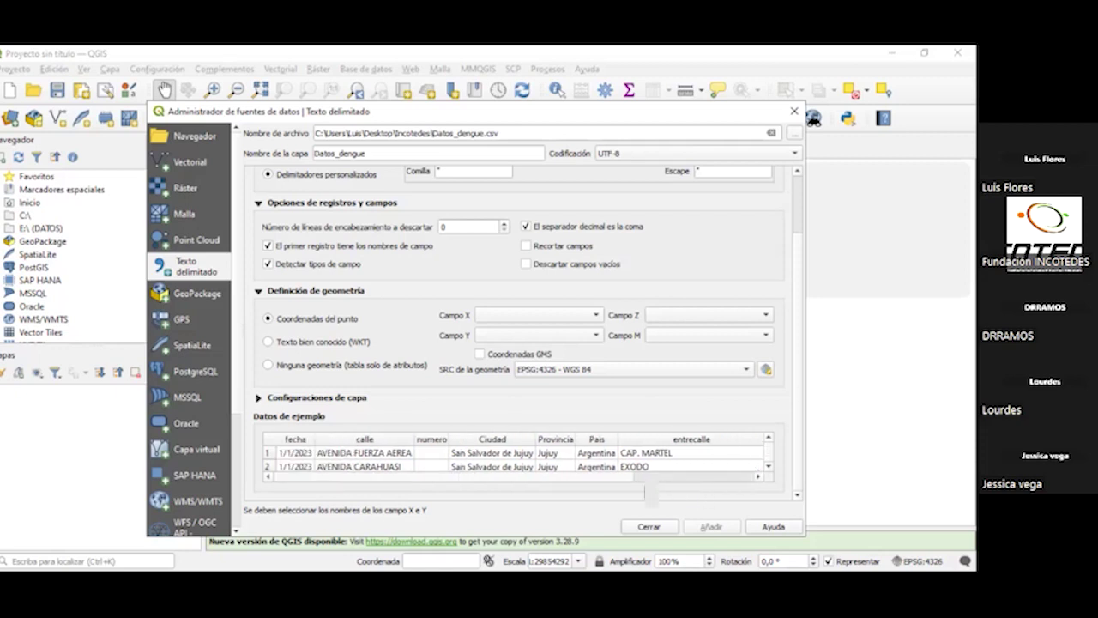
{"action": "left_click", "coordinate": [269, 367]}
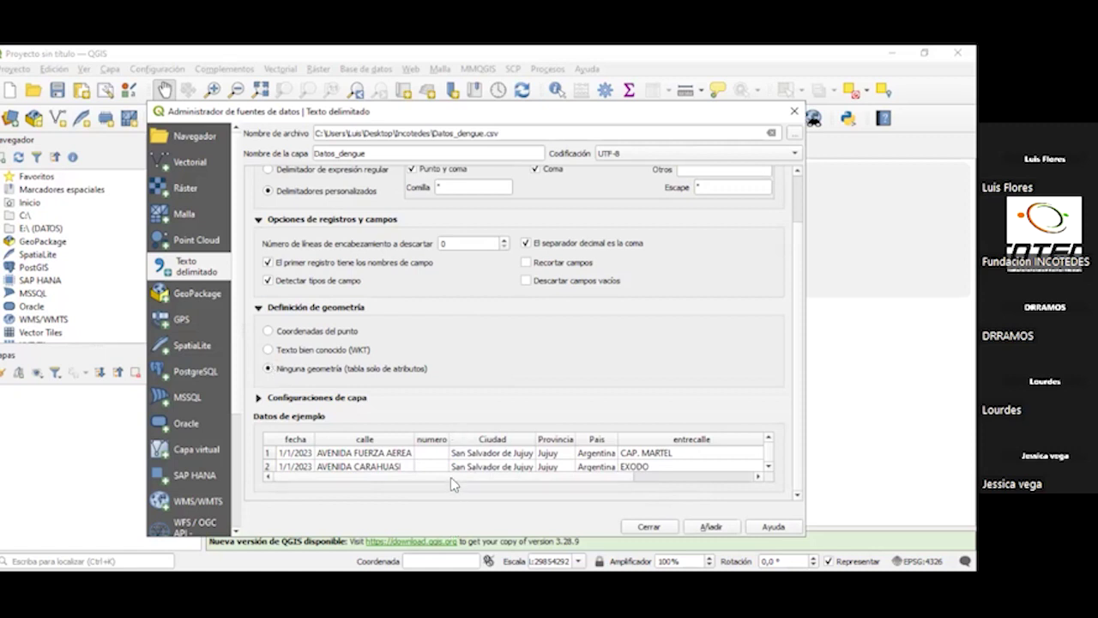
{"action": "scroll", "coordinate": [450, 477], "scroll_direction": "right", "scroll_amount": 2}
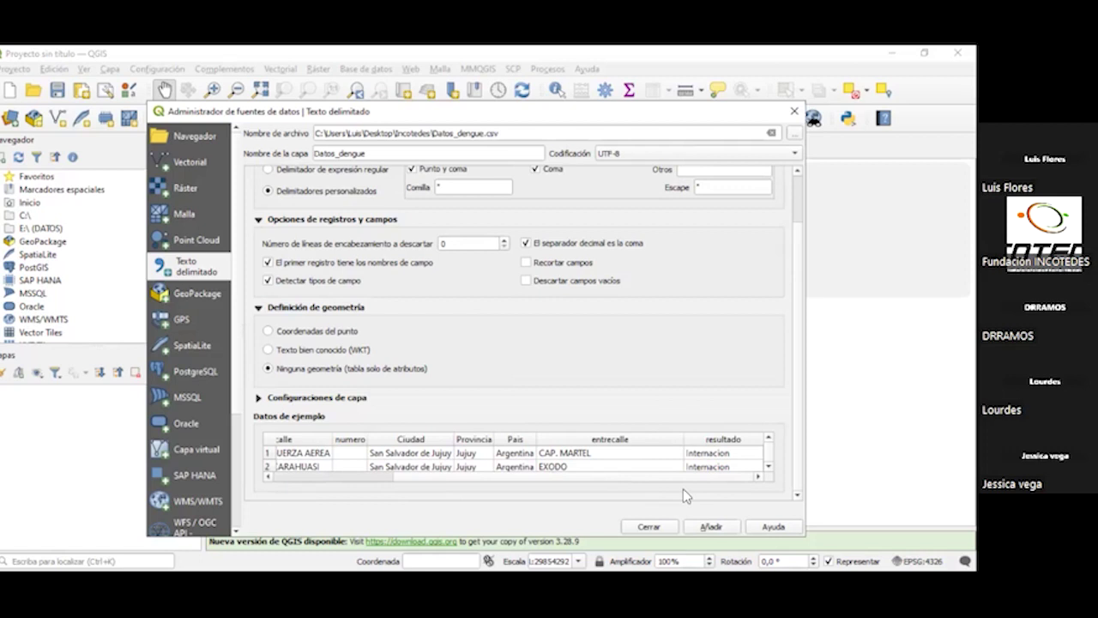
{"action": "left_click", "coordinate": [711, 526]}
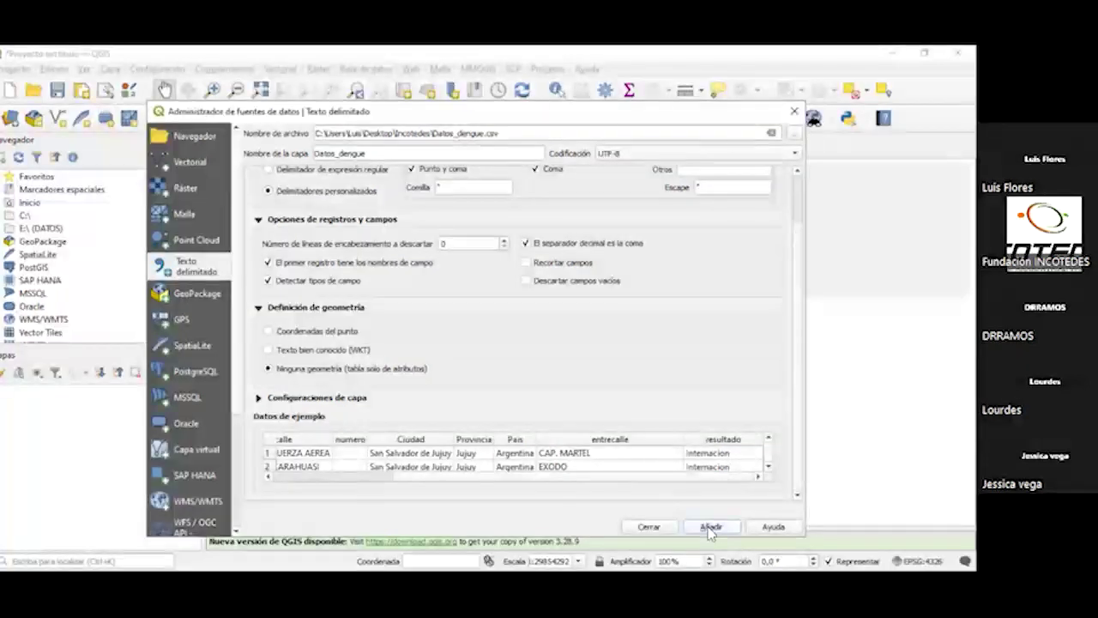
{"action": "left_click", "coordinate": [649, 526]}
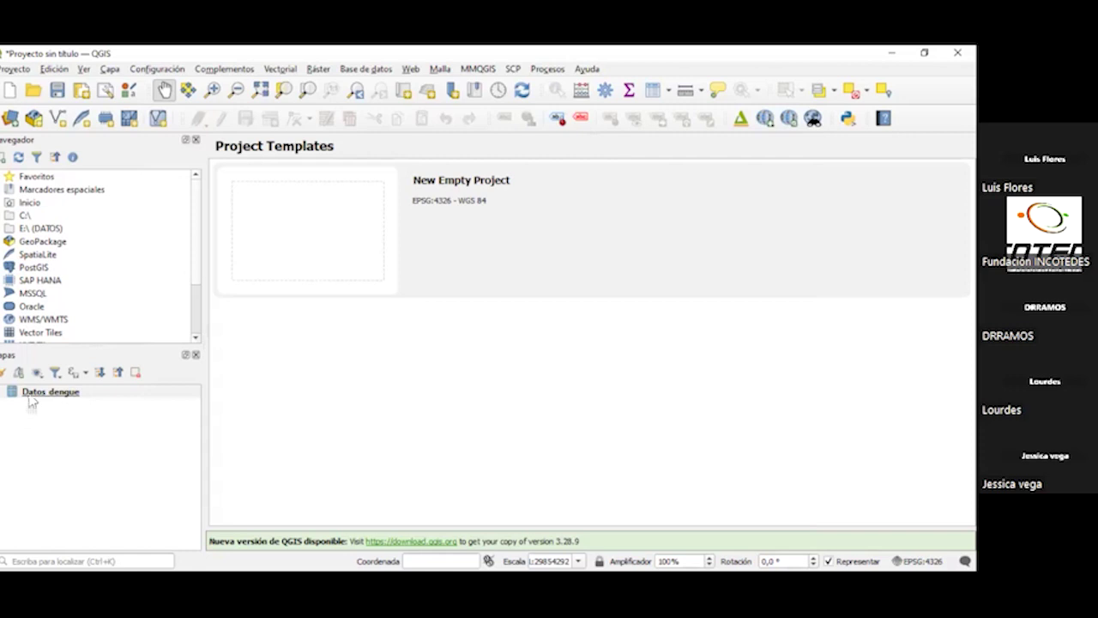
Open the plugin manager and filter the list of all plugins by "mmq".
{"action": "left_click", "coordinate": [30, 395]}
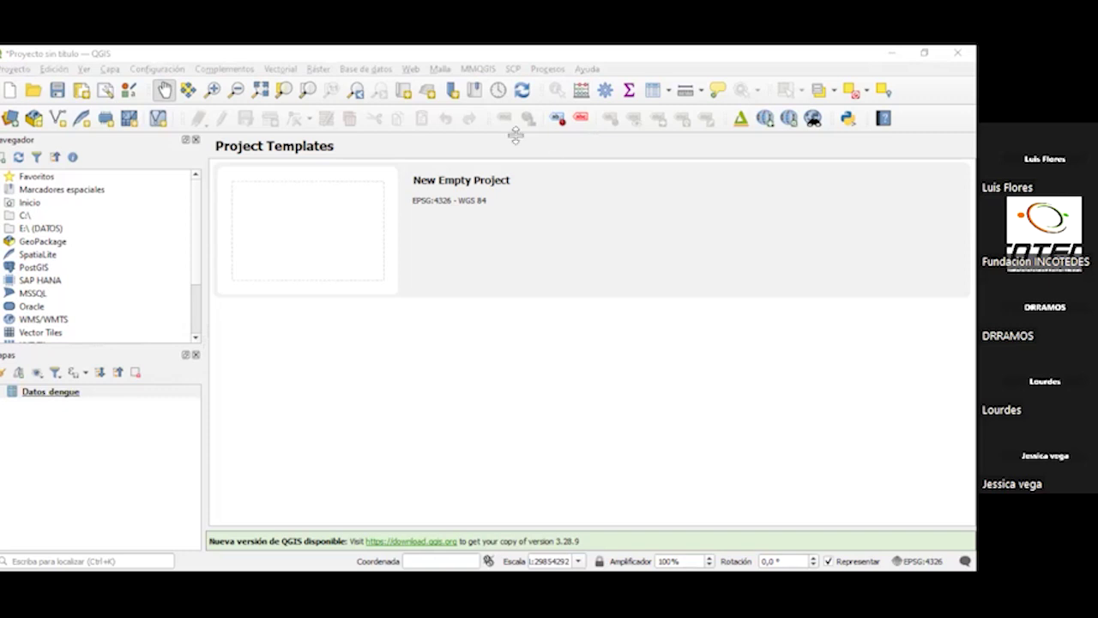
{"action": "left_click", "coordinate": [516, 134]}
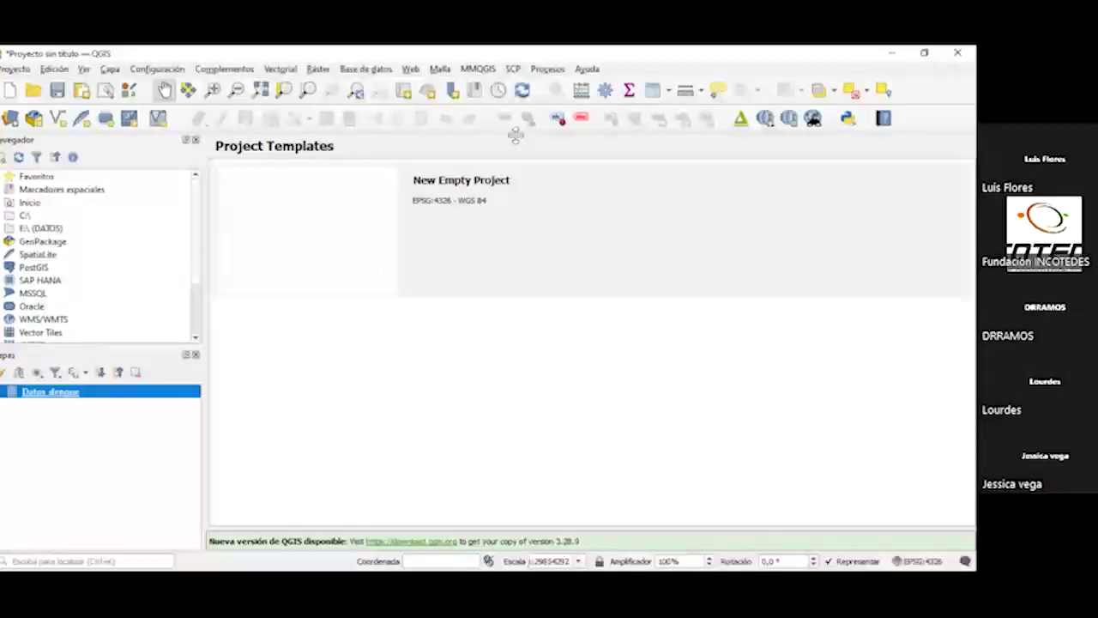
{"action": "key", "text": "alt+m"}
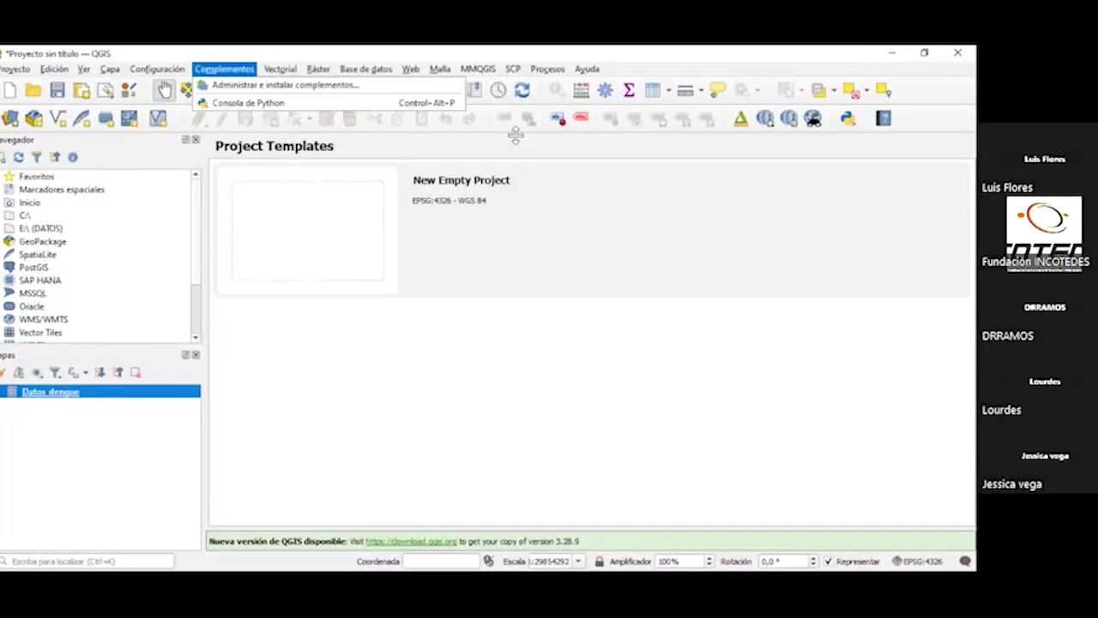
{"action": "key", "text": "Down"}
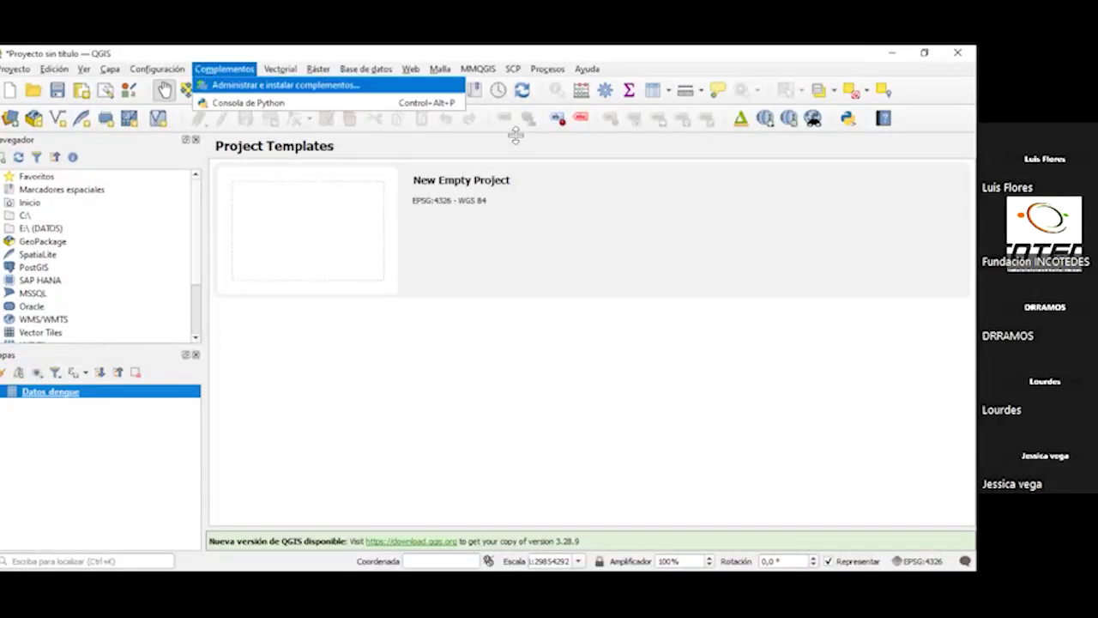
{"action": "key", "text": "Return"}
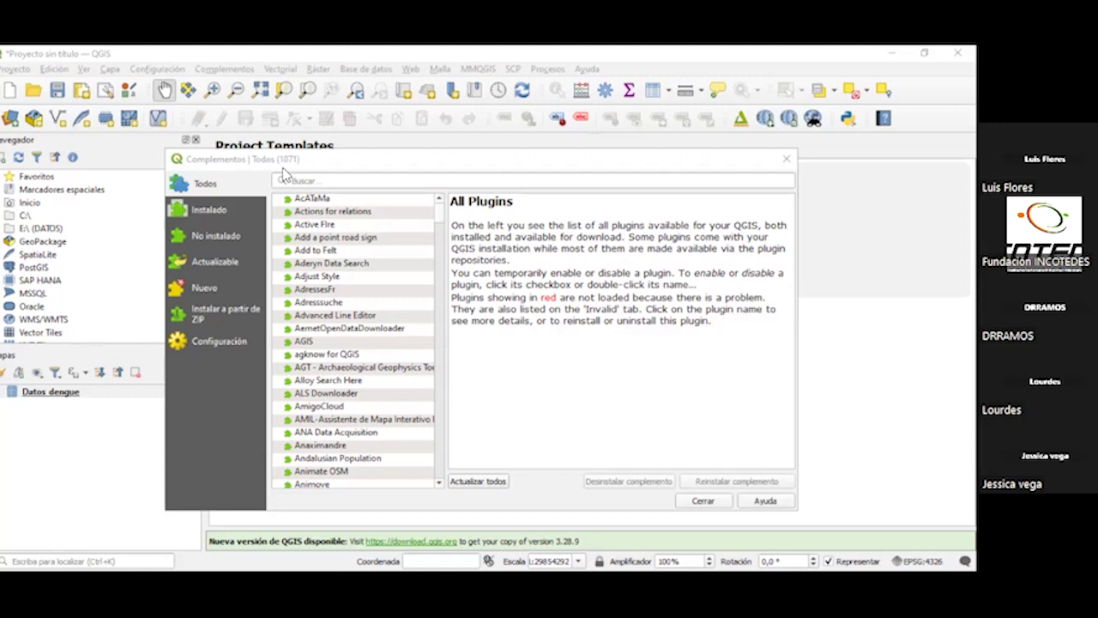
{"action": "left_click", "coordinate": [314, 181]}
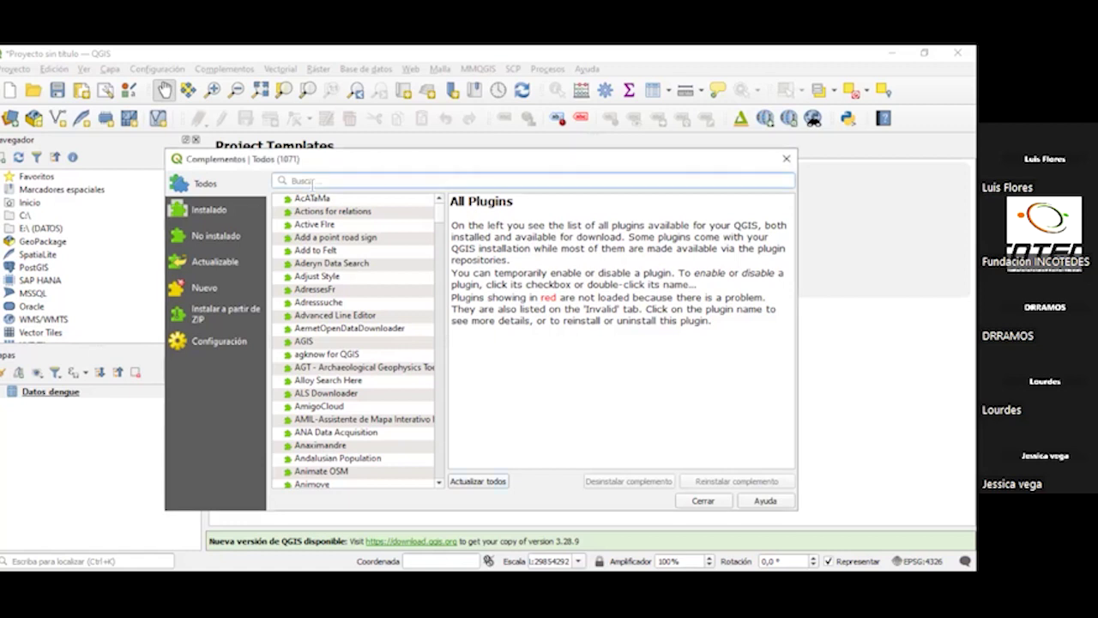
{"action": "type", "text": "mm"}
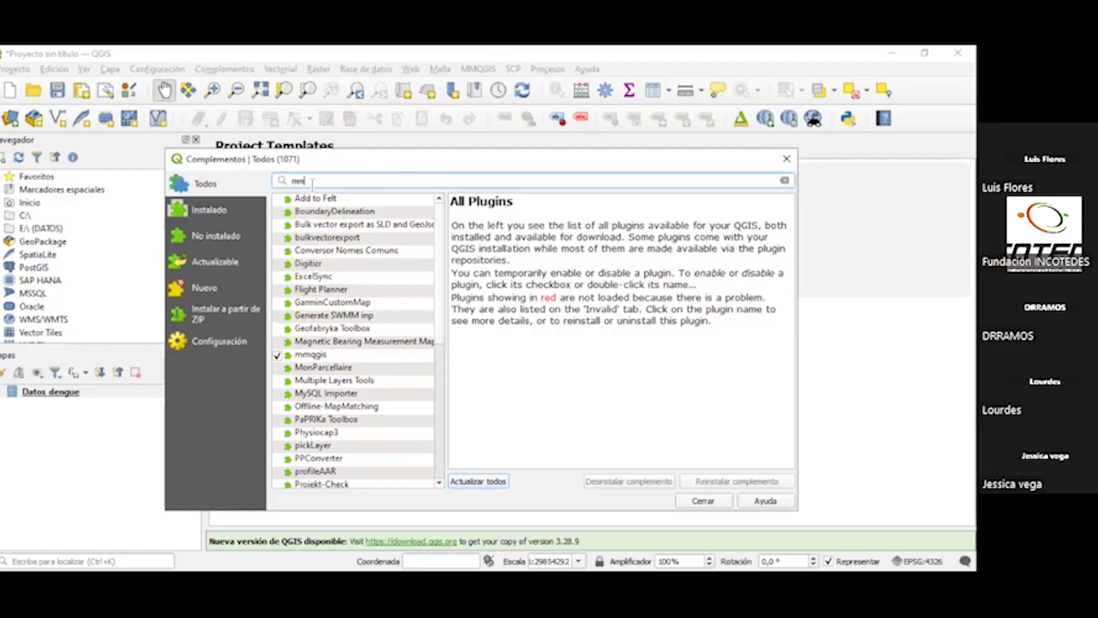
{"action": "type", "text": "q"}
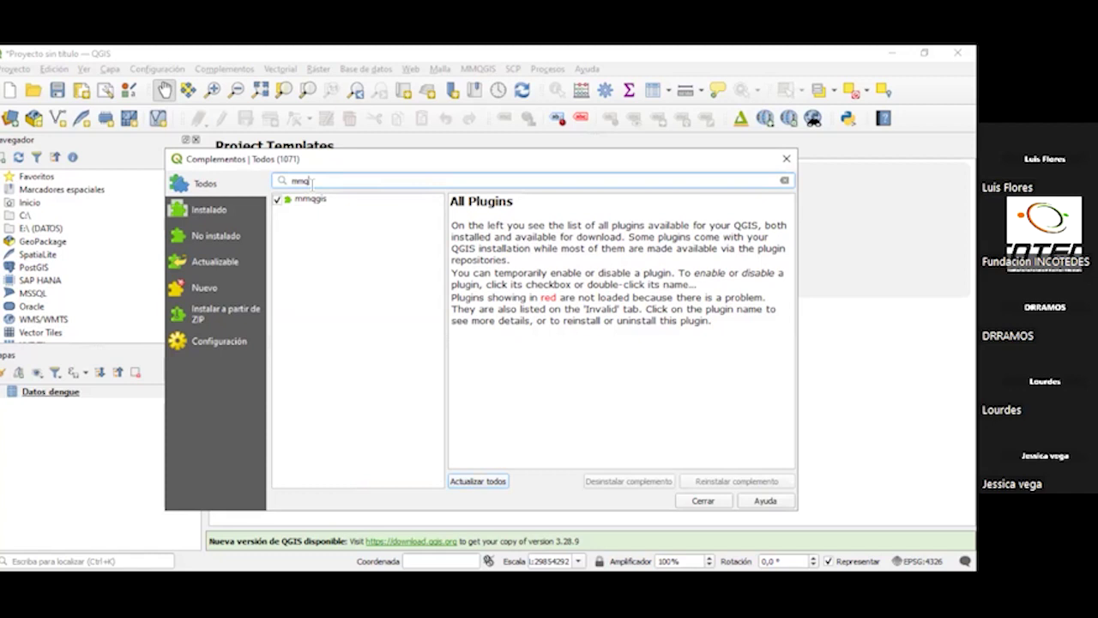
Uninstall the mmqgis plugin and confirm its removal.
{"action": "left_click", "coordinate": [279, 200]}
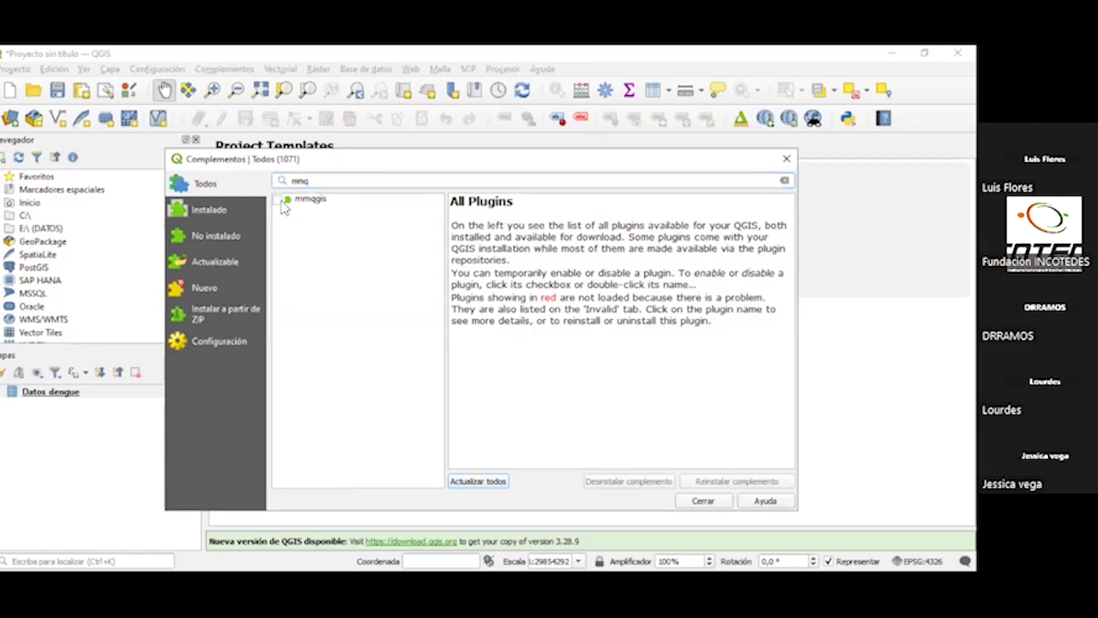
{"action": "left_click", "coordinate": [301, 202]}
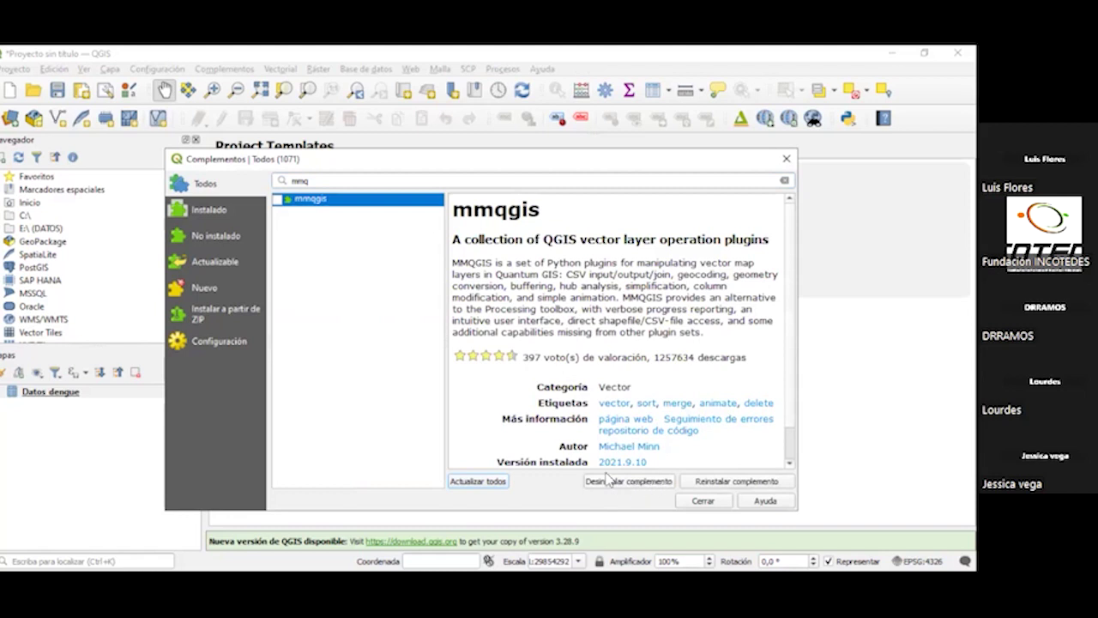
{"action": "left_click", "coordinate": [279, 200]}
{"action": "left_click", "coordinate": [589, 483]}
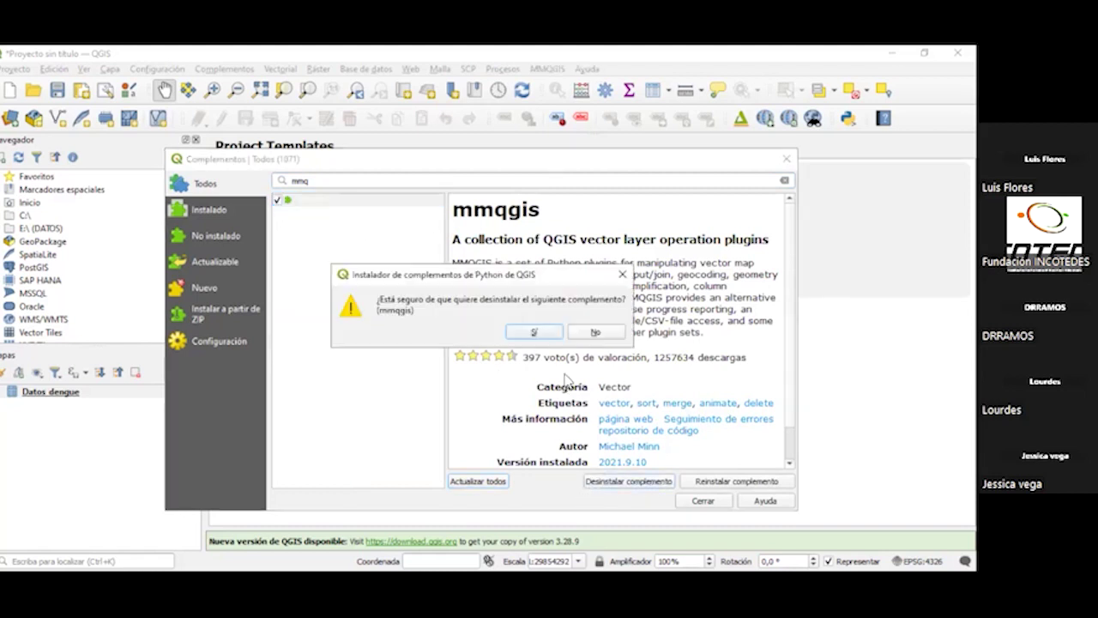
{"action": "left_click", "coordinate": [536, 330]}
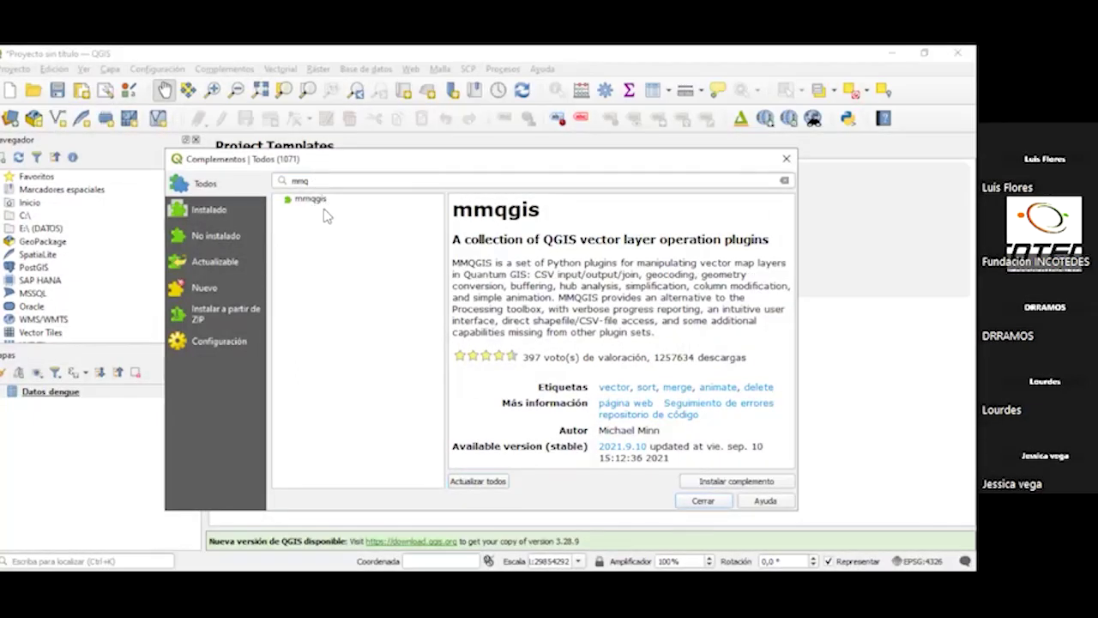
Install the mmqgis plugin again and close the plugin manager.
{"action": "left_click", "coordinate": [317, 206]}
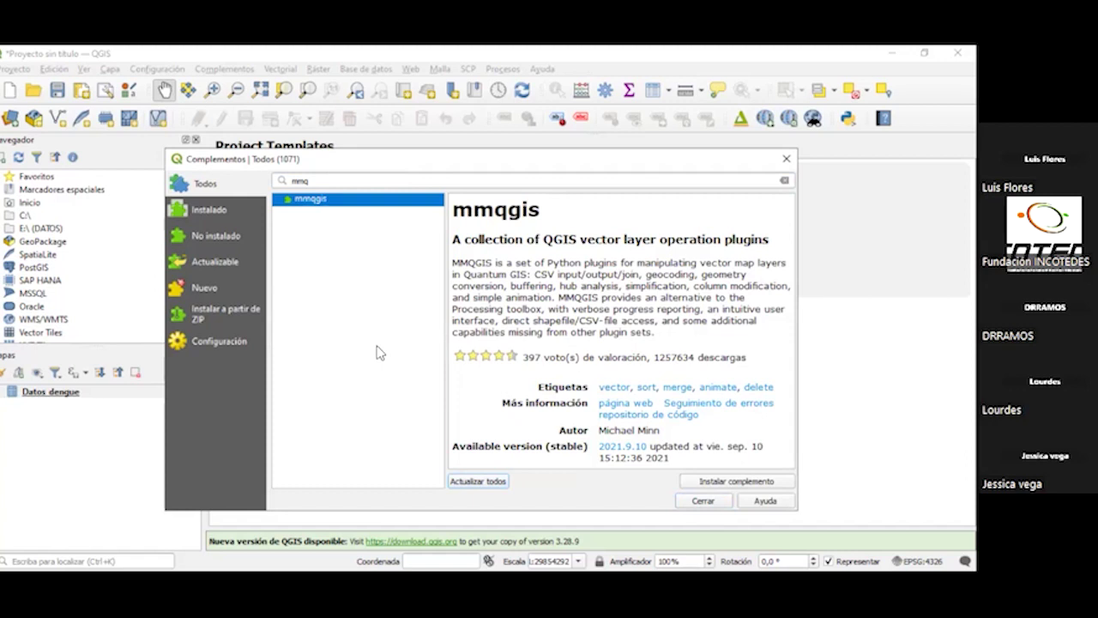
{"action": "left_click", "coordinate": [719, 486]}
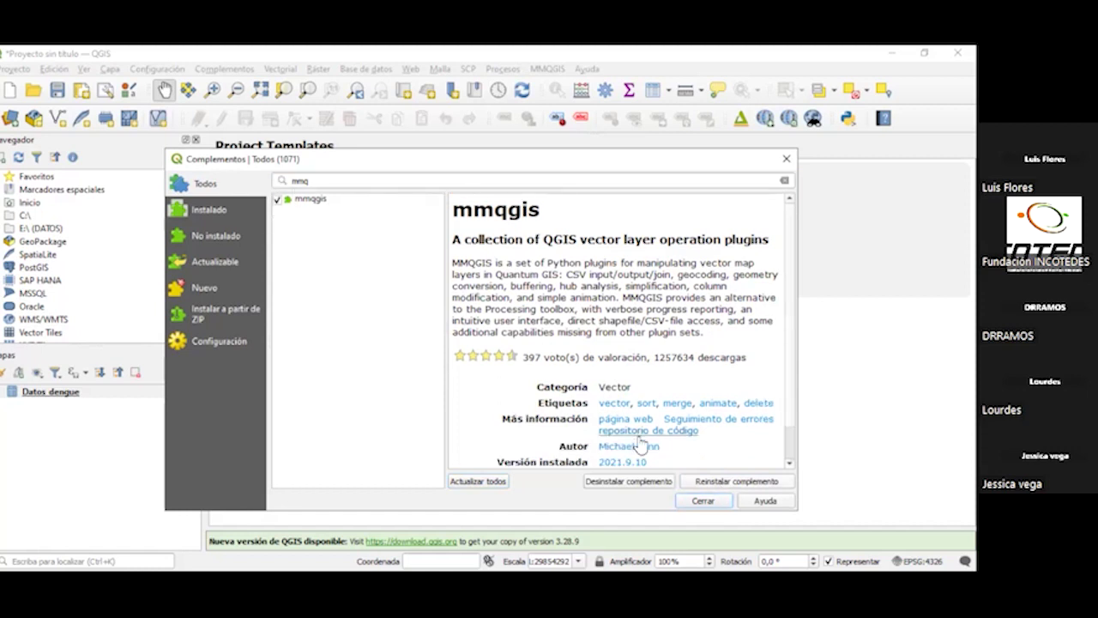
{"action": "left_click", "coordinate": [702, 501]}
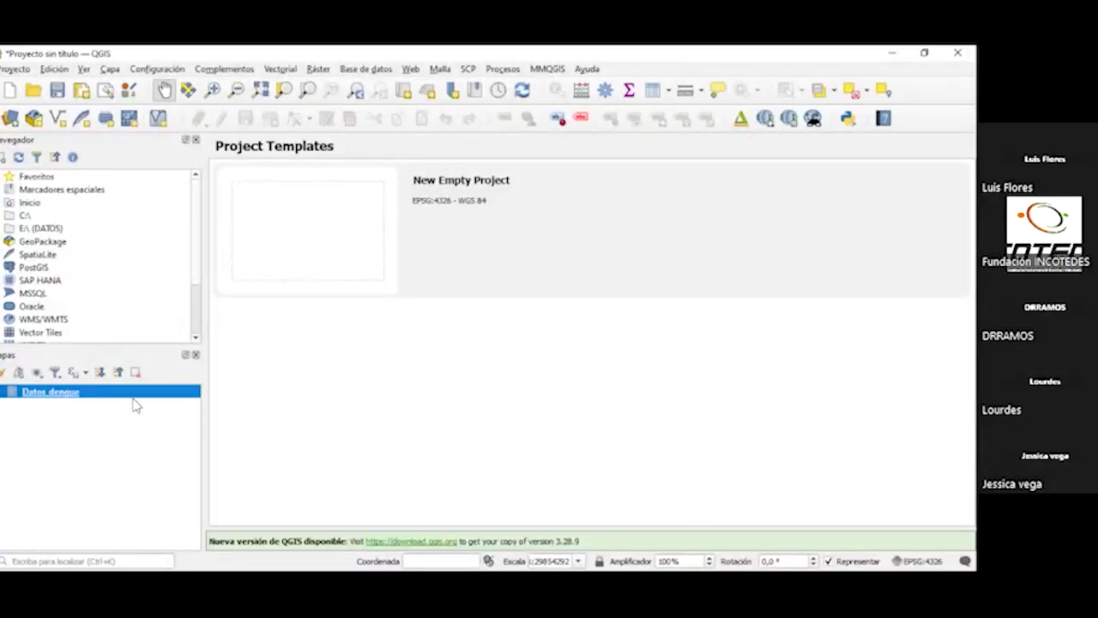
Open the attribute table of the Datos_dengue layer to review its records.
{"action": "right_click", "coordinate": [69, 400]}
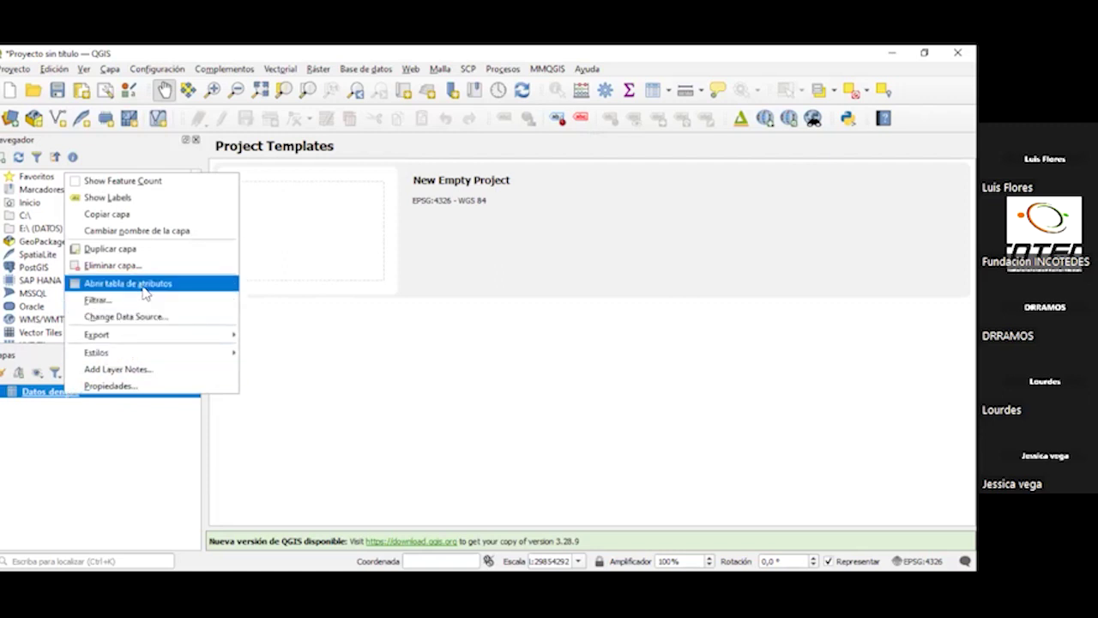
{"action": "left_click", "coordinate": [145, 291]}
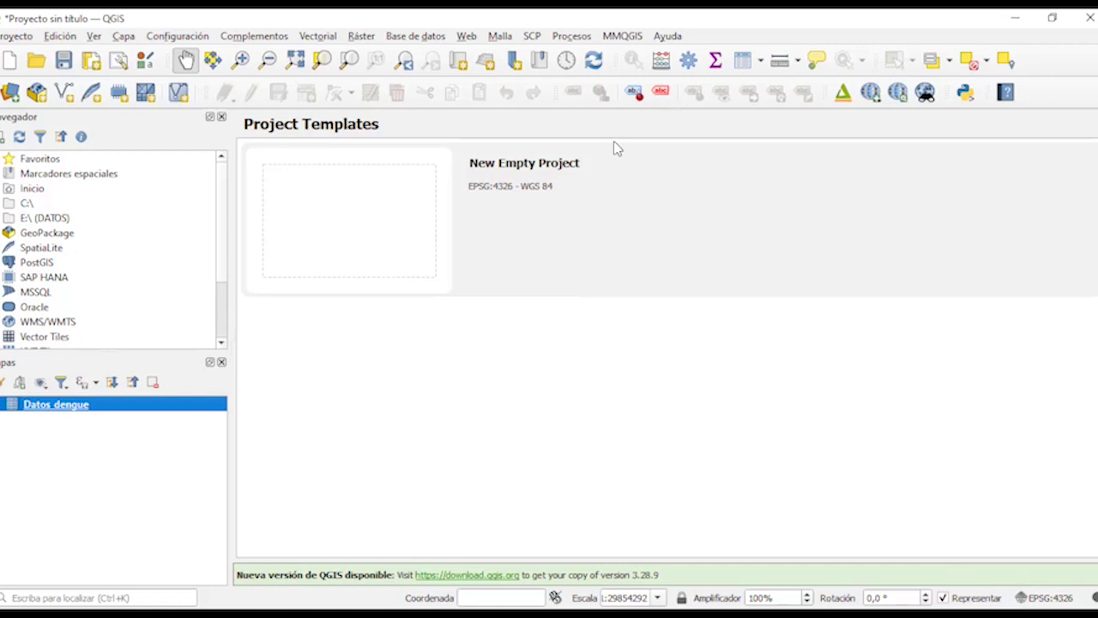
Start MMQGIS Geocode CSV with Web Service and load Datos_dengue.csv from the Incotedes folder as the input file.
{"action": "key", "text": "alt+m"}
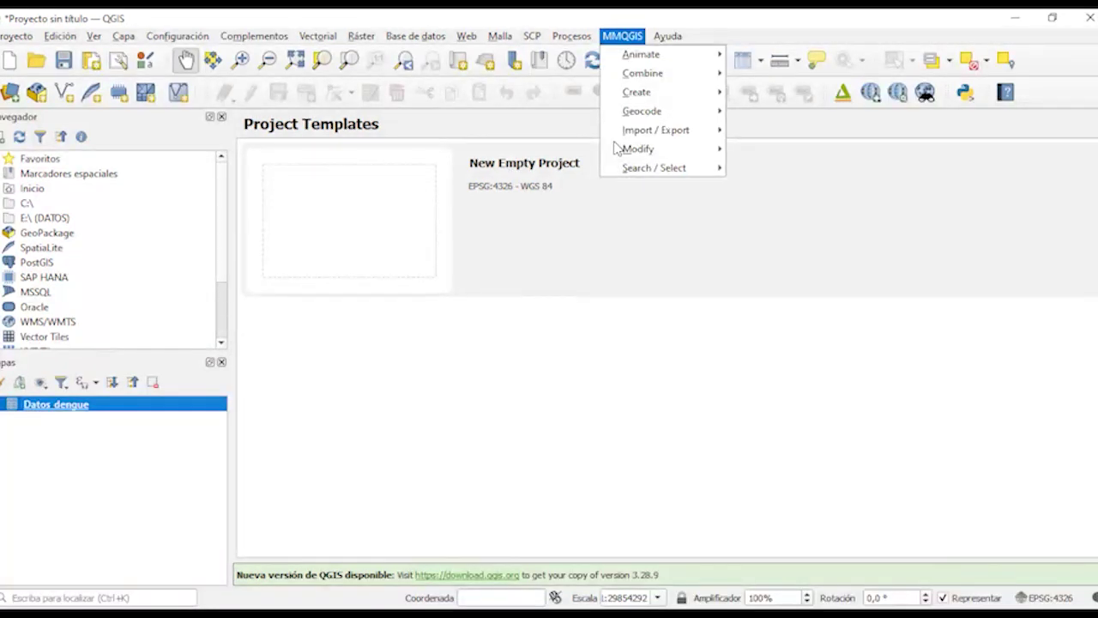
{"action": "mouse_move", "coordinate": [646, 114]}
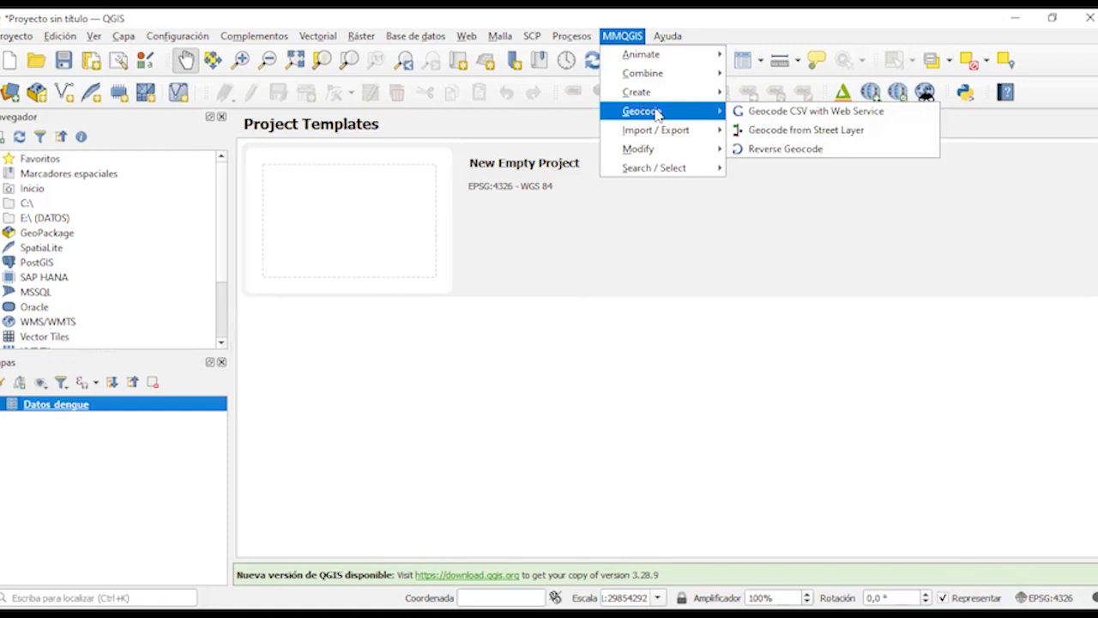
{"action": "left_click", "coordinate": [783, 118]}
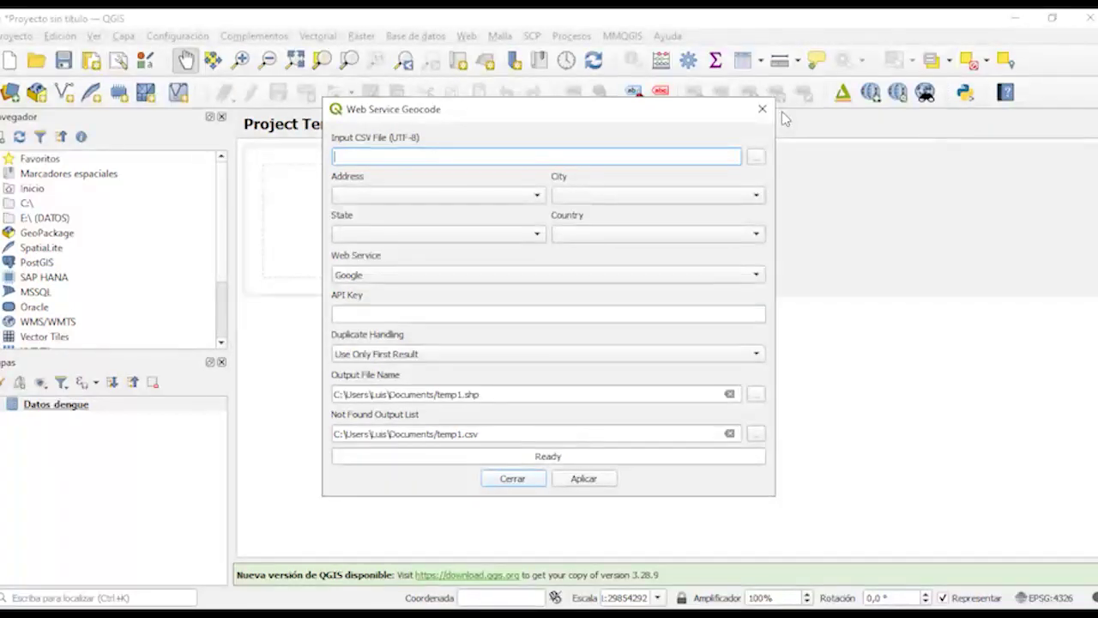
{"action": "left_click", "coordinate": [756, 162]}
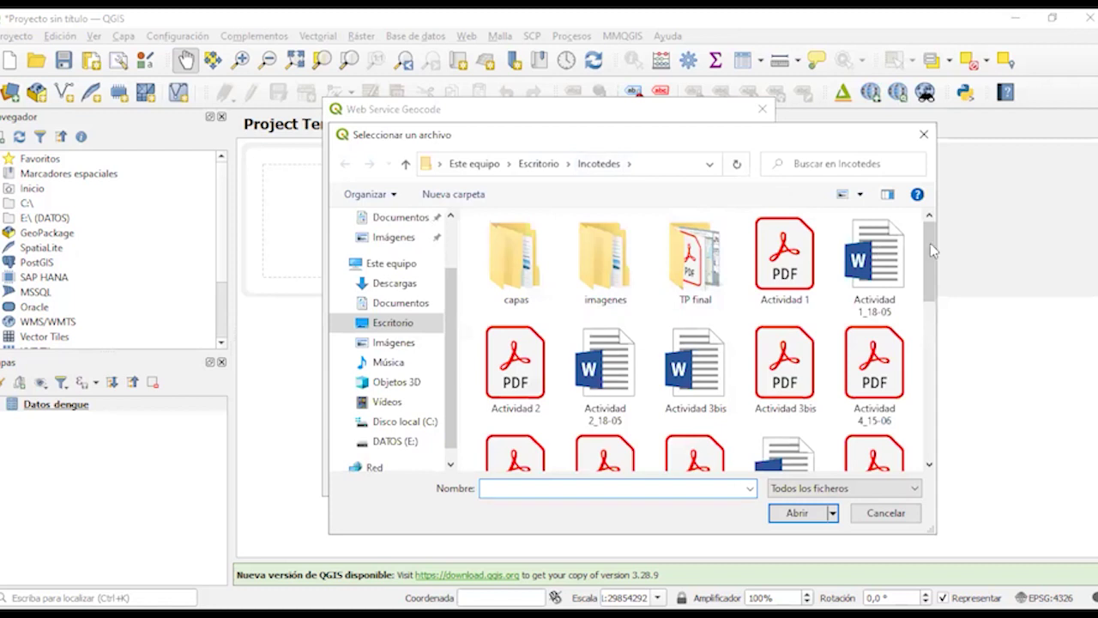
{"action": "left_click_drag", "start_coordinate": [930, 243], "coordinate": [927, 305]}
{"action": "scroll", "coordinate": [927, 307], "scroll_direction": "down", "scroll_amount": 2}
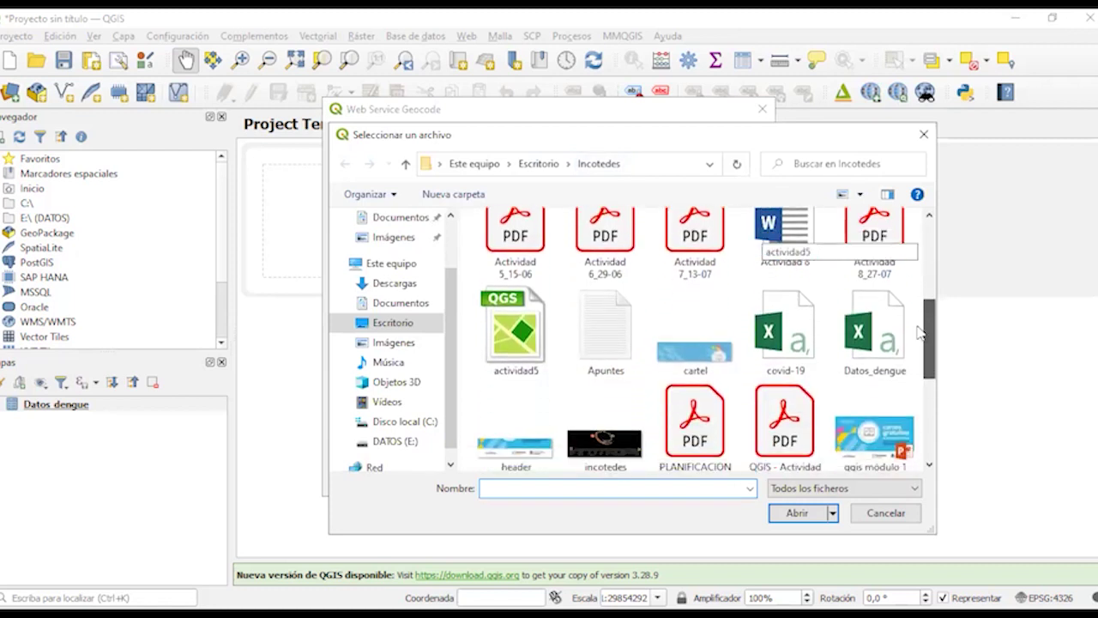
{"action": "left_click", "coordinate": [899, 320]}
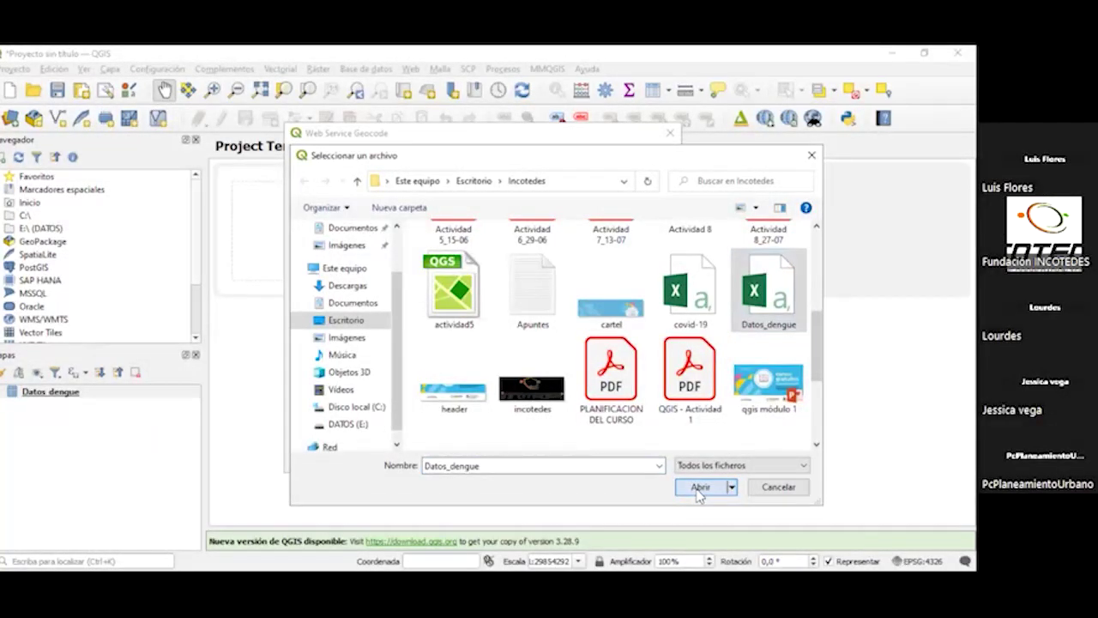
{"action": "left_click", "coordinate": [700, 487]}
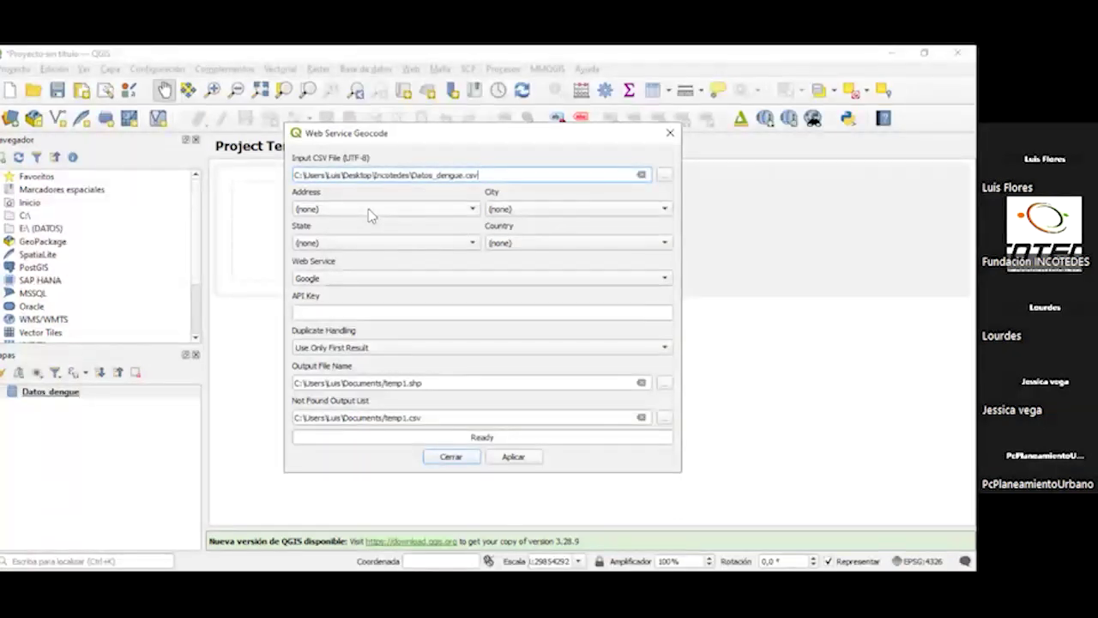
Map the geocoding fields: Address to calle, City to Ciudad, State to Provincia and Country to Pais.
{"action": "left_click", "coordinate": [369, 210]}
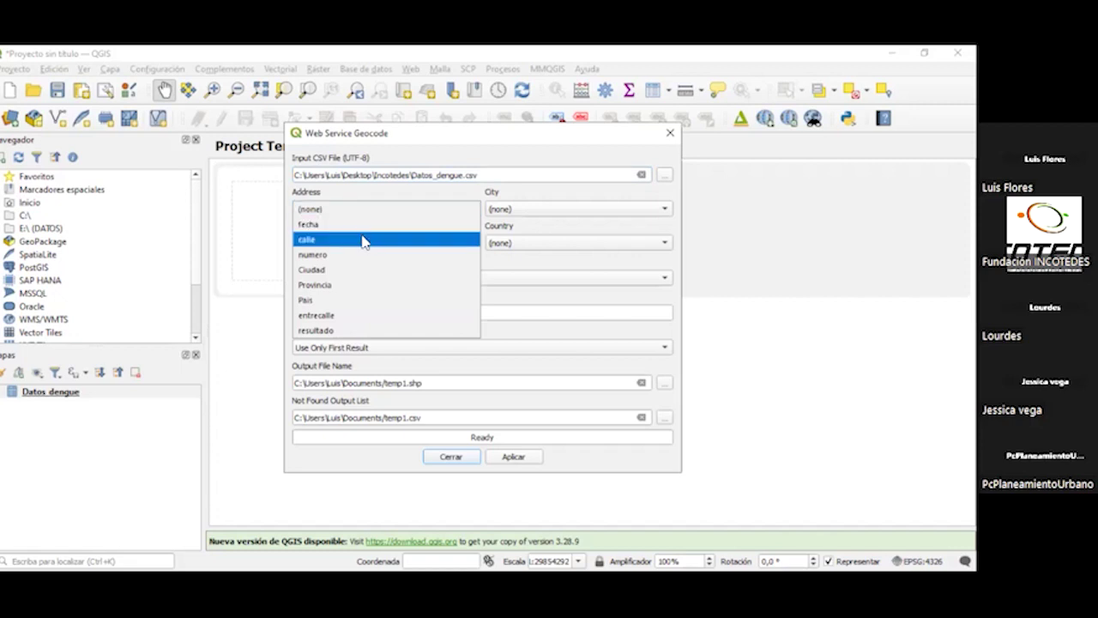
{"action": "left_click", "coordinate": [363, 241]}
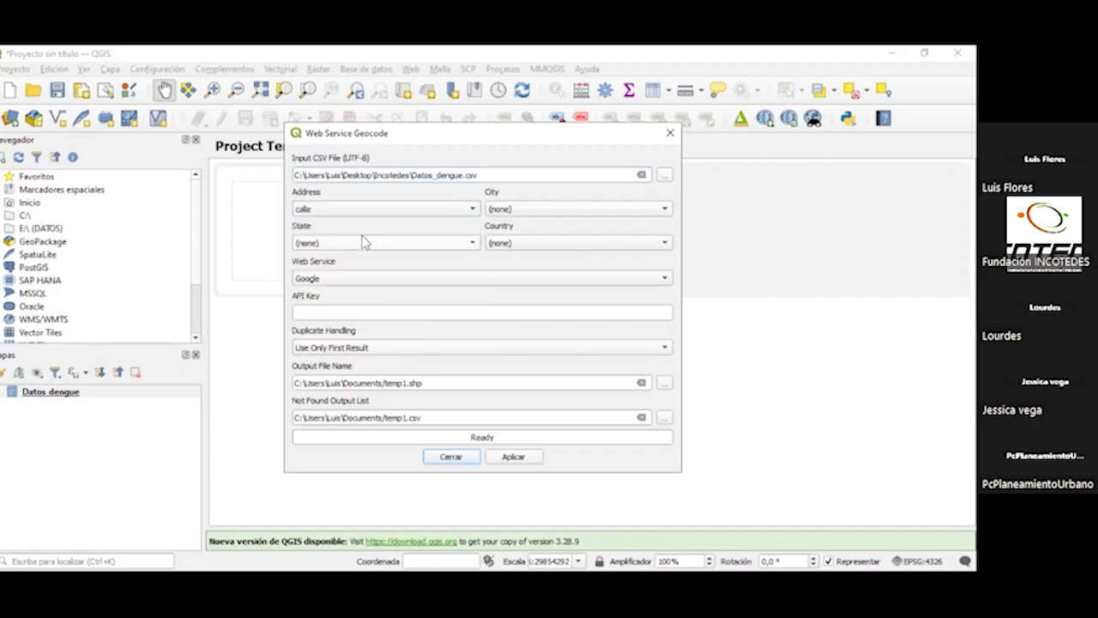
{"action": "left_click", "coordinate": [594, 216]}
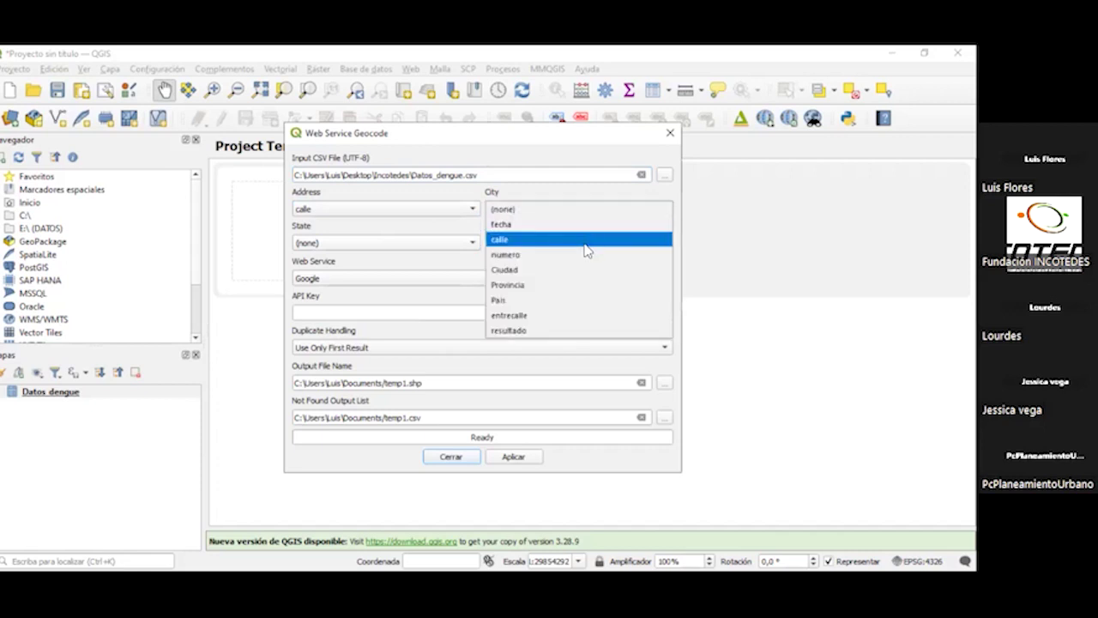
{"action": "left_click", "coordinate": [580, 273]}
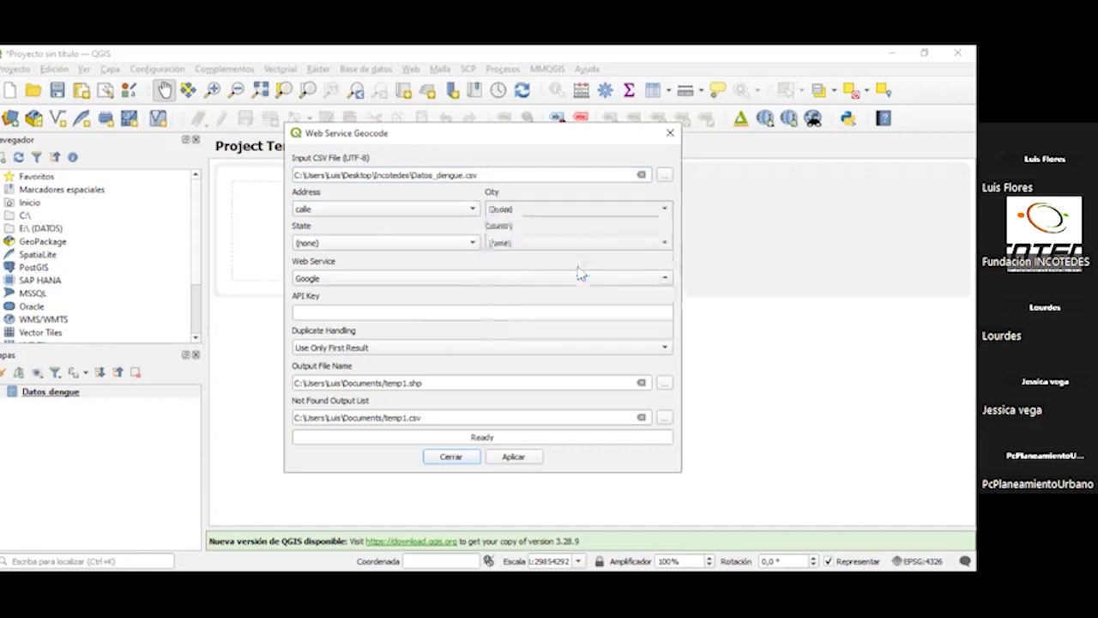
{"action": "left_click", "coordinate": [431, 244]}
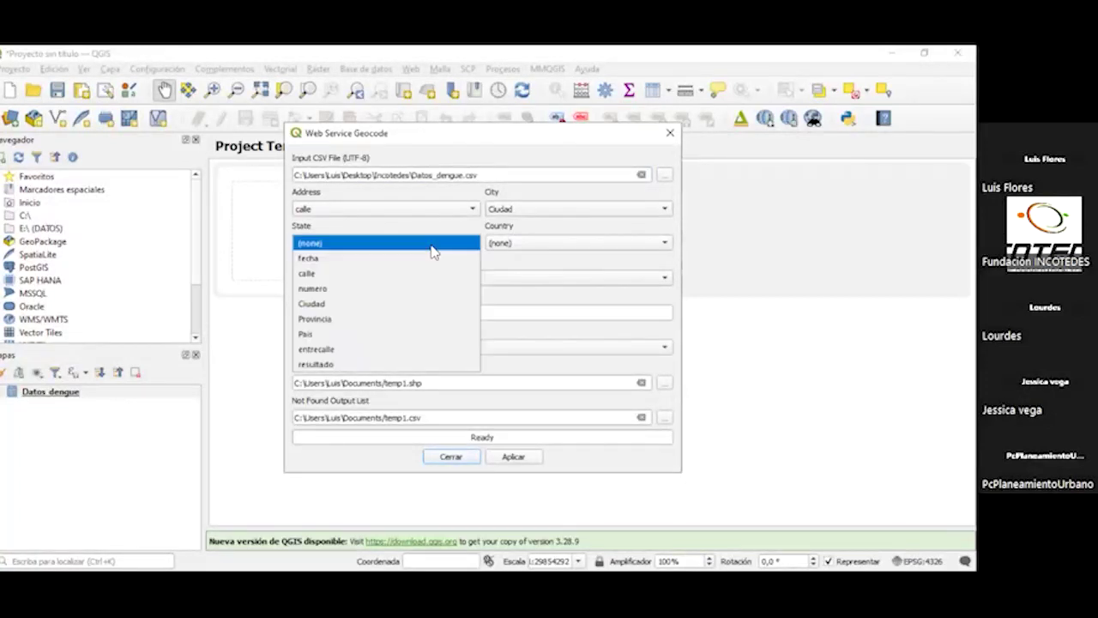
{"action": "left_click", "coordinate": [409, 321]}
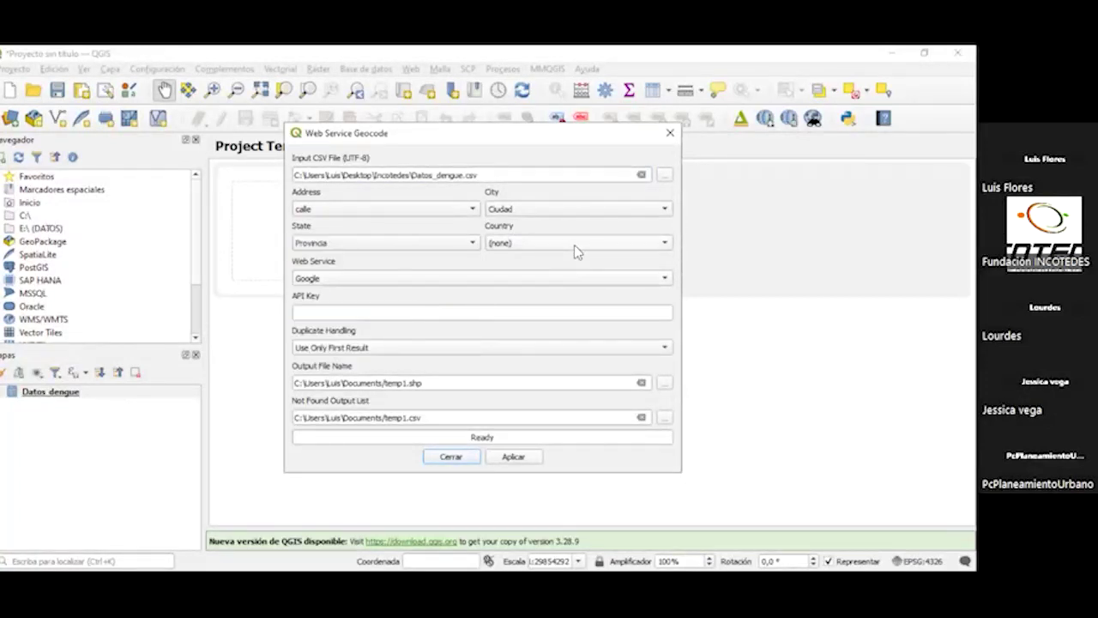
{"action": "left_click", "coordinate": [574, 244]}
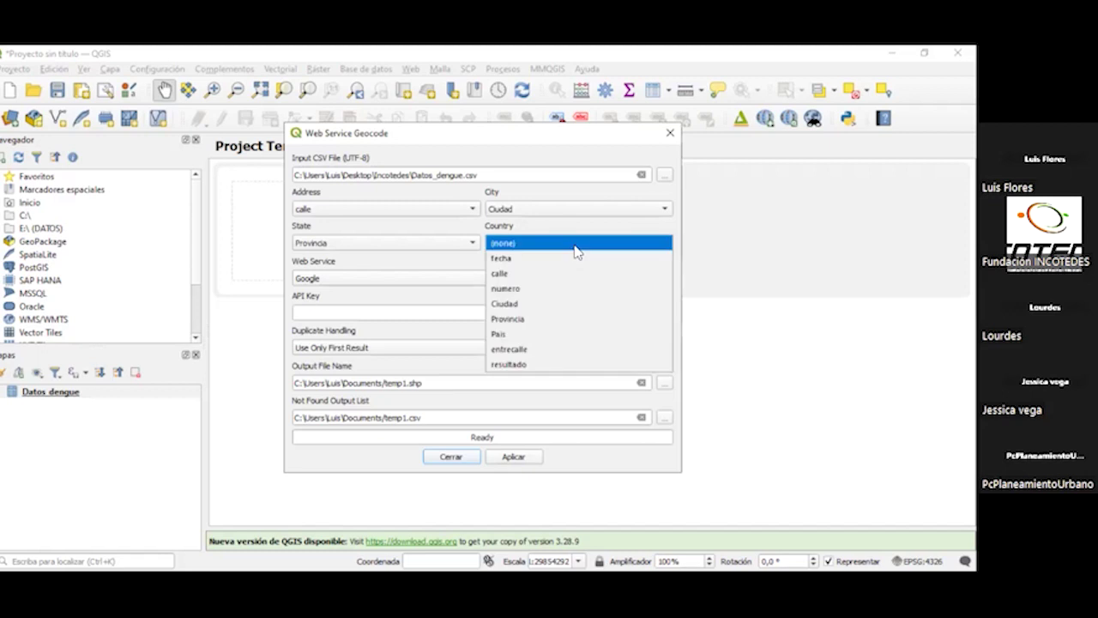
{"action": "left_click", "coordinate": [555, 334]}
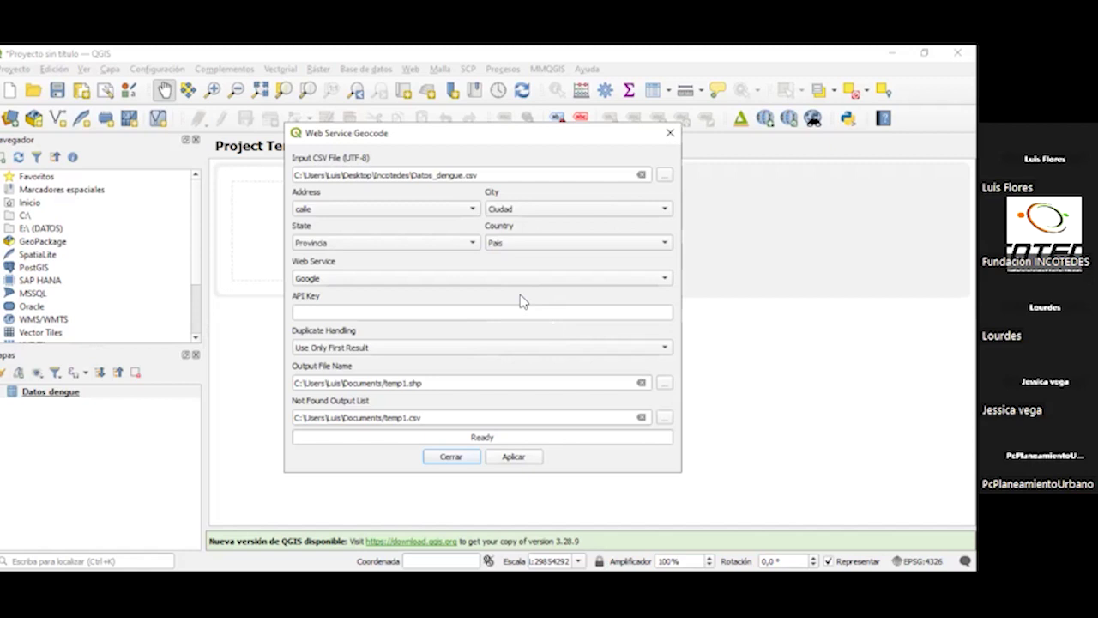
Set the web service to OpenStreetMap / Nominatim and keep duplicate handling at Use Only First Result.
{"action": "left_click", "coordinate": [459, 312]}
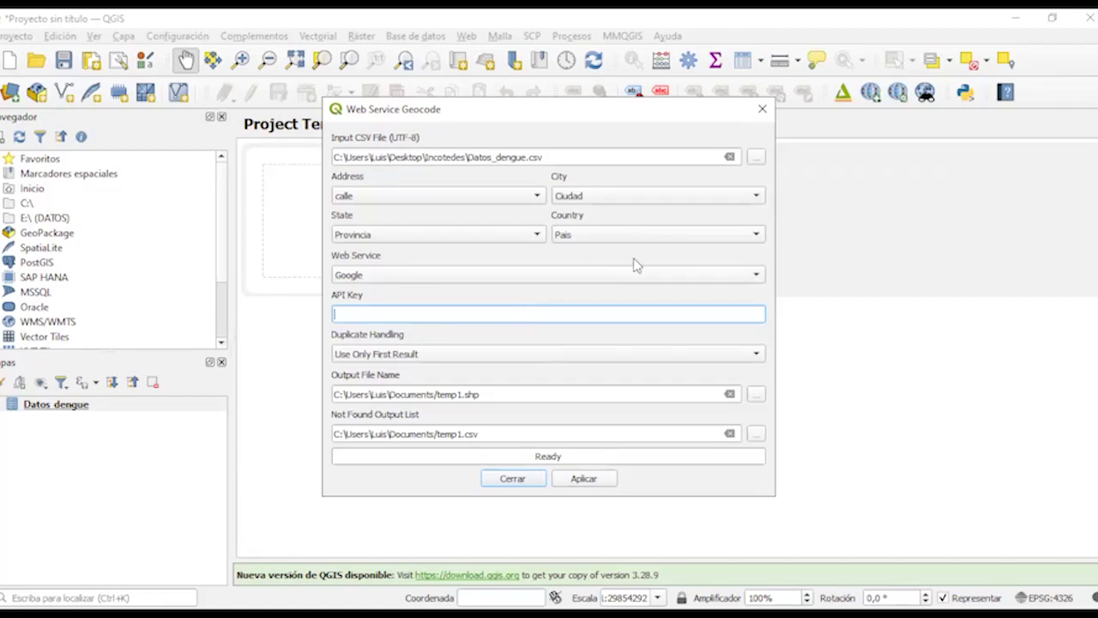
{"action": "left_click", "coordinate": [749, 280]}
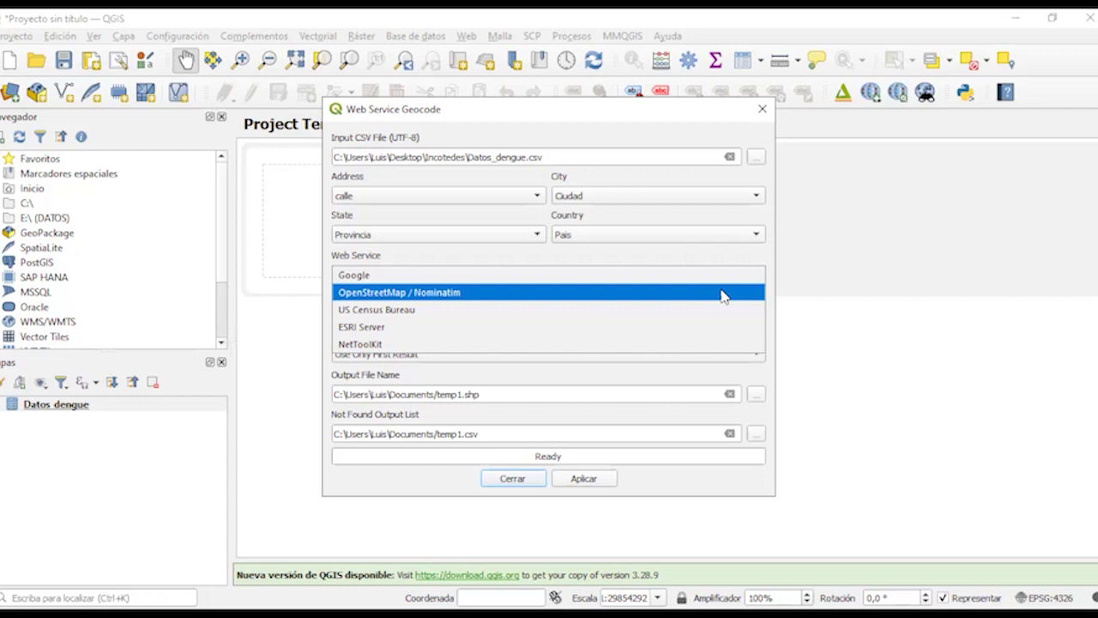
{"action": "left_click", "coordinate": [722, 292]}
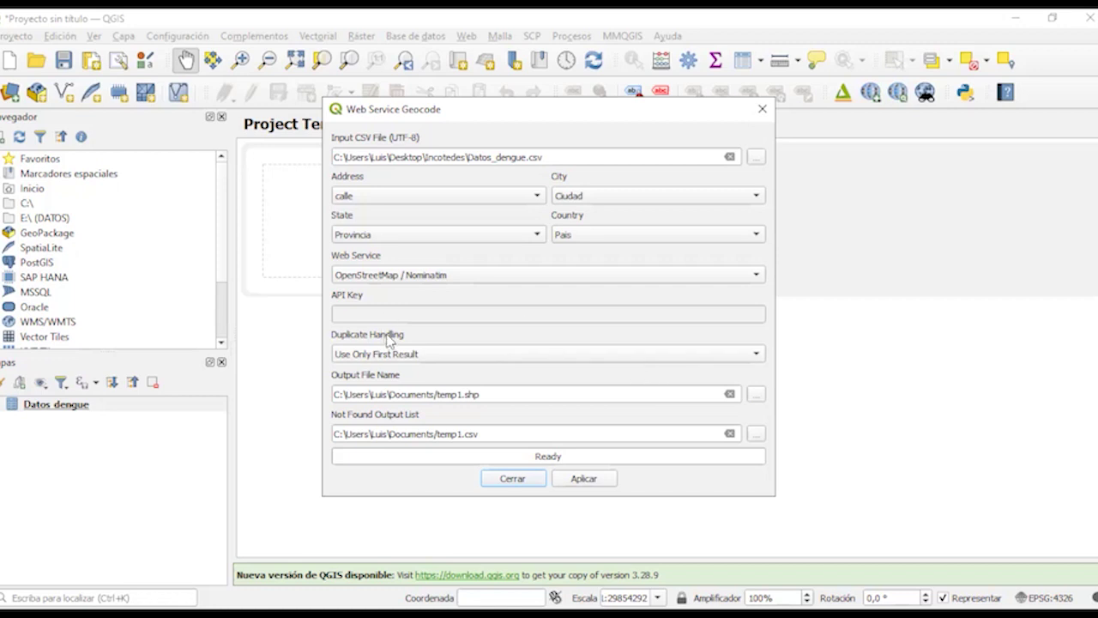
{"action": "left_click", "coordinate": [682, 359]}
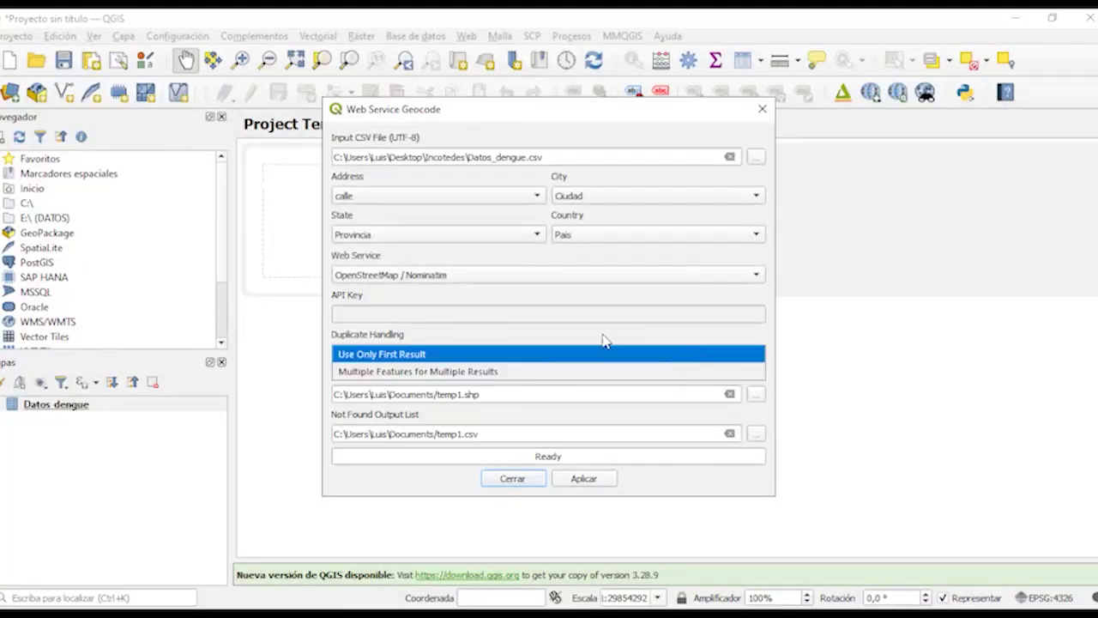
{"action": "left_click", "coordinate": [580, 354]}
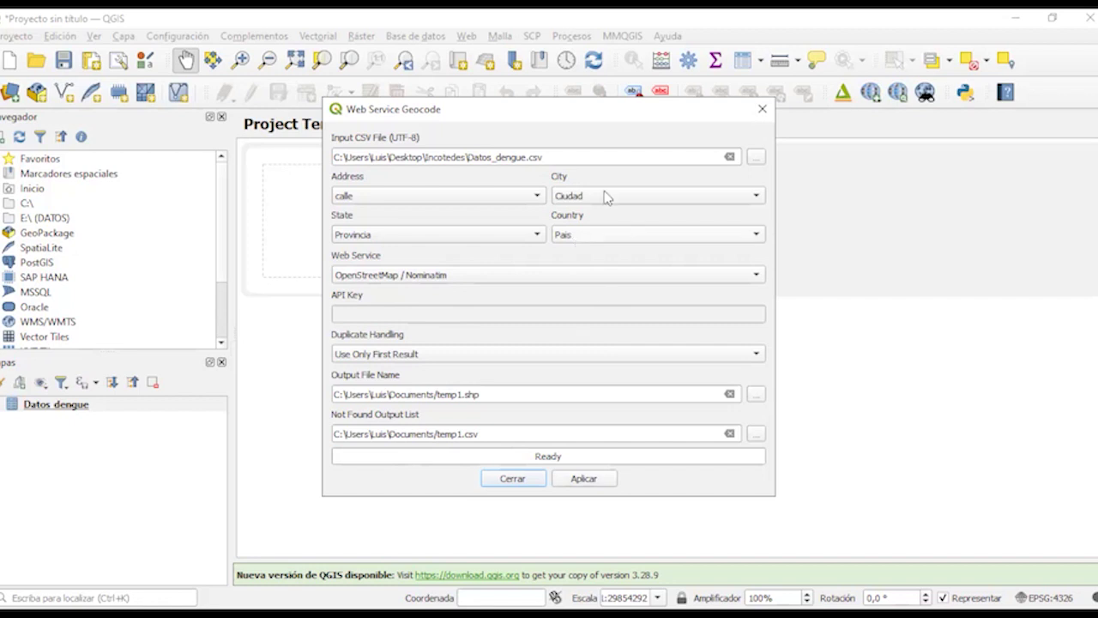
Run the geocoding with temp1.shp as output and temp1.csv as the not-found list, and close the dialog.
{"action": "left_click", "coordinate": [582, 481]}
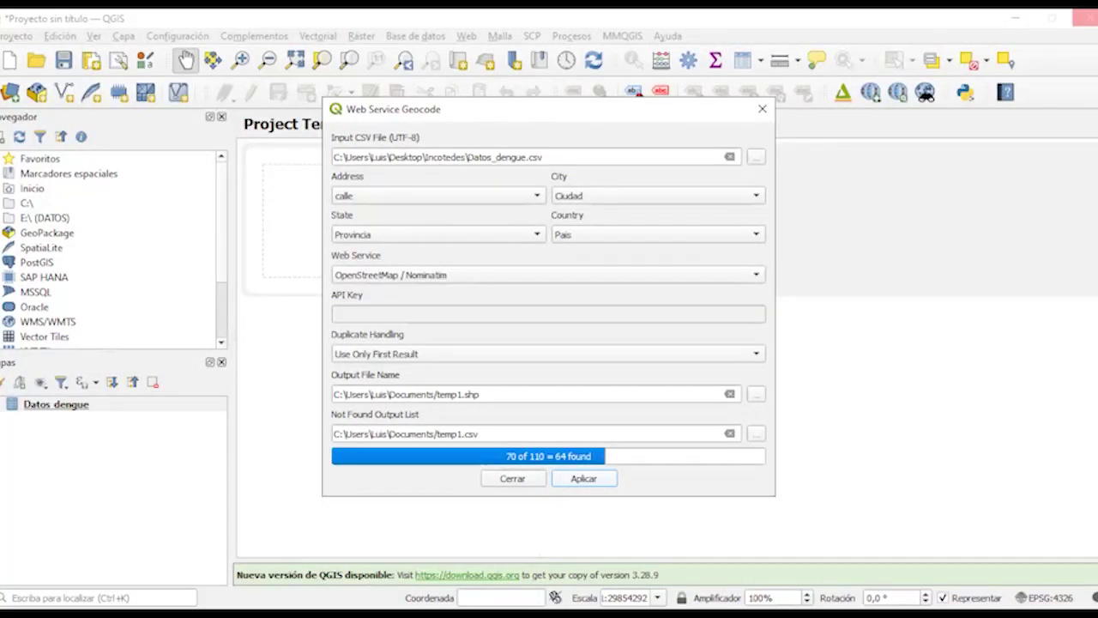
{"action": "key", "text": "Escape"}
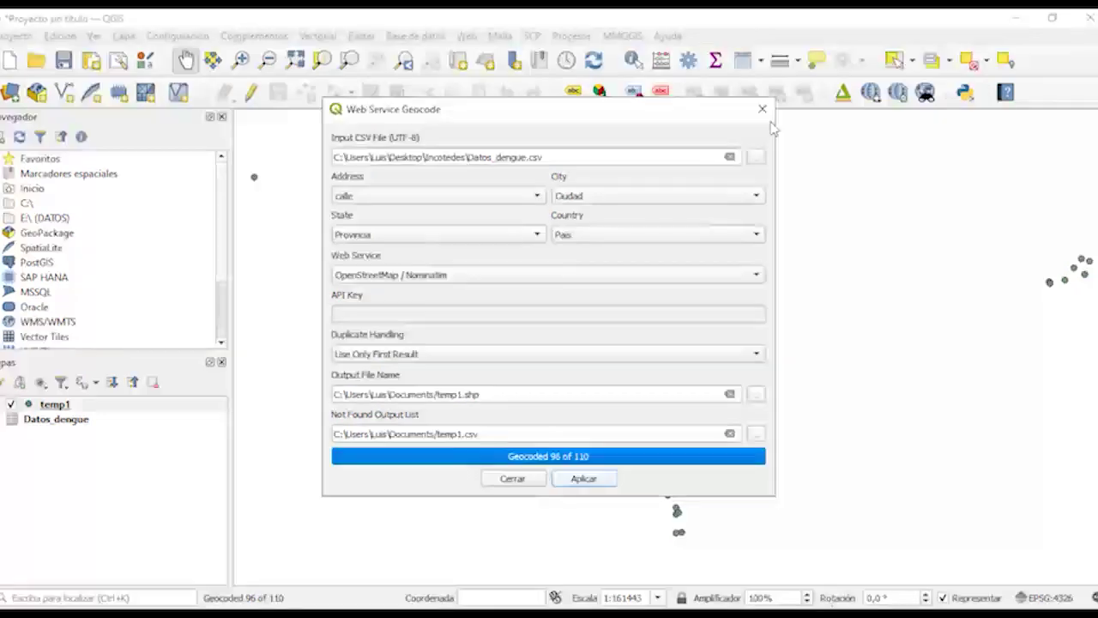
{"action": "left_click", "coordinate": [513, 479]}
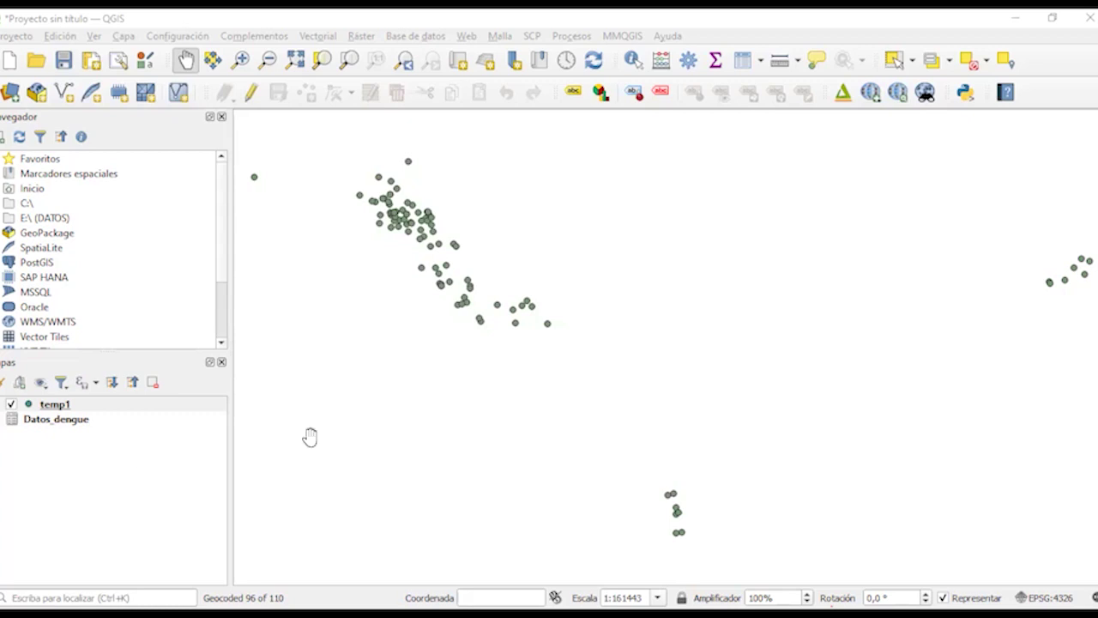
With temp1 hidden, examine the Datos_dengue attribute table and select its ECUADOR record, then close the table and show temp1 again.
{"action": "left_click", "coordinate": [11, 407]}
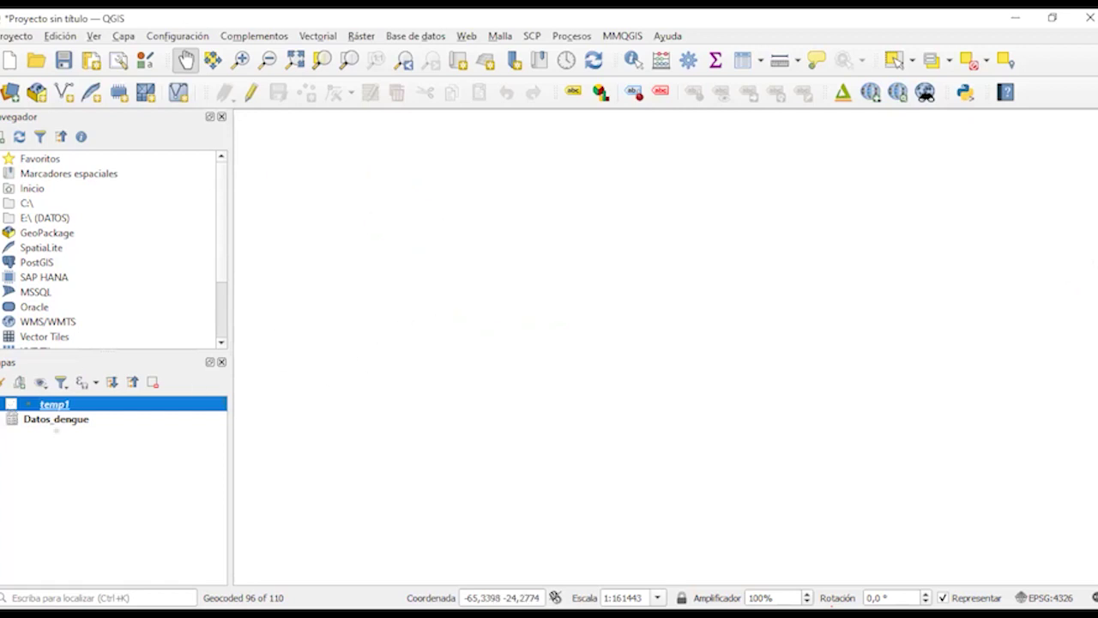
{"action": "left_click", "coordinate": [44, 422]}
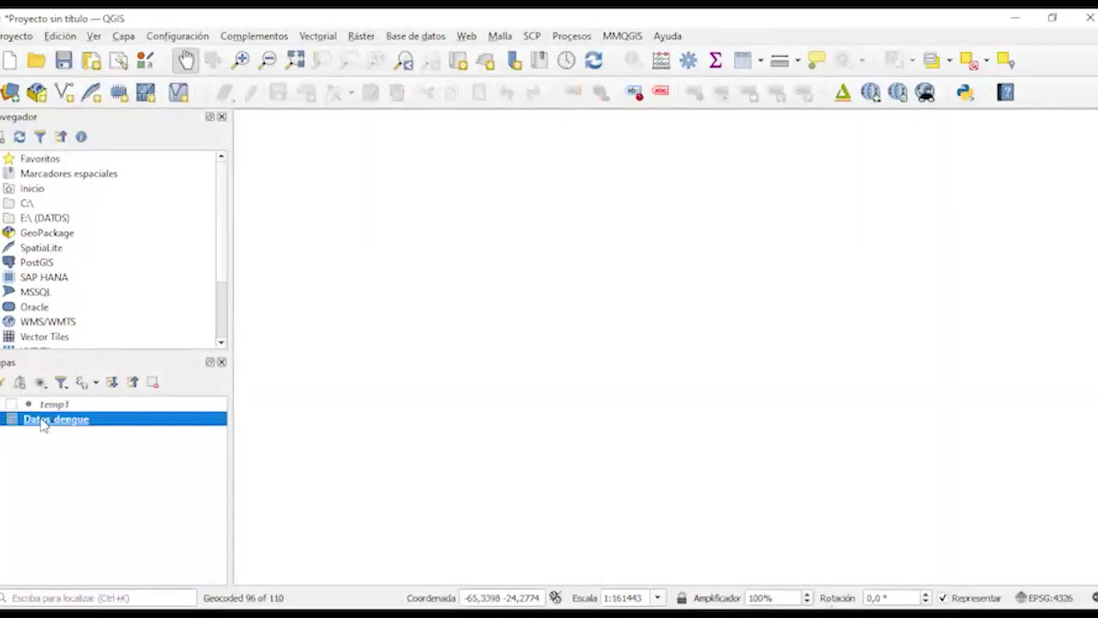
{"action": "right_click", "coordinate": [44, 424]}
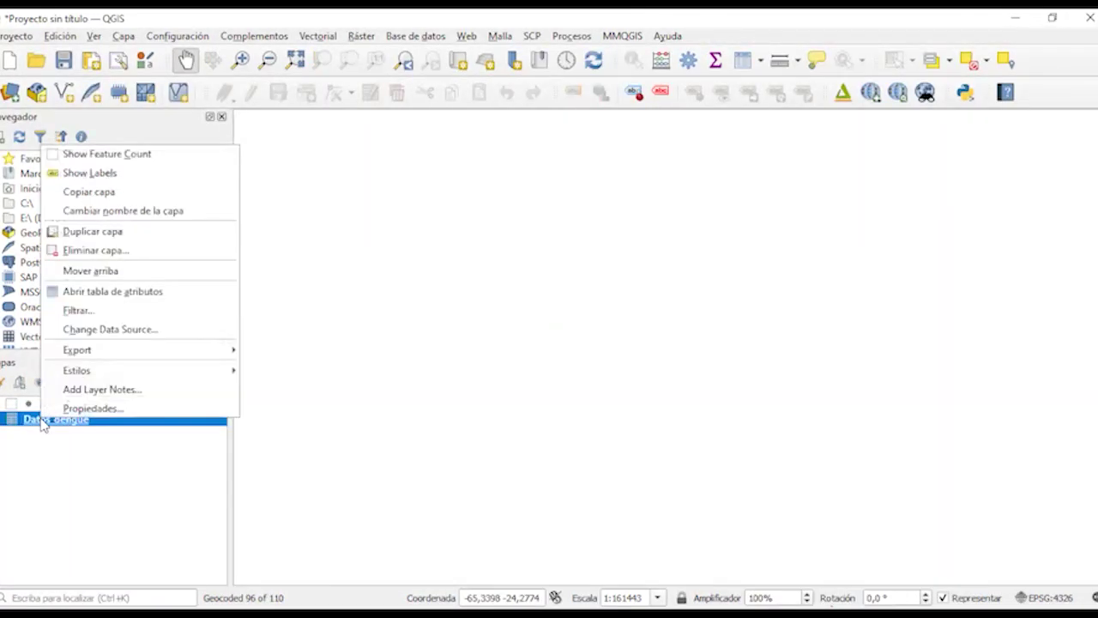
{"action": "left_click", "coordinate": [156, 298]}
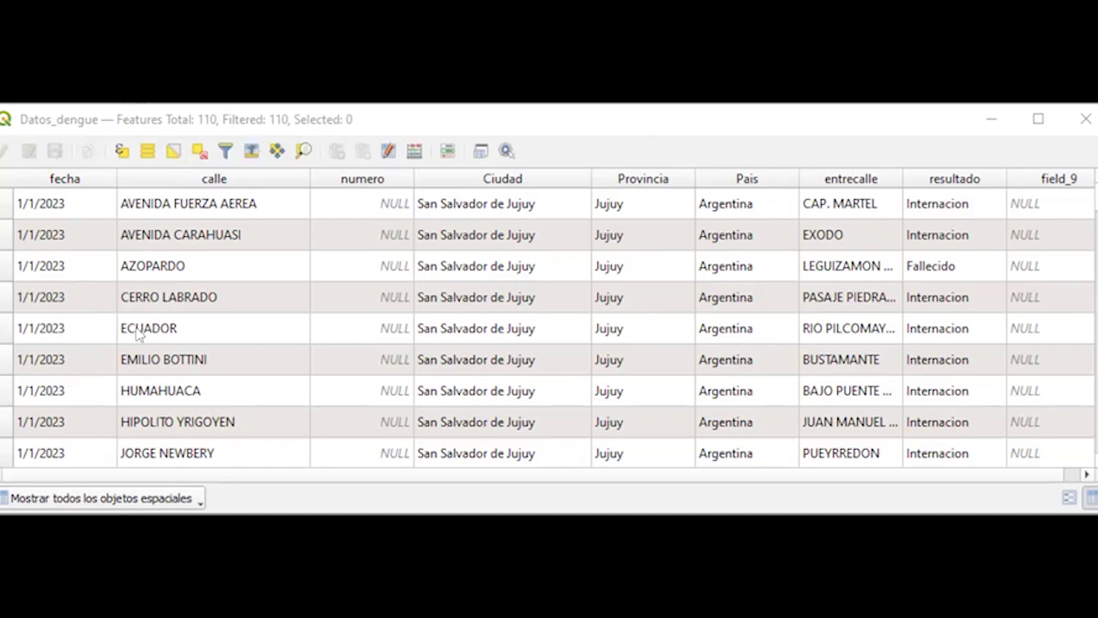
{"action": "left_click", "coordinate": [4, 335]}
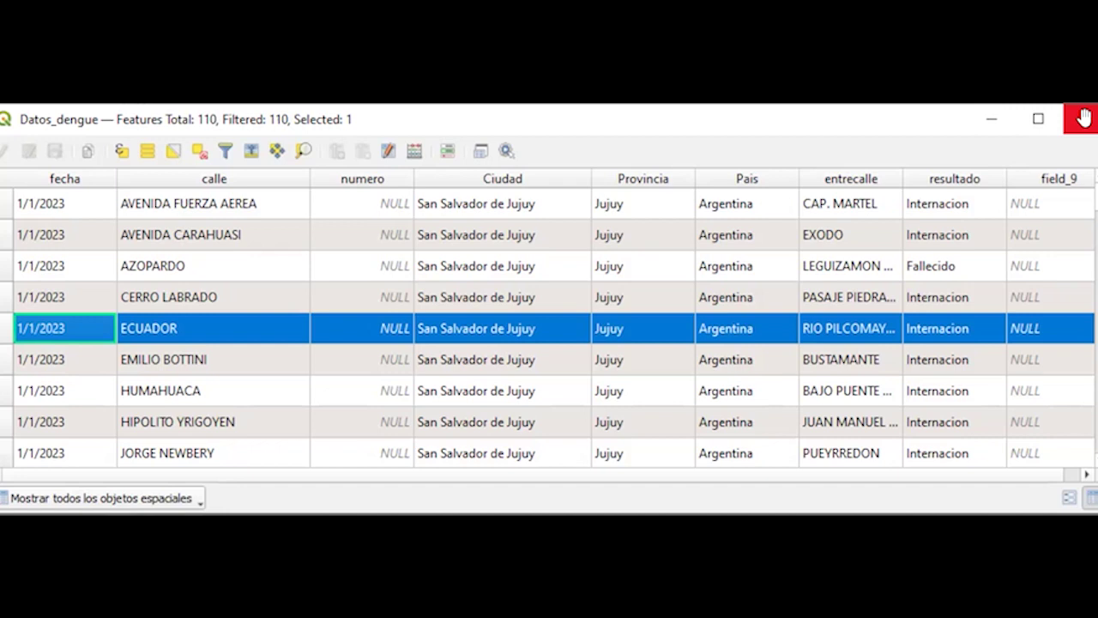
{"action": "left_click", "coordinate": [1082, 118]}
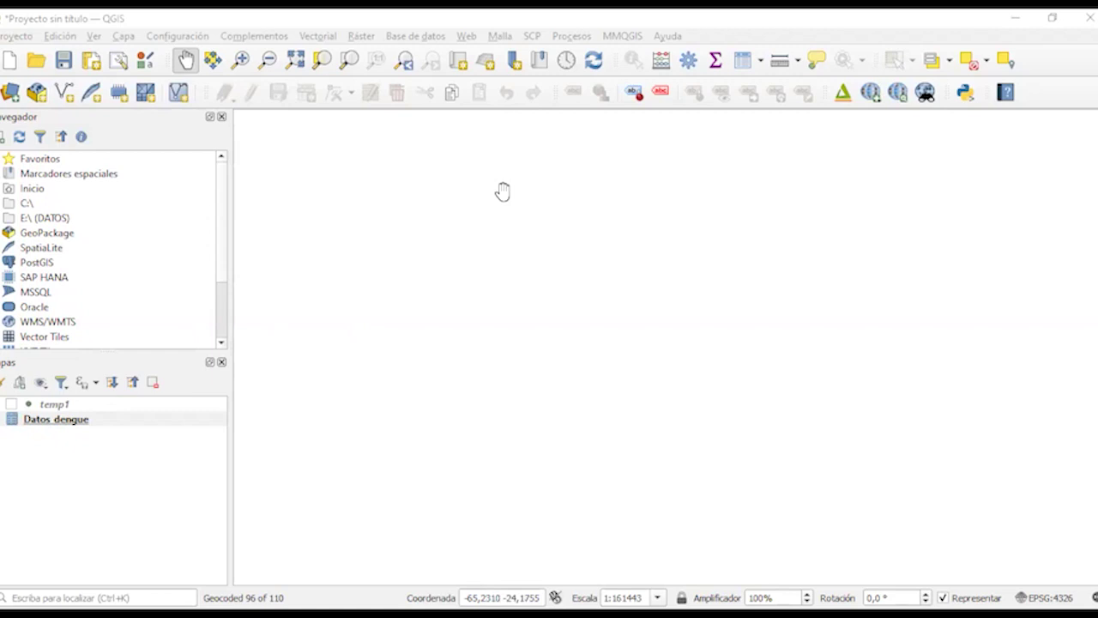
{"action": "left_click", "coordinate": [10, 405]}
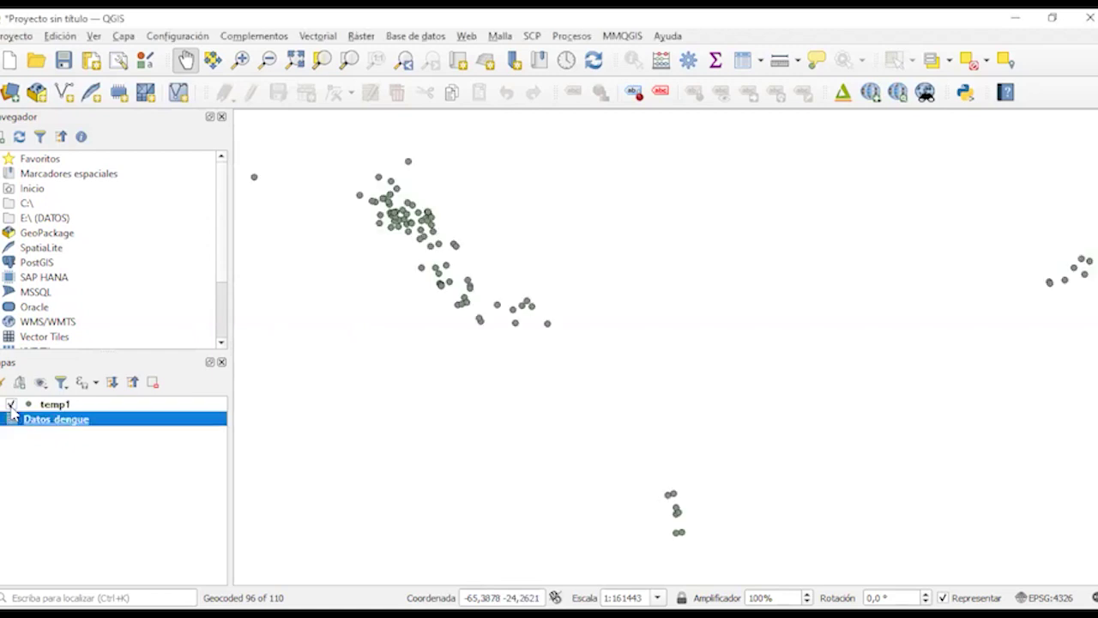
Add the Google Road basemap from QuickMapServices beneath the temp1 points.
{"action": "left_click", "coordinate": [57, 405]}
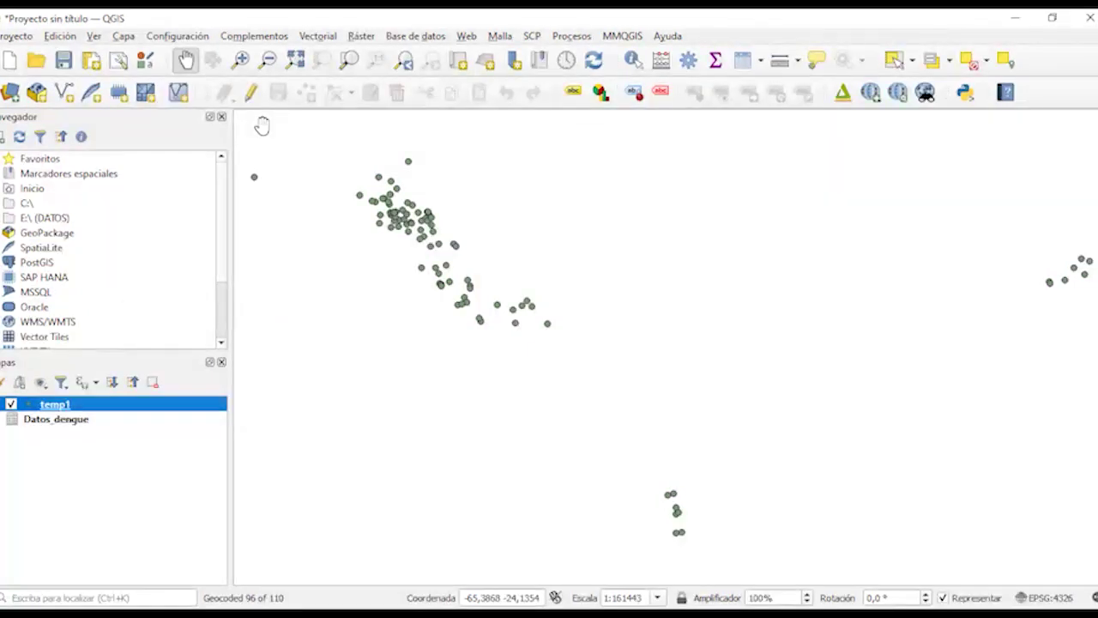
{"action": "left_click", "coordinate": [466, 36]}
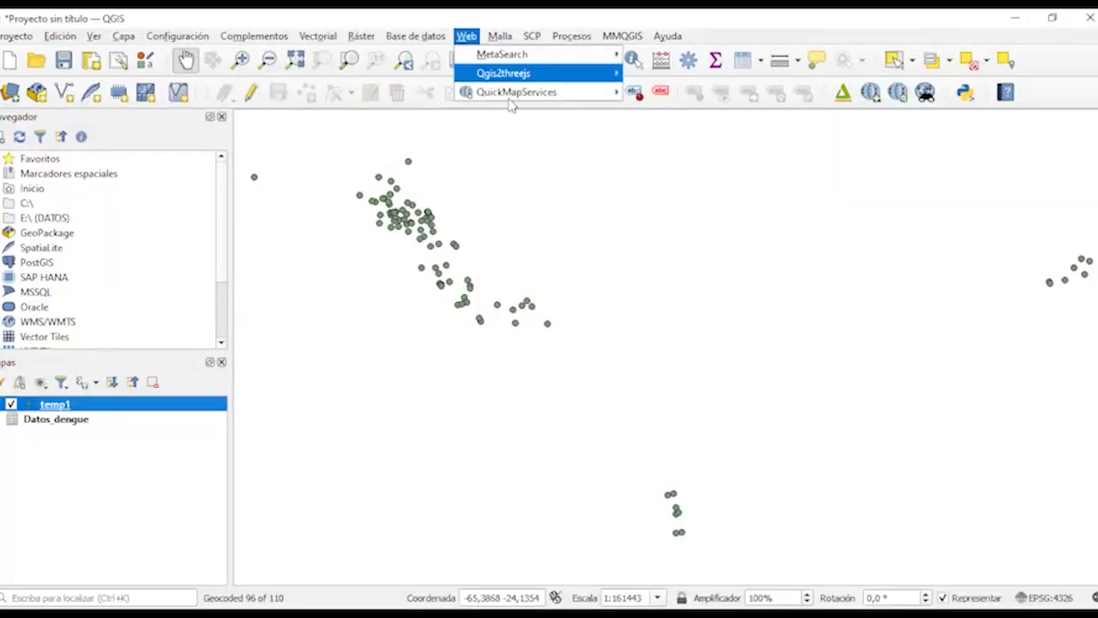
{"action": "mouse_move", "coordinate": [544, 92]}
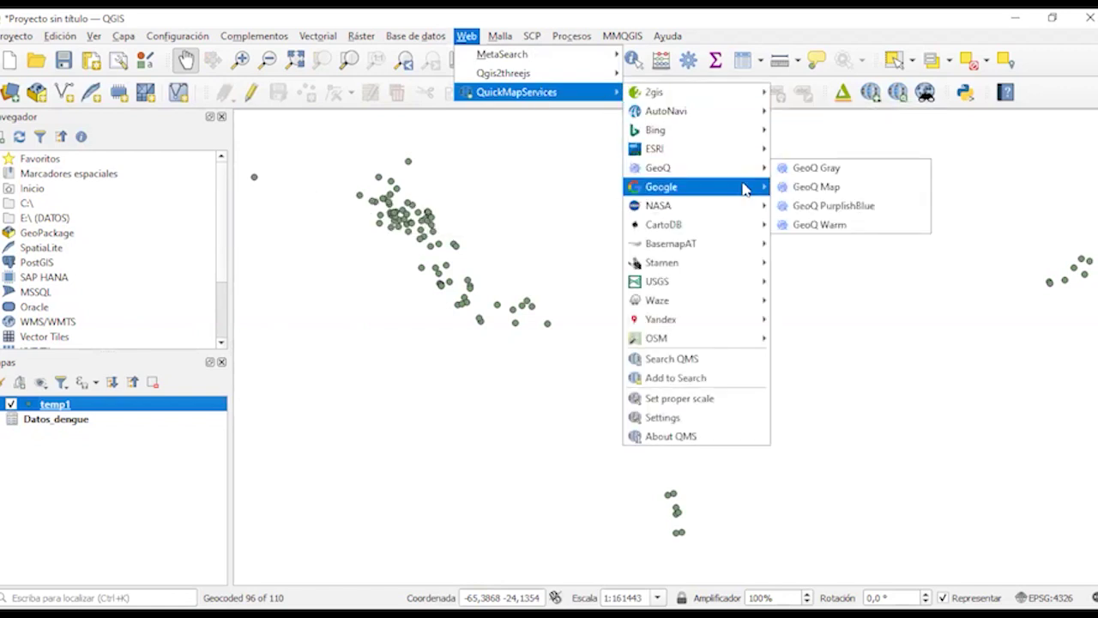
{"action": "mouse_move", "coordinate": [744, 186]}
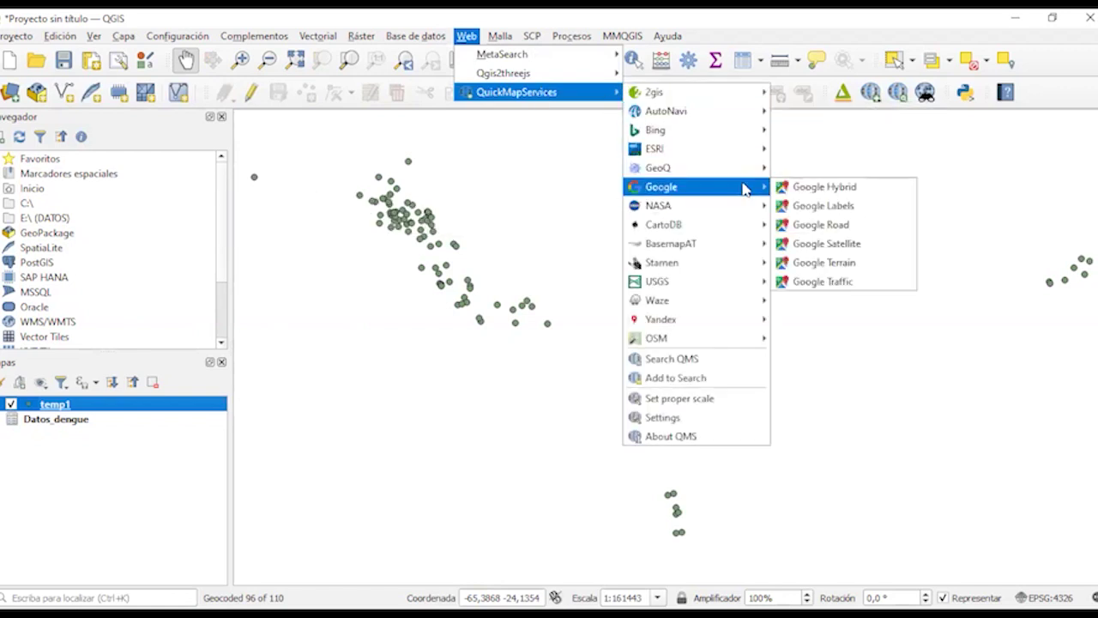
{"action": "left_click", "coordinate": [806, 225]}
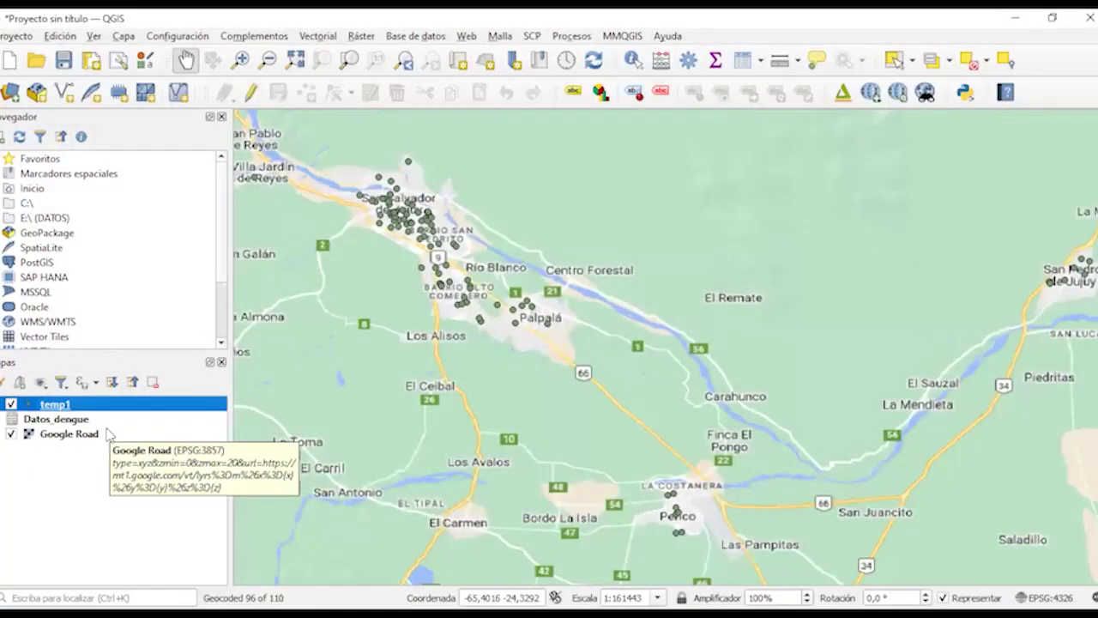
Change the fill colour of temp1's simple marker to red and apply the symbology.
{"action": "right_click", "coordinate": [56, 407]}
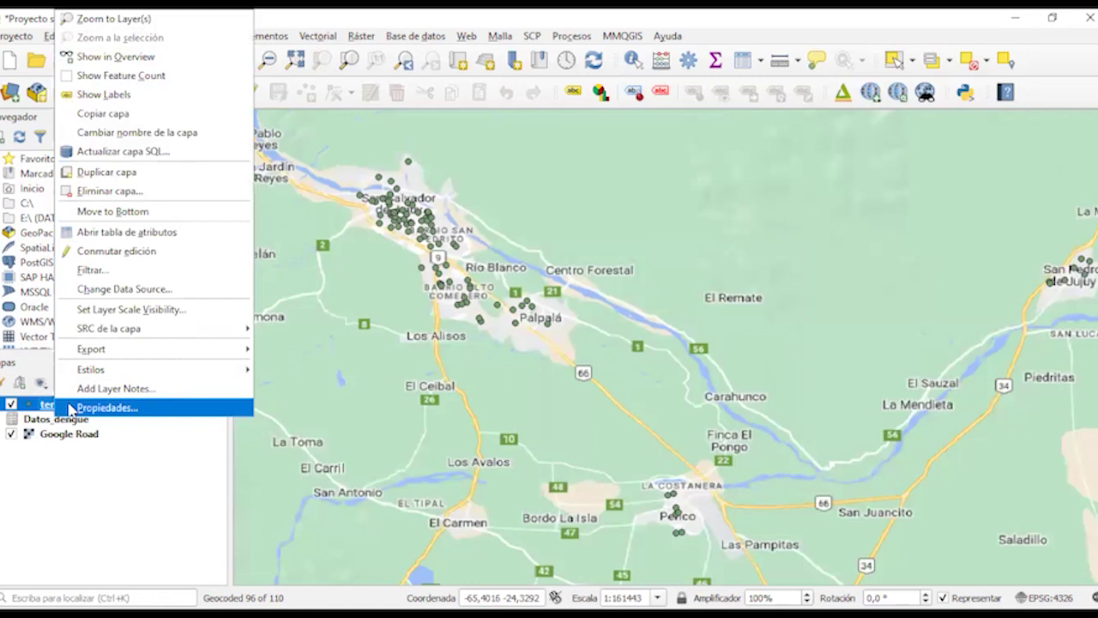
{"action": "left_click", "coordinate": [72, 409]}
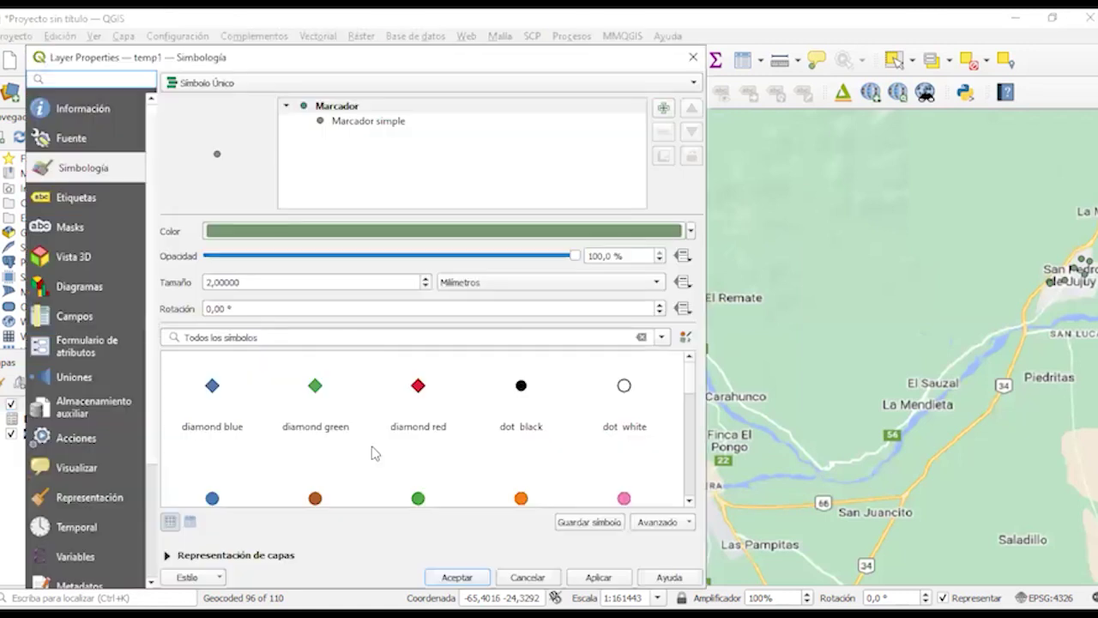
{"action": "left_click", "coordinate": [395, 124]}
{"action": "left_click", "coordinate": [641, 288]}
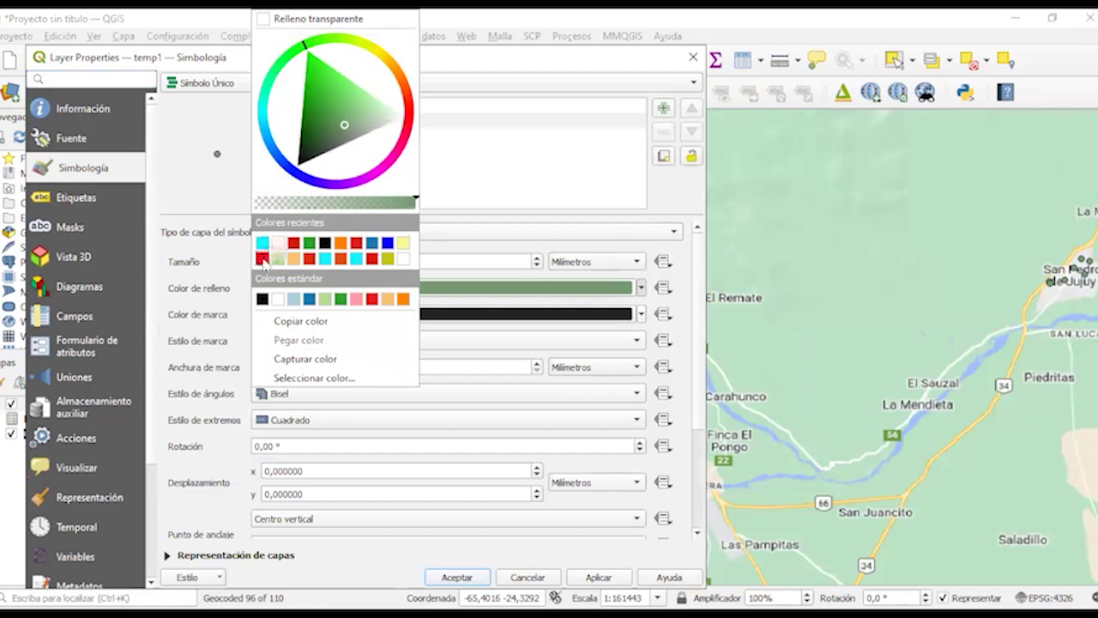
{"action": "left_click", "coordinate": [263, 259]}
{"action": "left_click", "coordinate": [611, 580]}
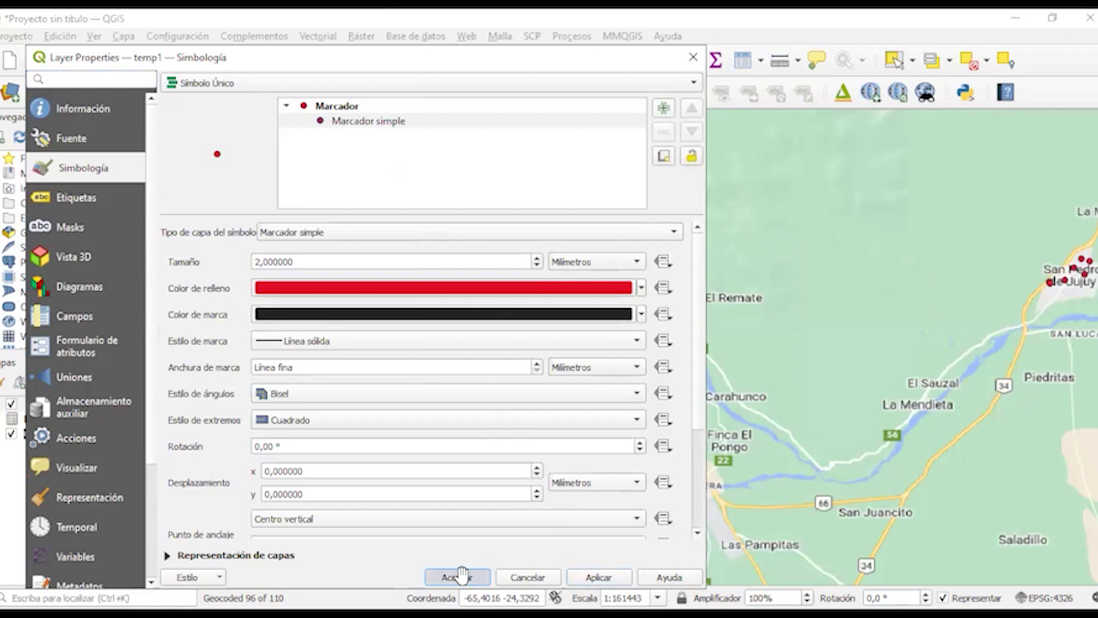
{"action": "left_click", "coordinate": [456, 577]}
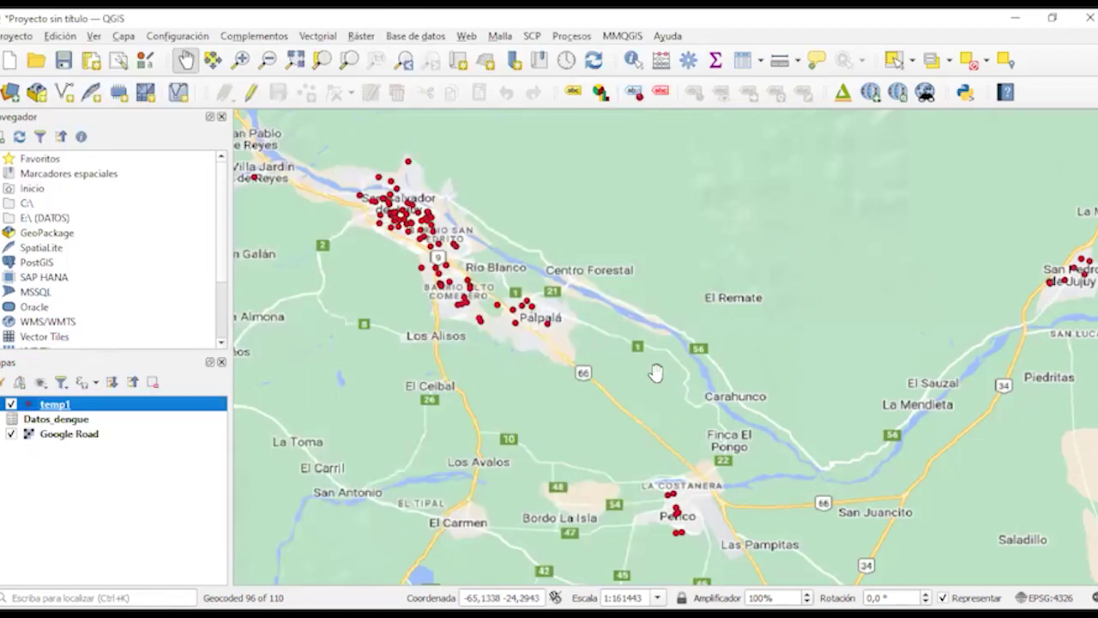
Check the geocoded points against the basemap around San Salvador, Palpalá, Perico and San Pedro de Jujuy, then hide Google Road.
{"action": "left_click_drag", "start_coordinate": [655, 372], "coordinate": [718, 388]}
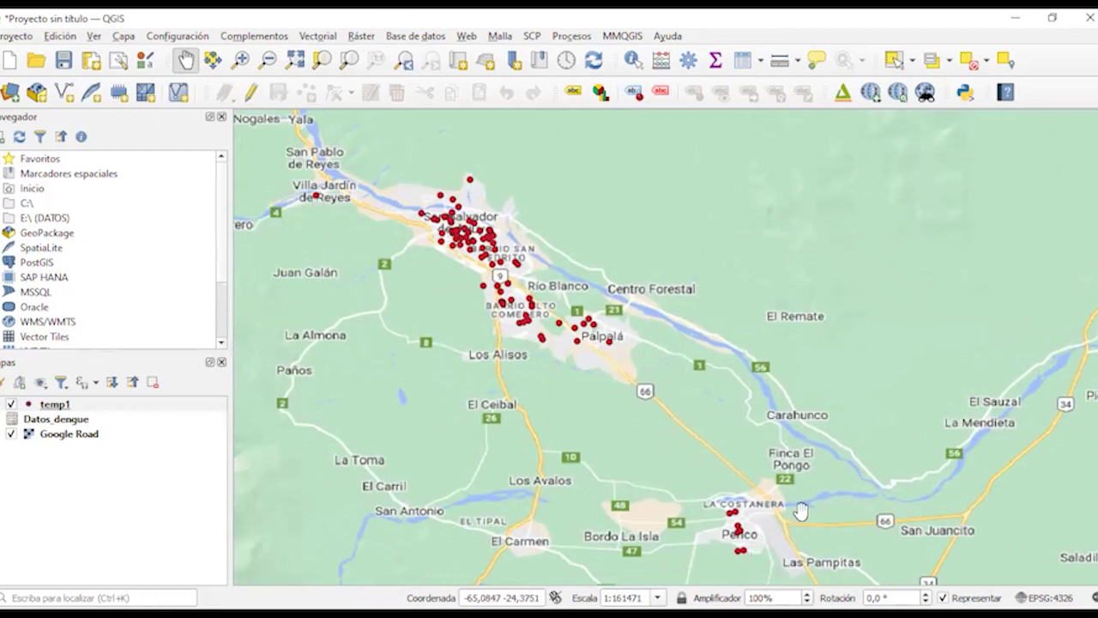
{"action": "left_click_drag", "start_coordinate": [936, 370], "coordinate": [760, 375]}
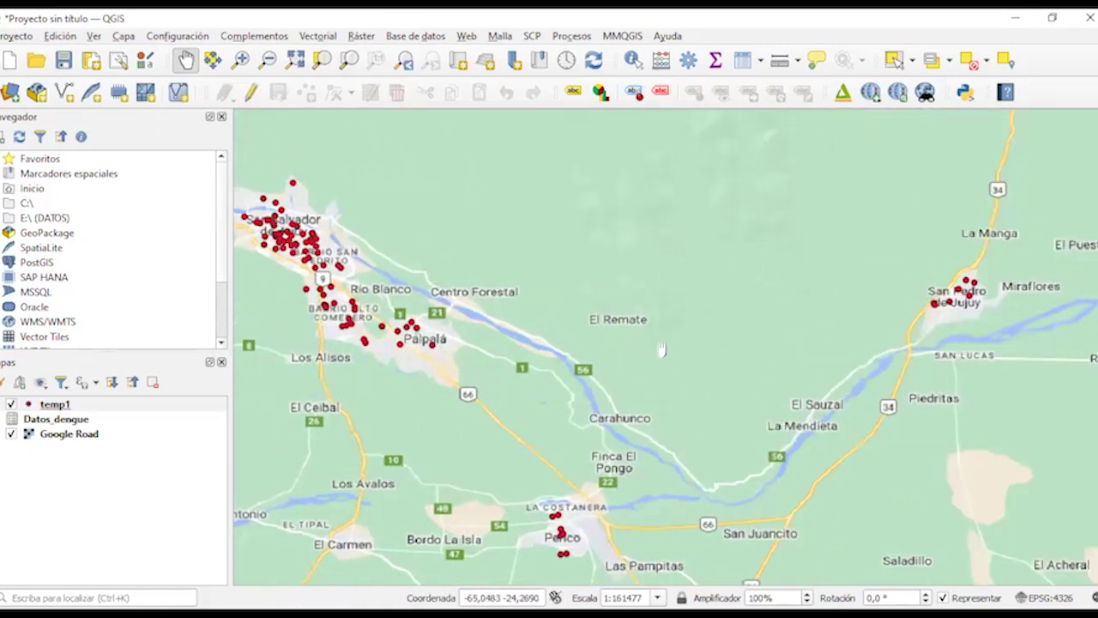
{"action": "left_click_drag", "start_coordinate": [658, 351], "coordinate": [753, 326]}
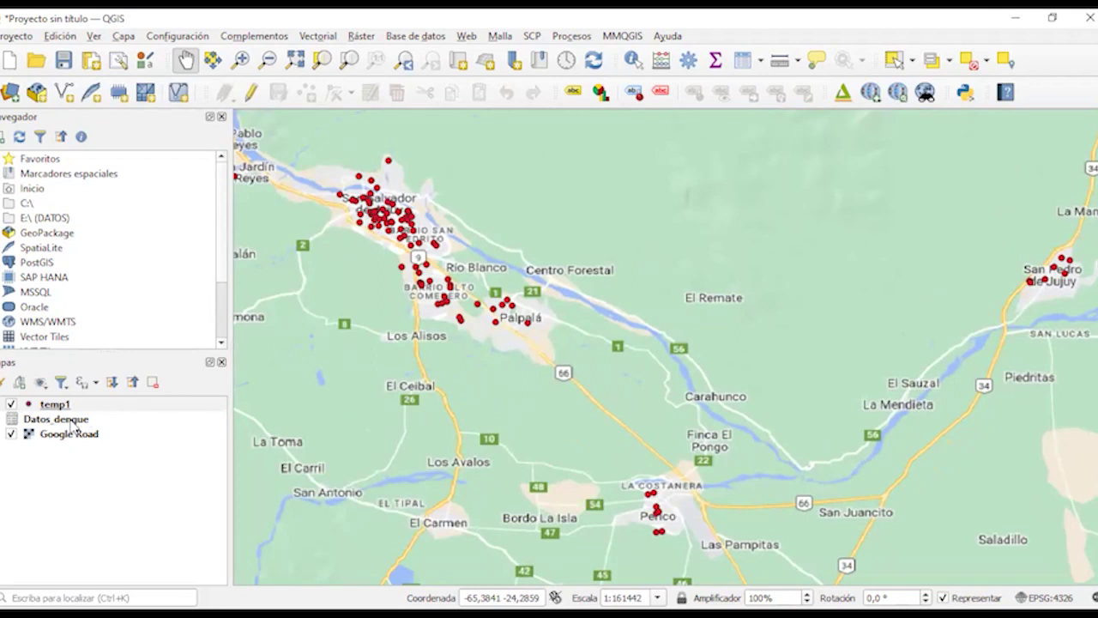
{"action": "left_click", "coordinate": [10, 434]}
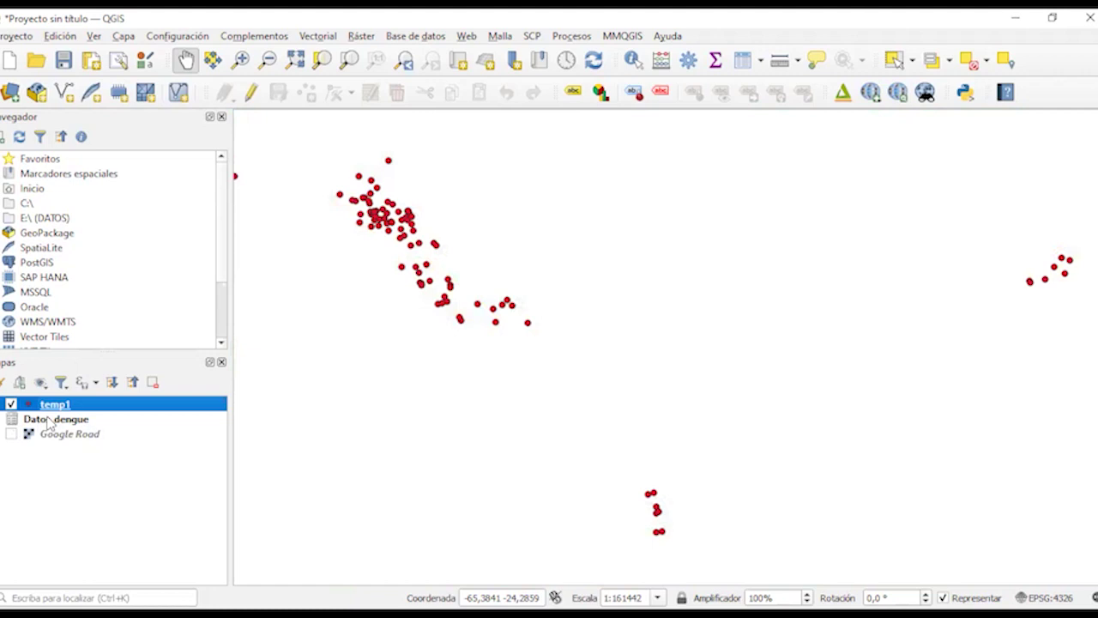
Open the Datos_dengue attribute table, sort it by Ciudad in ascending order and enlarge the table window.
{"action": "left_click", "coordinate": [49, 419]}
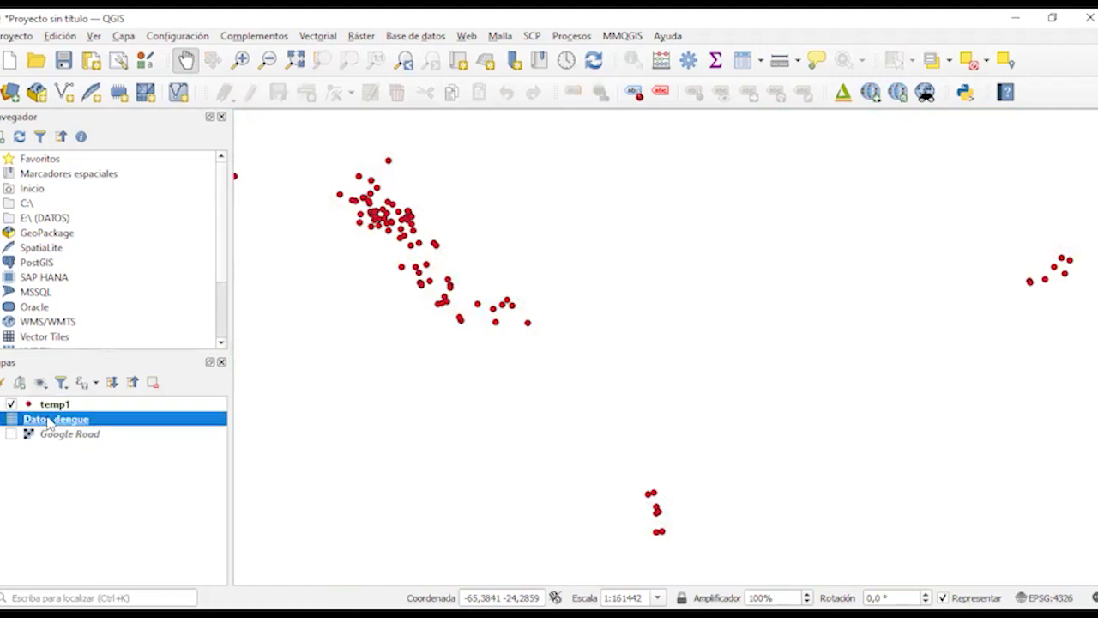
{"action": "right_click", "coordinate": [50, 420]}
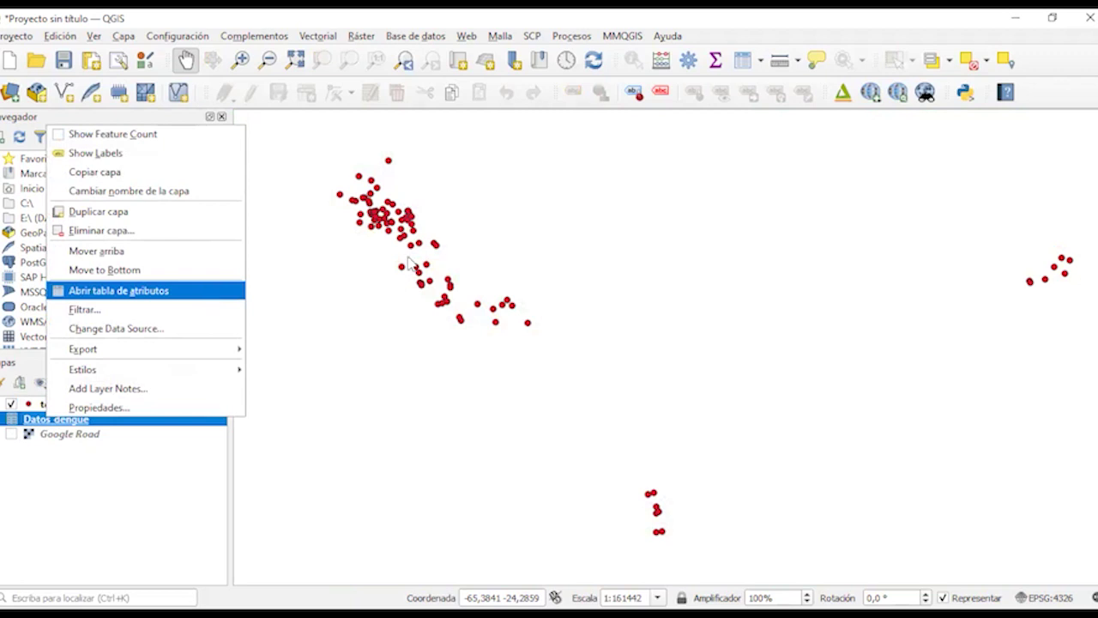
{"action": "key", "text": "Return"}
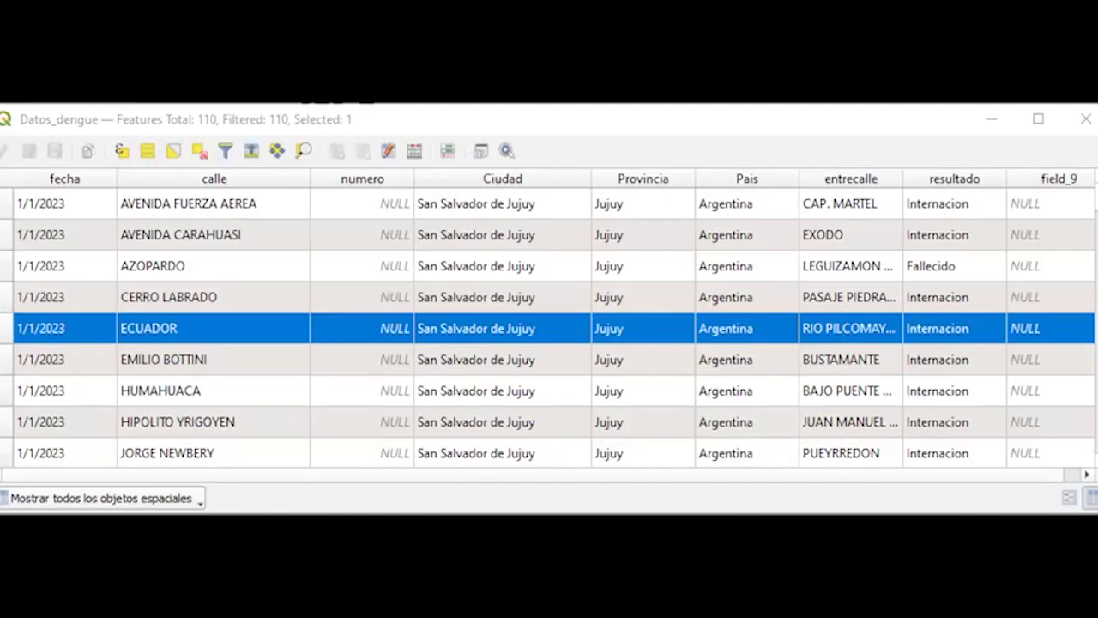
{"action": "left_click", "coordinate": [720, 126]}
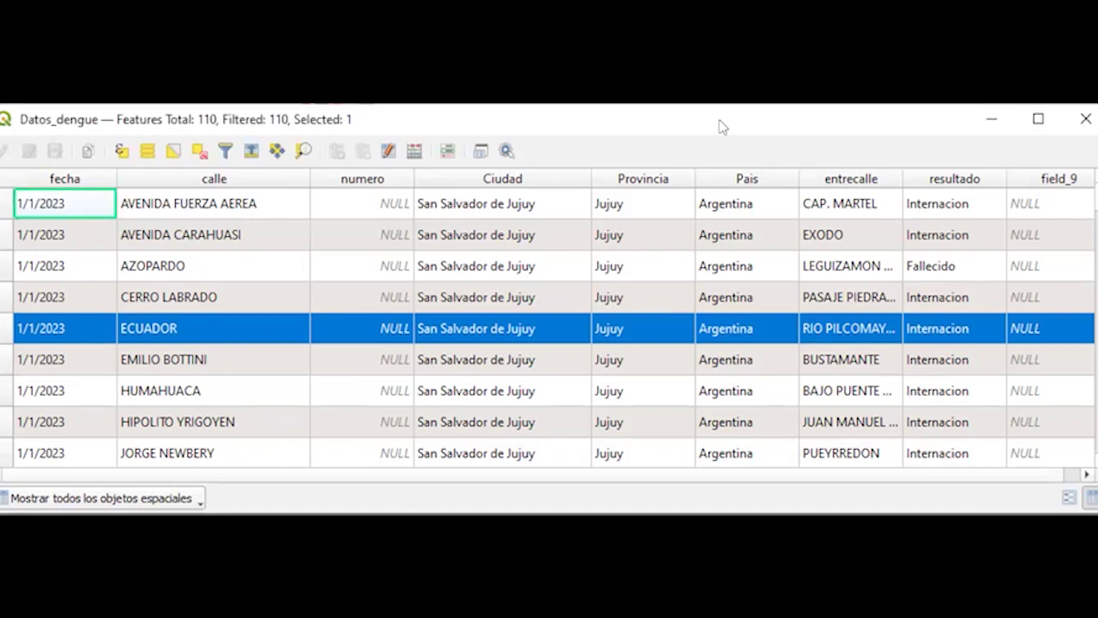
{"action": "left_click", "coordinate": [539, 180]}
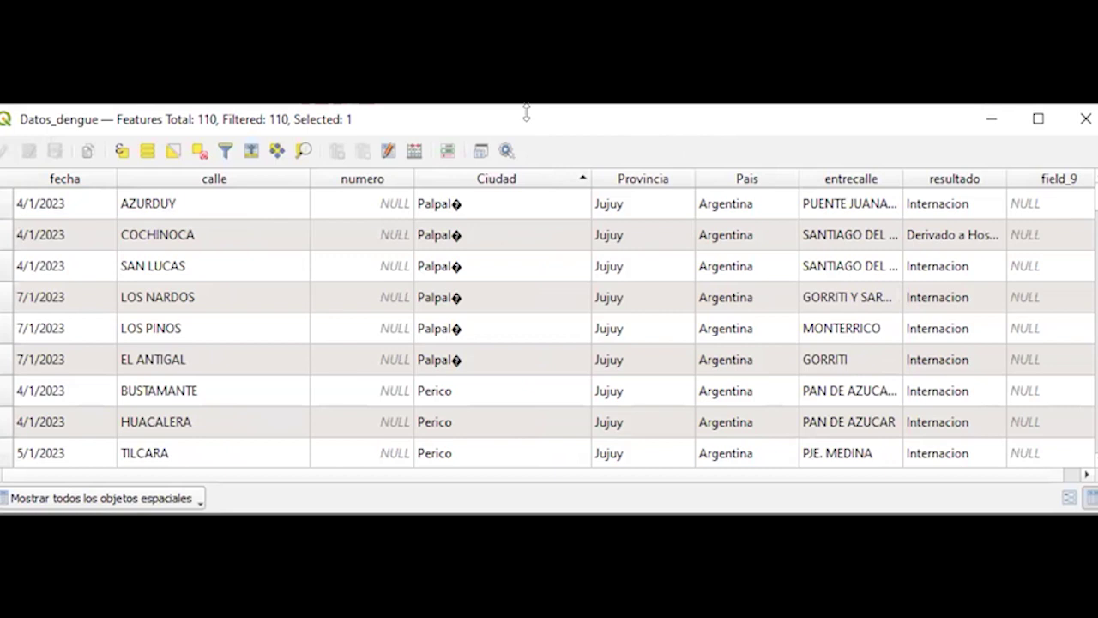
{"action": "left_click_drag", "start_coordinate": [527, 113], "coordinate": [525, 78]}
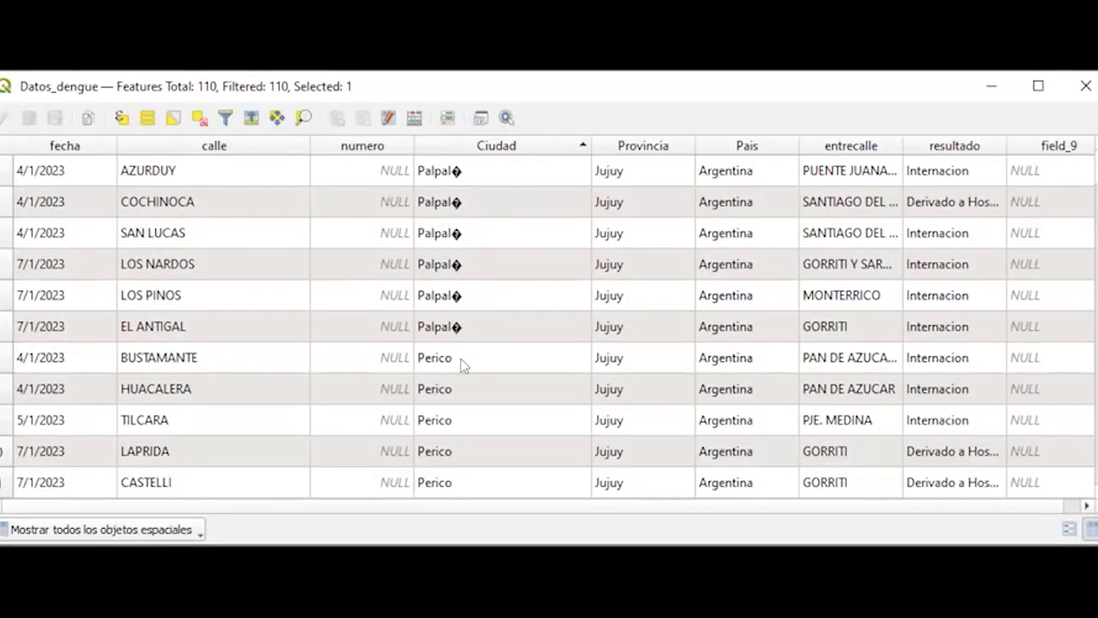
Examine the Datos_dengue records city by city in the Ciudad column, from Palpalá through to San Salvador de Jujuy.
{"action": "scroll", "coordinate": [549, 326], "scroll_direction": "down", "scroll_amount": 4}
{"action": "scroll", "coordinate": [549, 326], "scroll_direction": "down", "scroll_amount": 2}
{"action": "scroll", "coordinate": [550, 326], "scroll_direction": "down", "scroll_amount": 1}
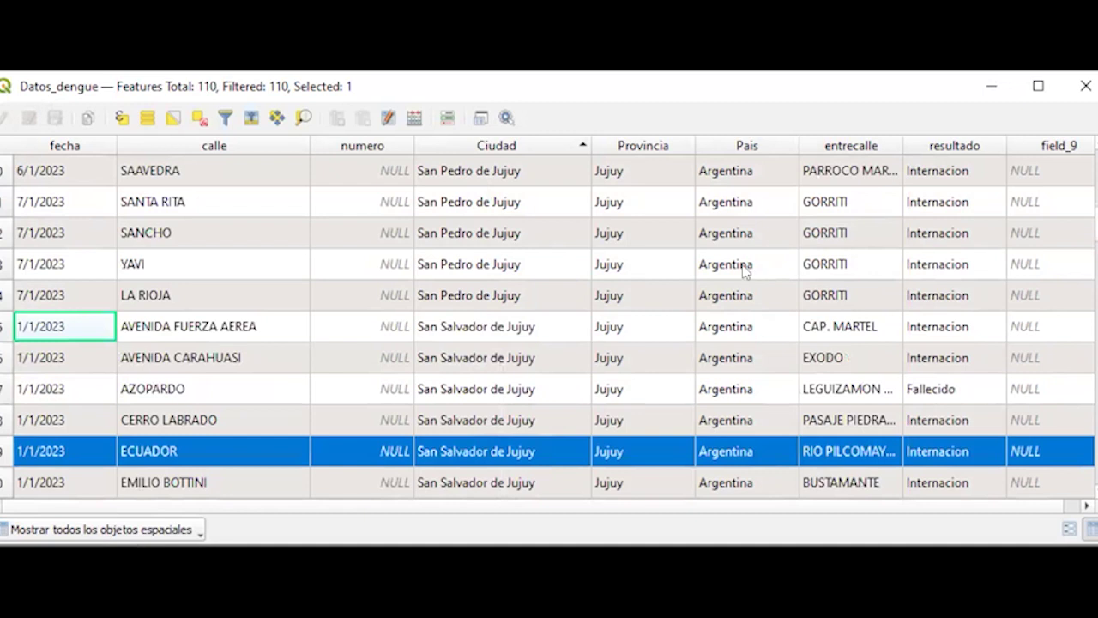
{"action": "left_click", "coordinate": [461, 297]}
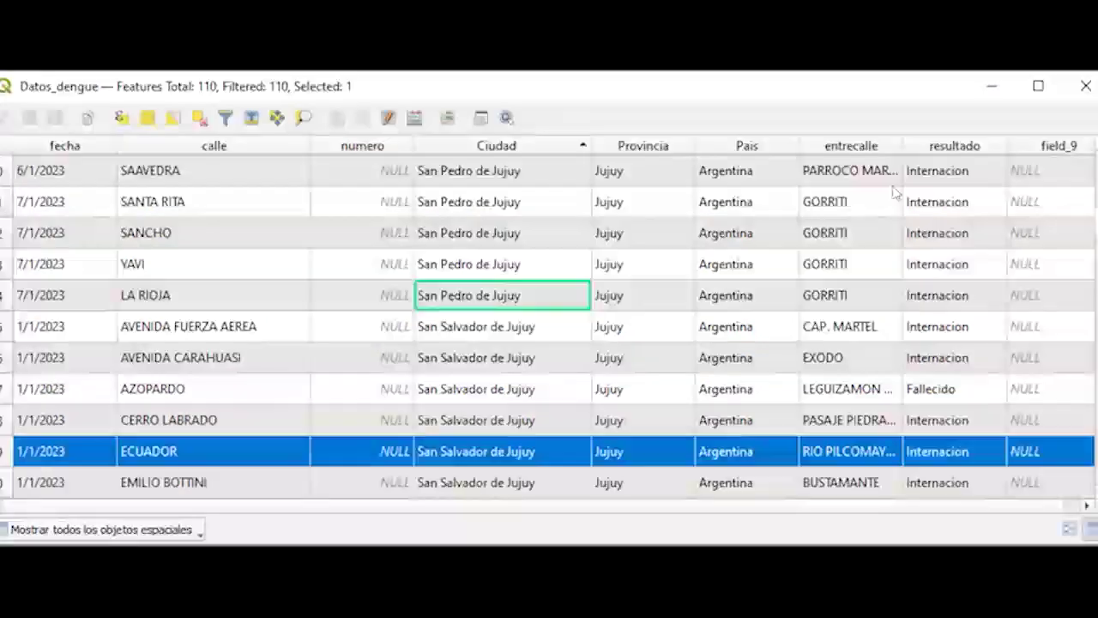
{"action": "scroll", "coordinate": [549, 326], "scroll_direction": "up", "scroll_amount": 1}
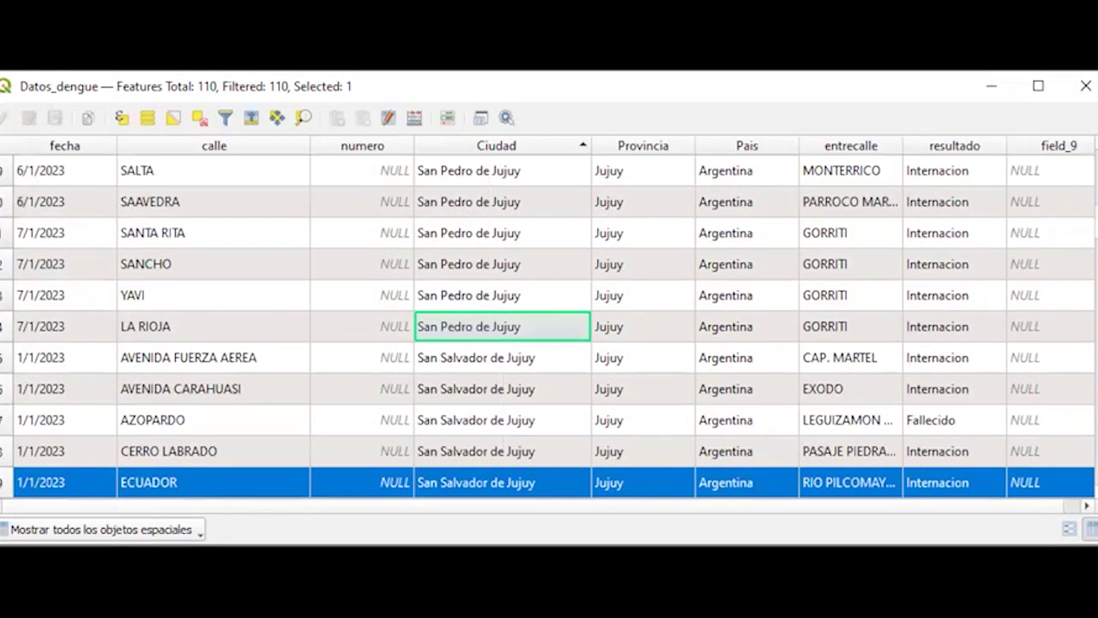
{"action": "scroll", "coordinate": [549, 326], "scroll_direction": "up", "scroll_amount": 6}
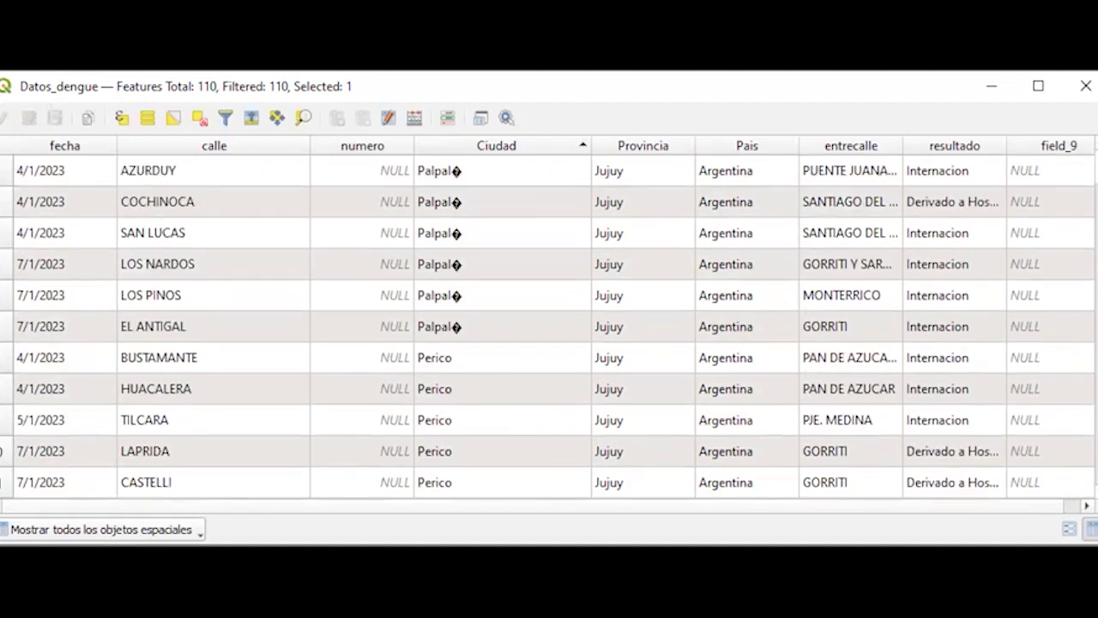
{"action": "scroll", "coordinate": [549, 326], "scroll_direction": "down", "scroll_amount": 6}
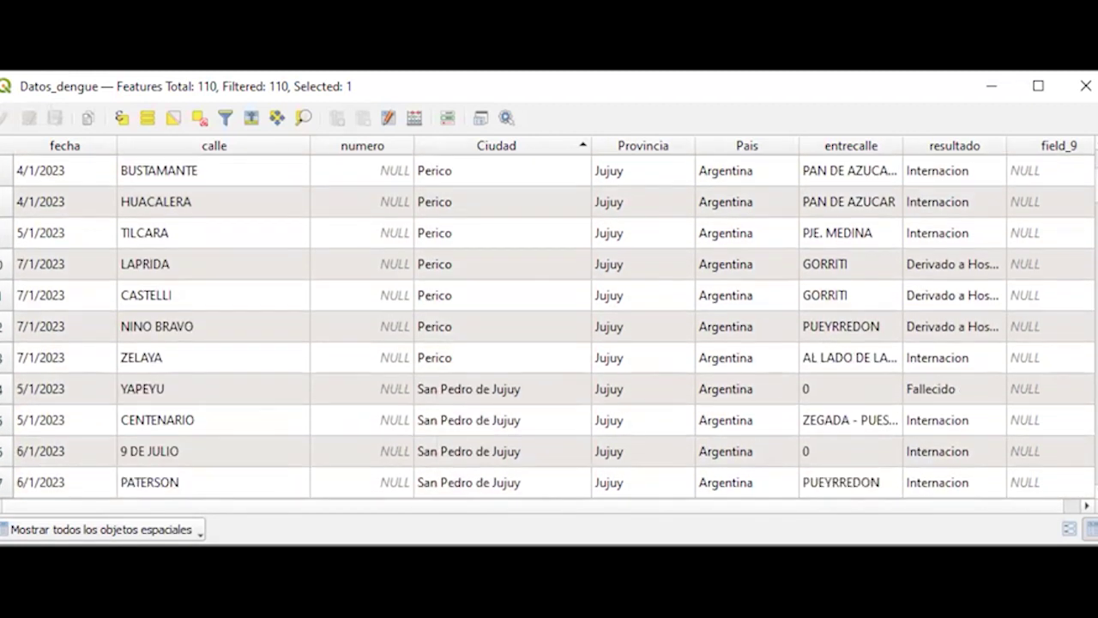
{"action": "scroll", "coordinate": [549, 326], "scroll_direction": "down", "scroll_amount": 5}
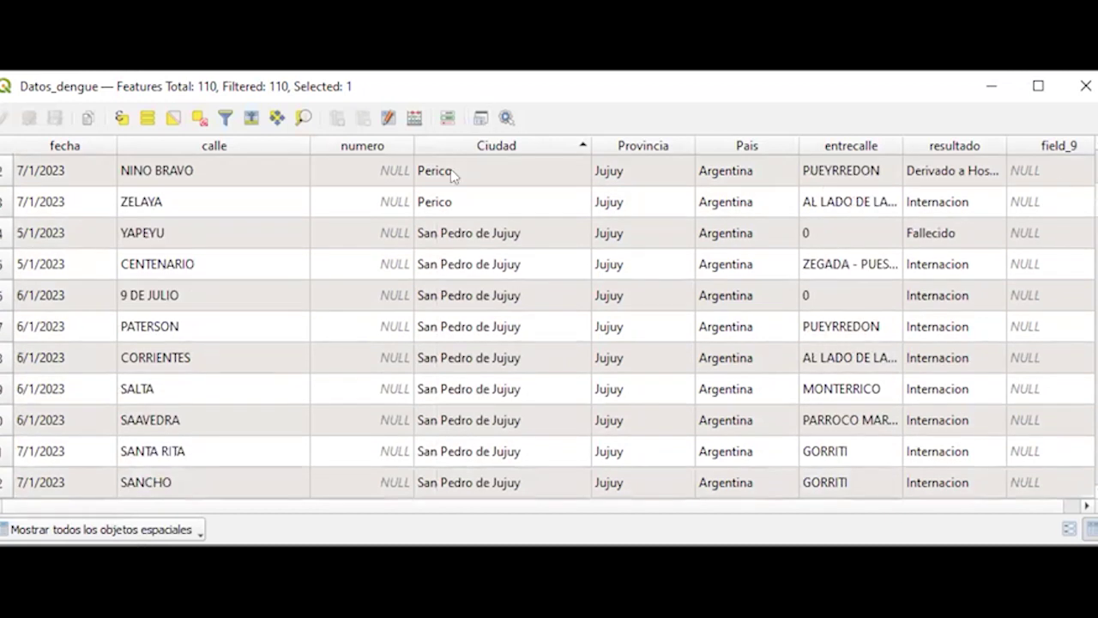
{"action": "left_click", "coordinate": [470, 146]}
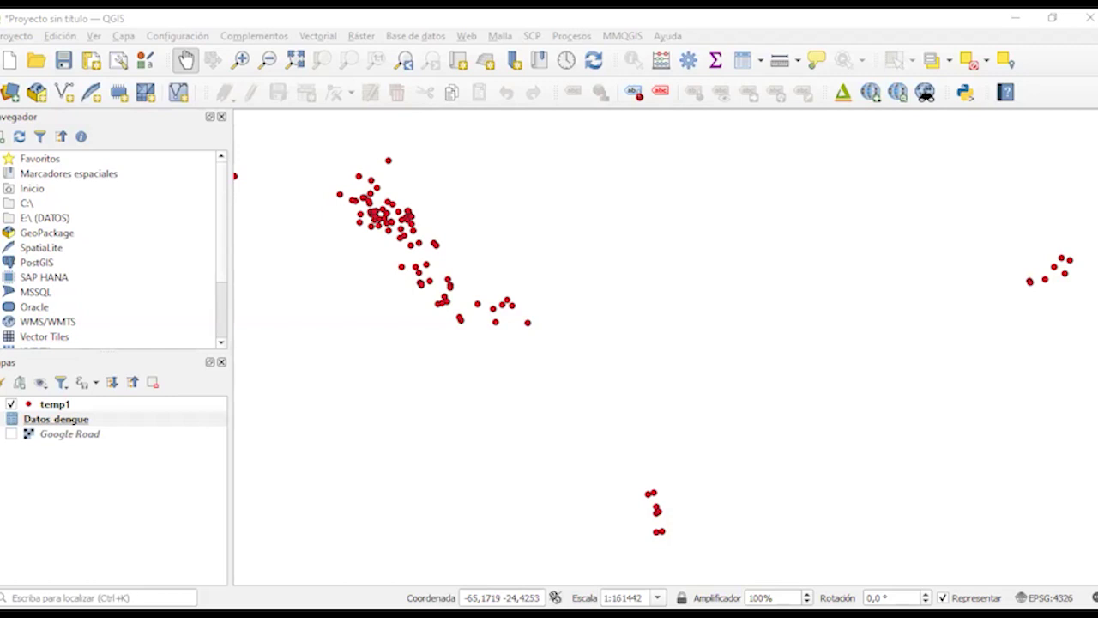
{"action": "left_click", "coordinate": [56, 418]}
{"action": "left_click_drag", "start_coordinate": [587, 277], "coordinate": [625, 286]}
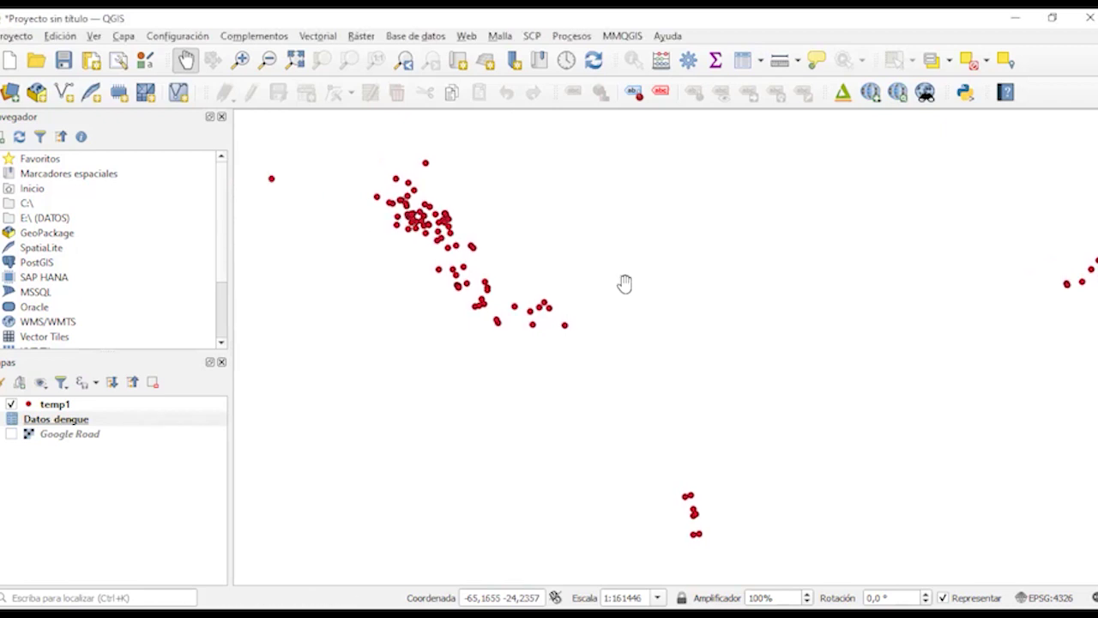
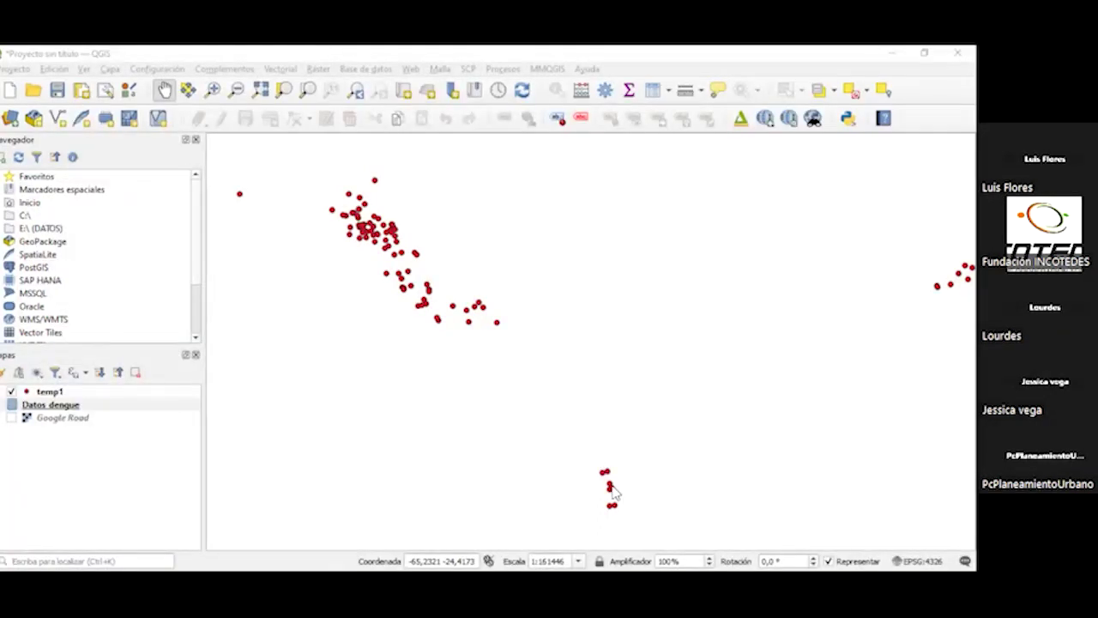
{"action": "left_click", "coordinate": [612, 492]}
Open the temp1 attribute table and examine the geocoding fields from result_num and osm_id through to latlong.
{"action": "left_click", "coordinate": [45, 394]}
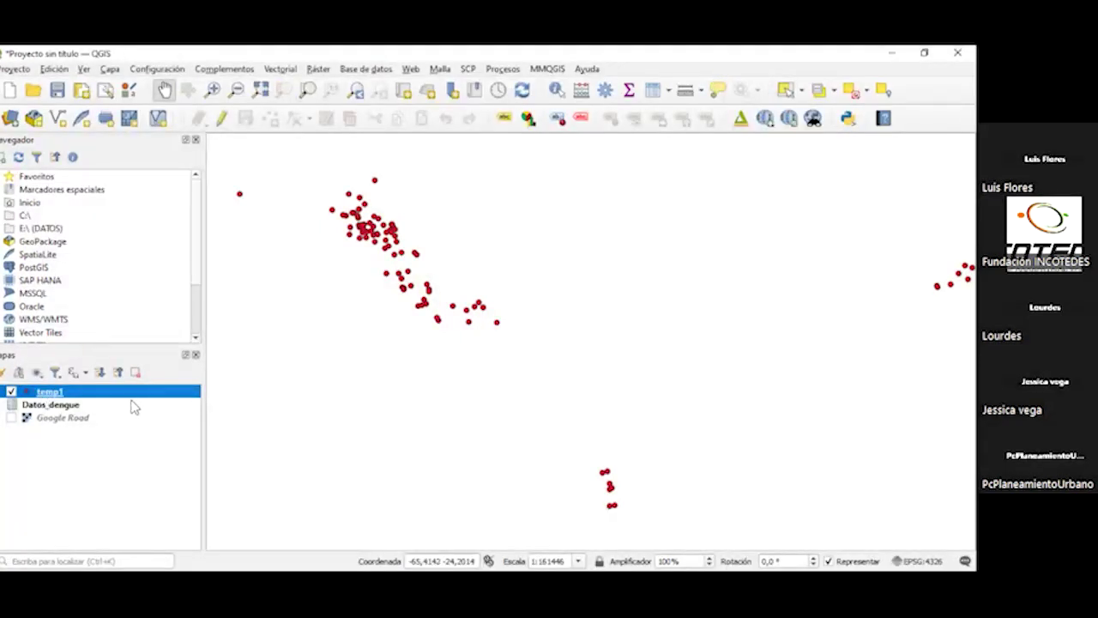
{"action": "right_click", "coordinate": [48, 397]}
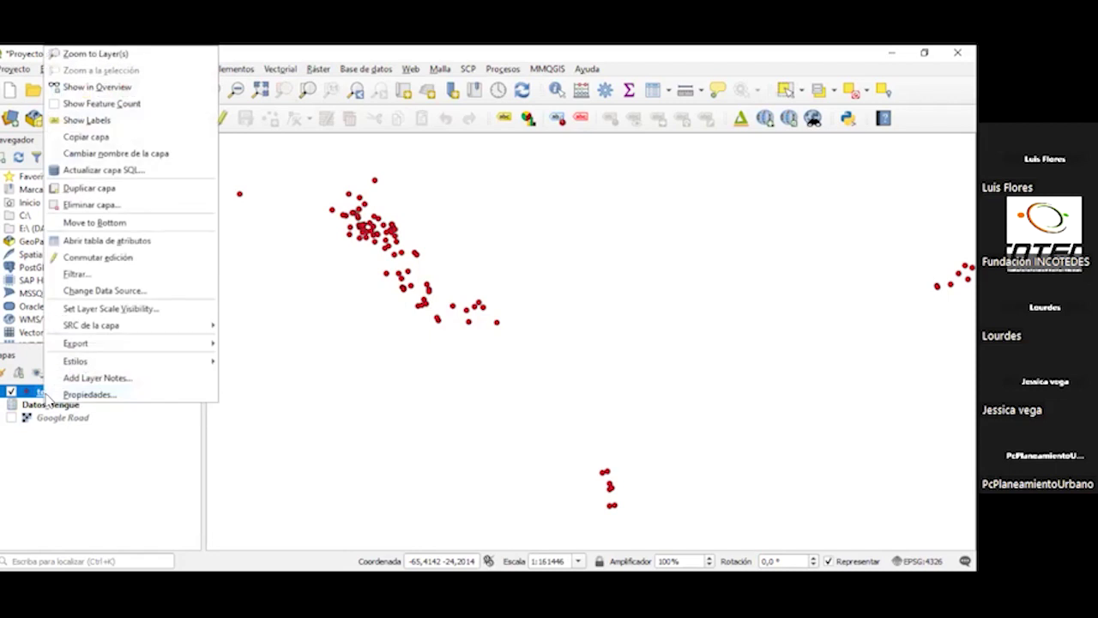
{"action": "left_click", "coordinate": [160, 244]}
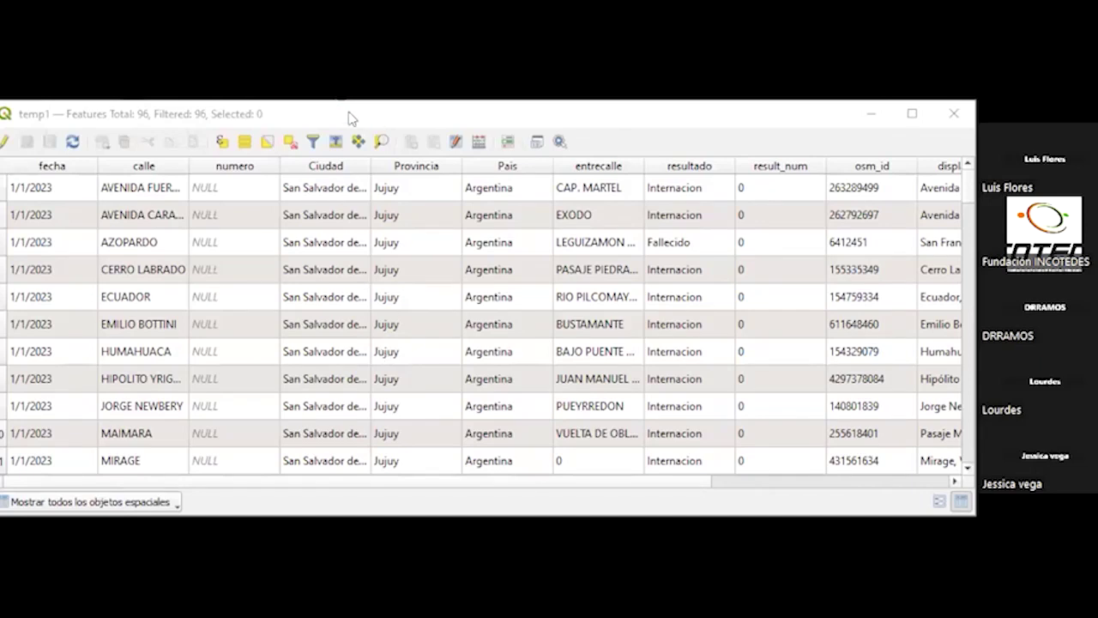
{"action": "left_click", "coordinate": [375, 118]}
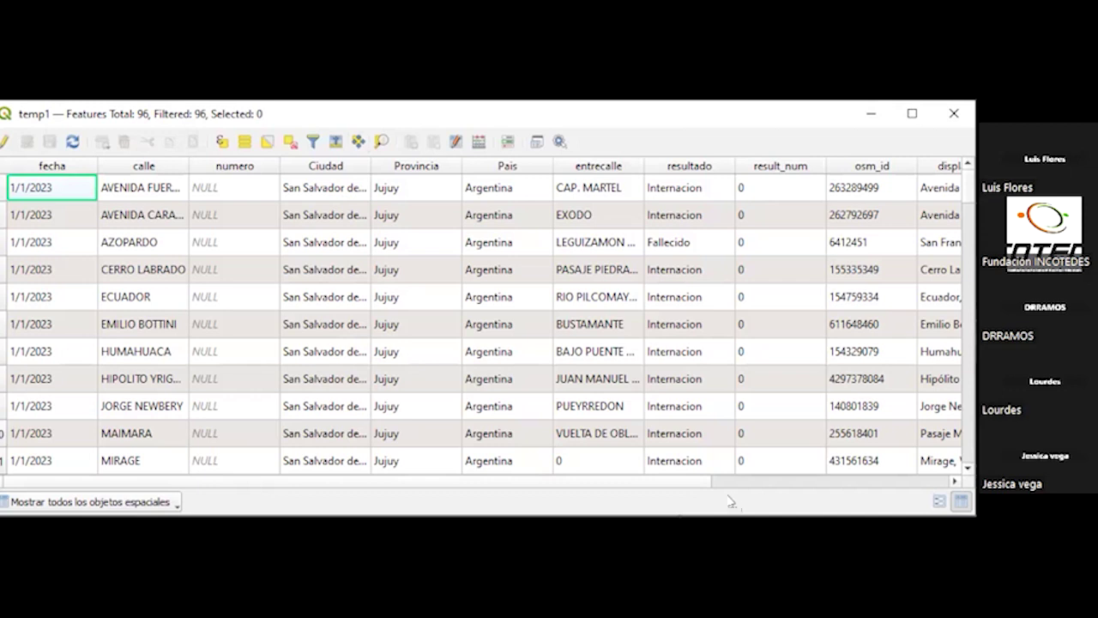
{"action": "scroll", "coordinate": [662, 470], "scroll_direction": "right", "scroll_amount": 5}
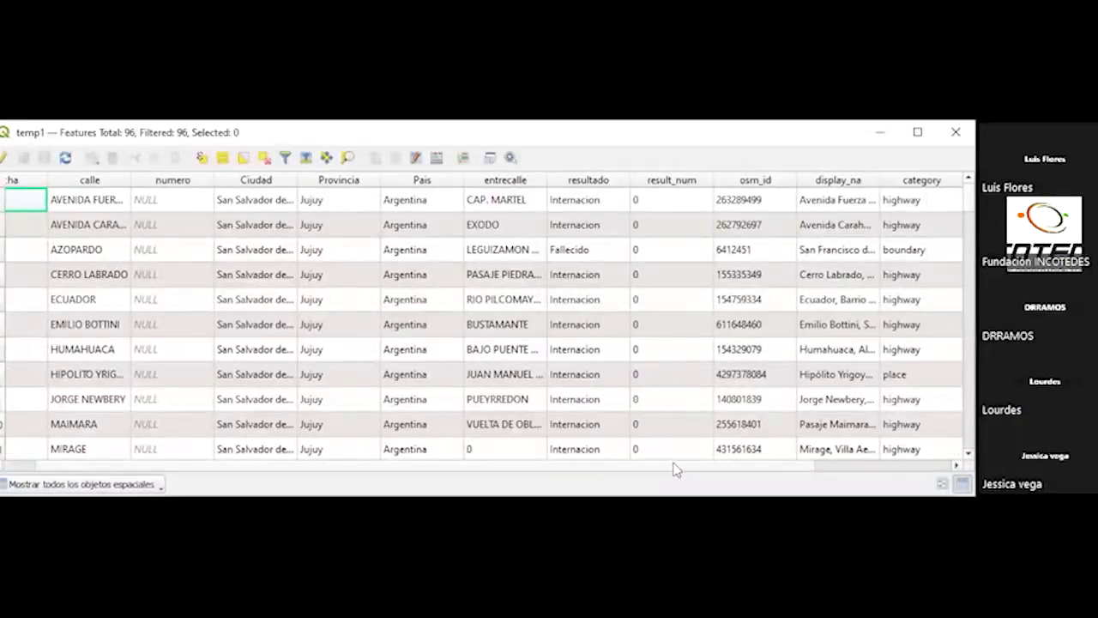
{"action": "scroll", "coordinate": [771, 475], "scroll_direction": "right", "scroll_amount": 2}
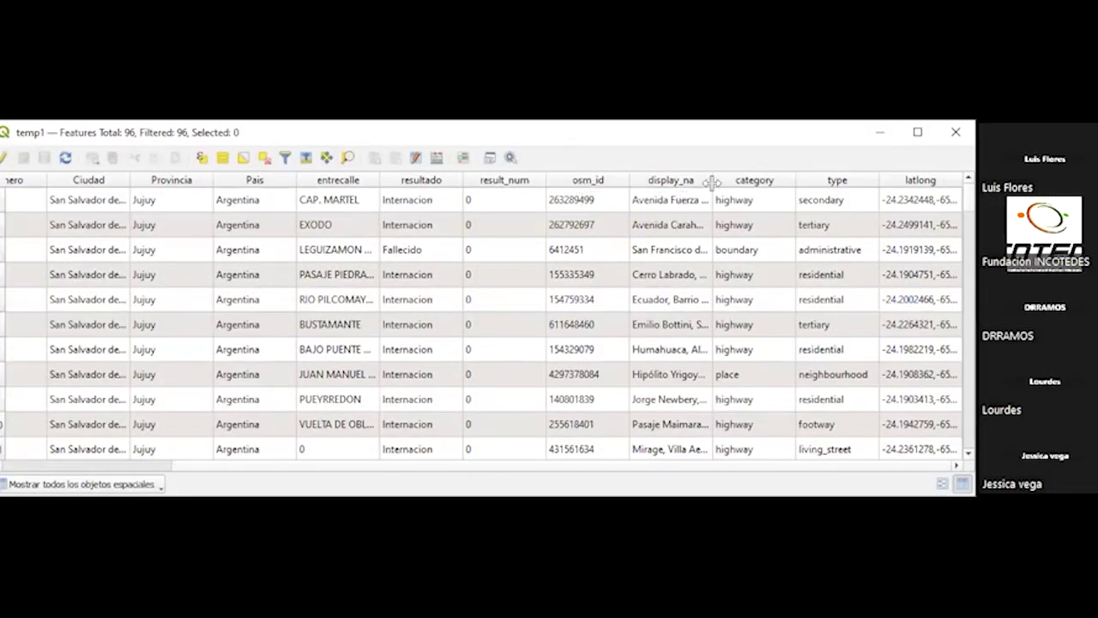
Widen the display_na column in the temp1 table, select the first record and compare its source address with its geocoding fields.
{"action": "left_click_drag", "start_coordinate": [773, 175], "coordinate": [736, 206]}
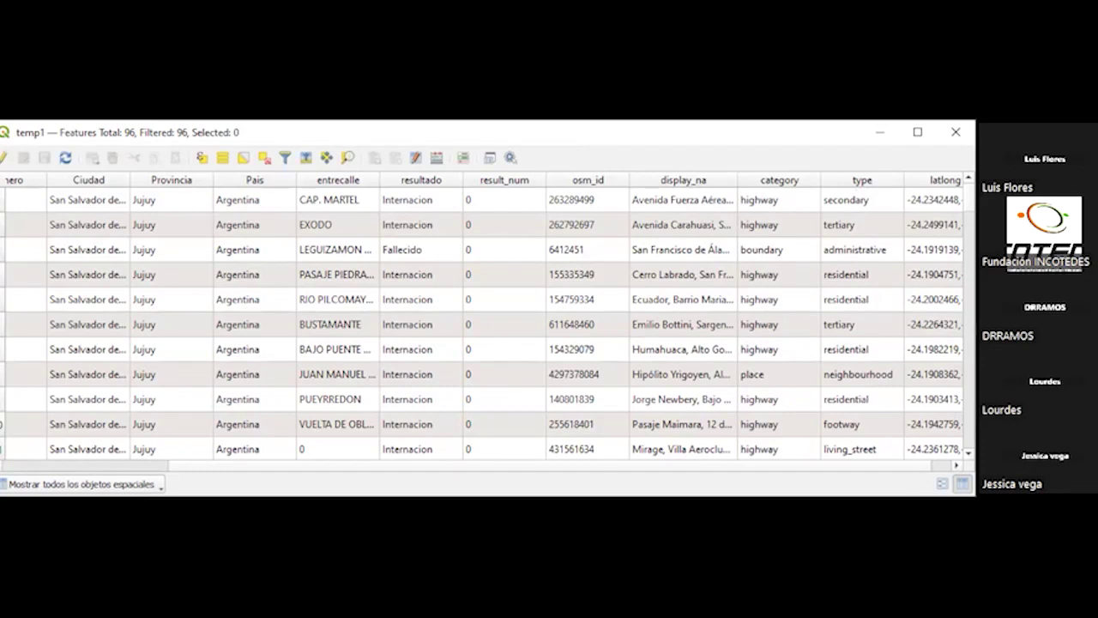
{"action": "scroll", "coordinate": [489, 322], "scroll_direction": "right", "scroll_amount": 1}
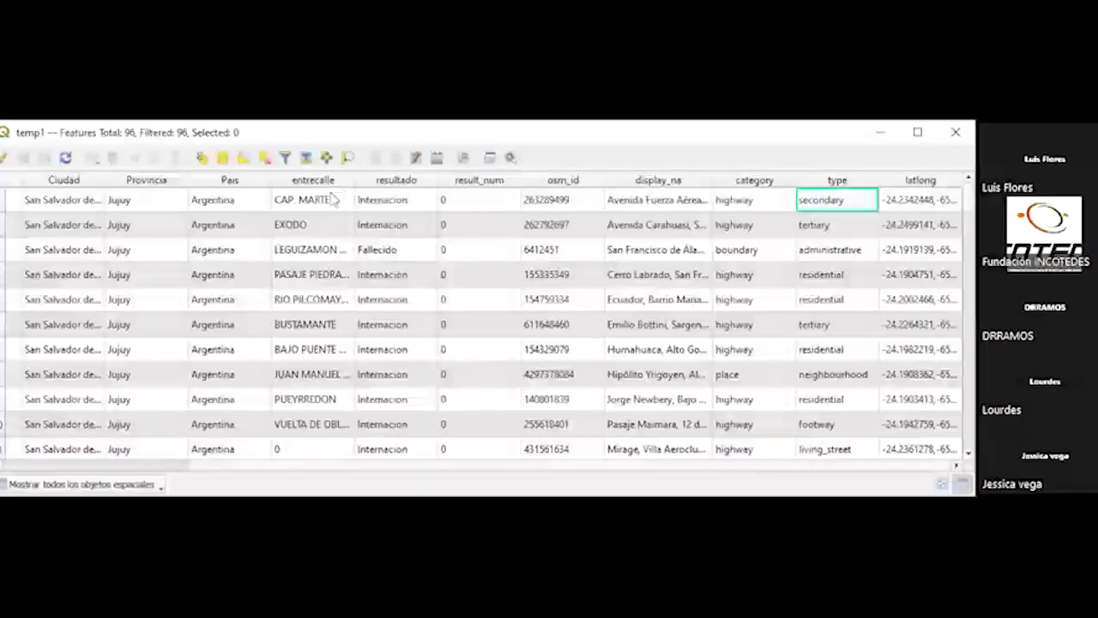
{"action": "left_click", "coordinate": [4, 202]}
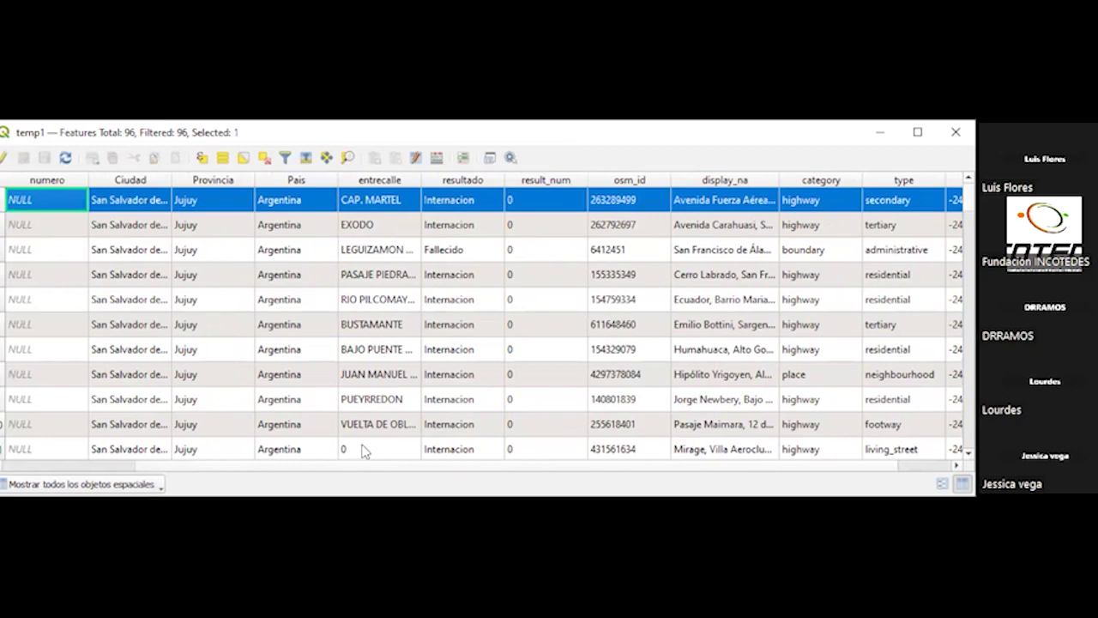
{"action": "scroll", "coordinate": [257, 470], "scroll_direction": "left", "scroll_amount": 2}
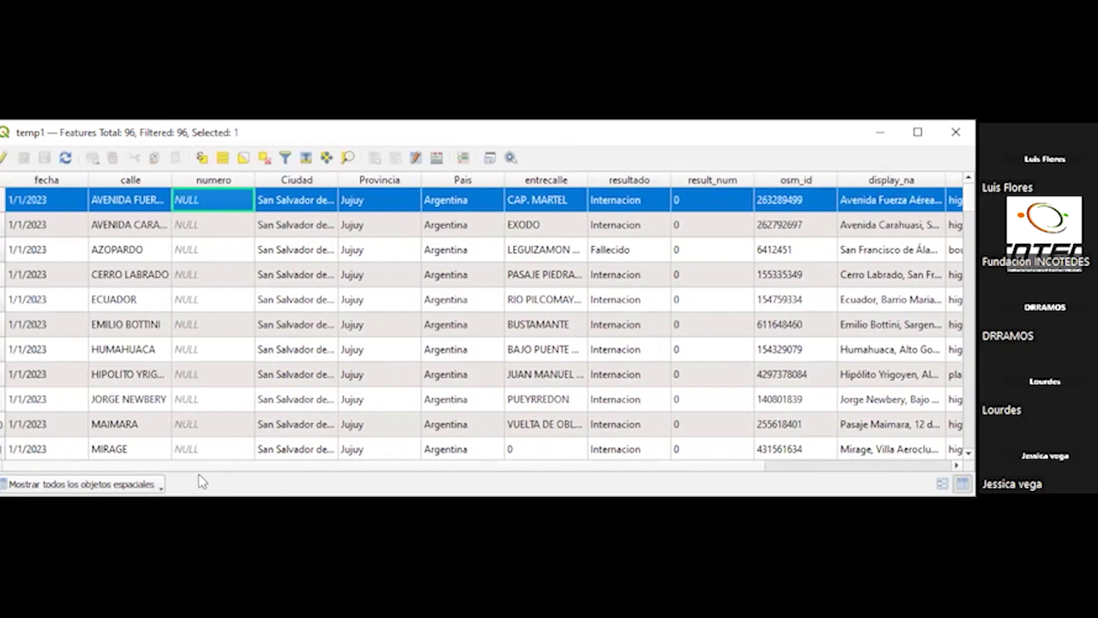
{"action": "left_click", "coordinate": [210, 180]}
{"action": "left_click_drag", "start_coordinate": [172, 180], "coordinate": [238, 180]}
{"action": "left_click_drag", "start_coordinate": [300, 469], "coordinate": [564, 479]}
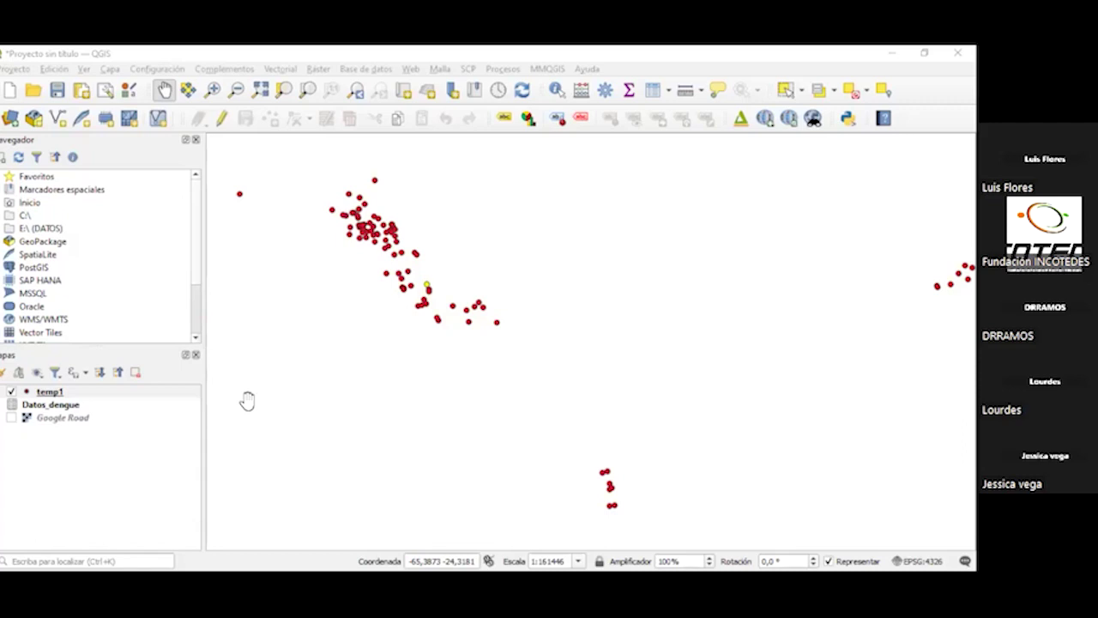
Review the temp1 layer's information properties, including its provider details and coordinate reference system, and close them.
{"action": "left_click", "coordinate": [50, 394]}
{"action": "right_click", "coordinate": [50, 396]}
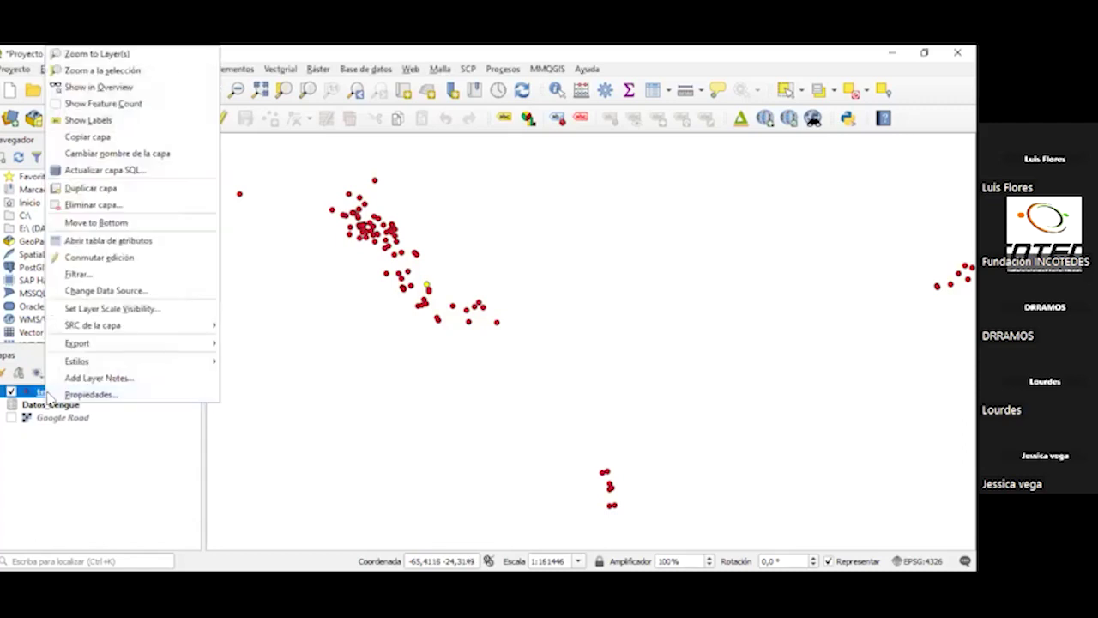
{"action": "left_click", "coordinate": [73, 395]}
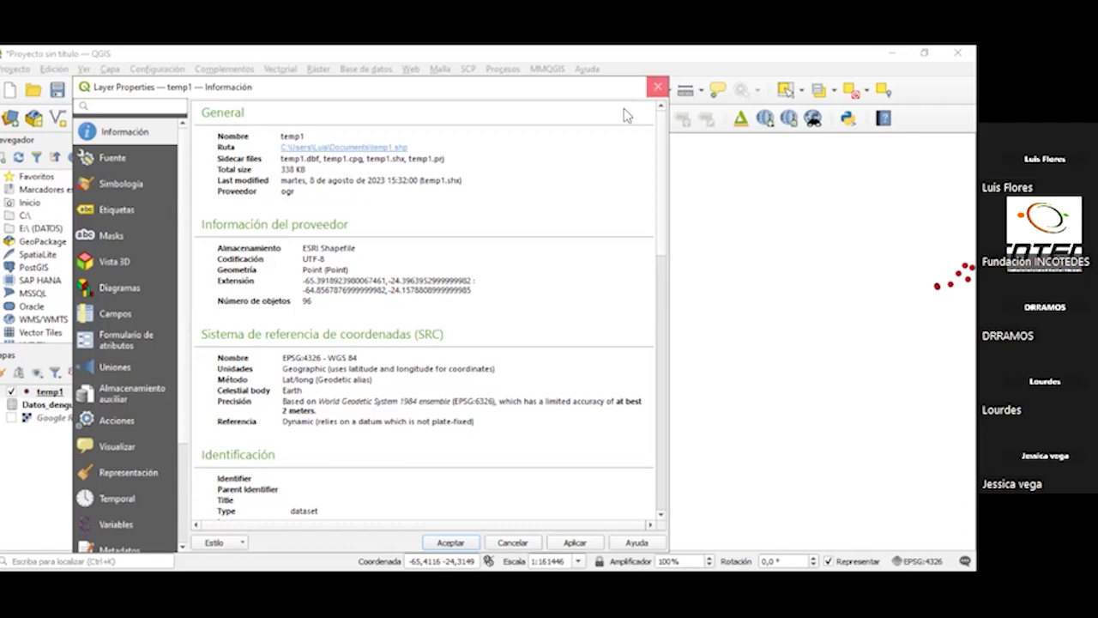
{"action": "left_click", "coordinate": [657, 87]}
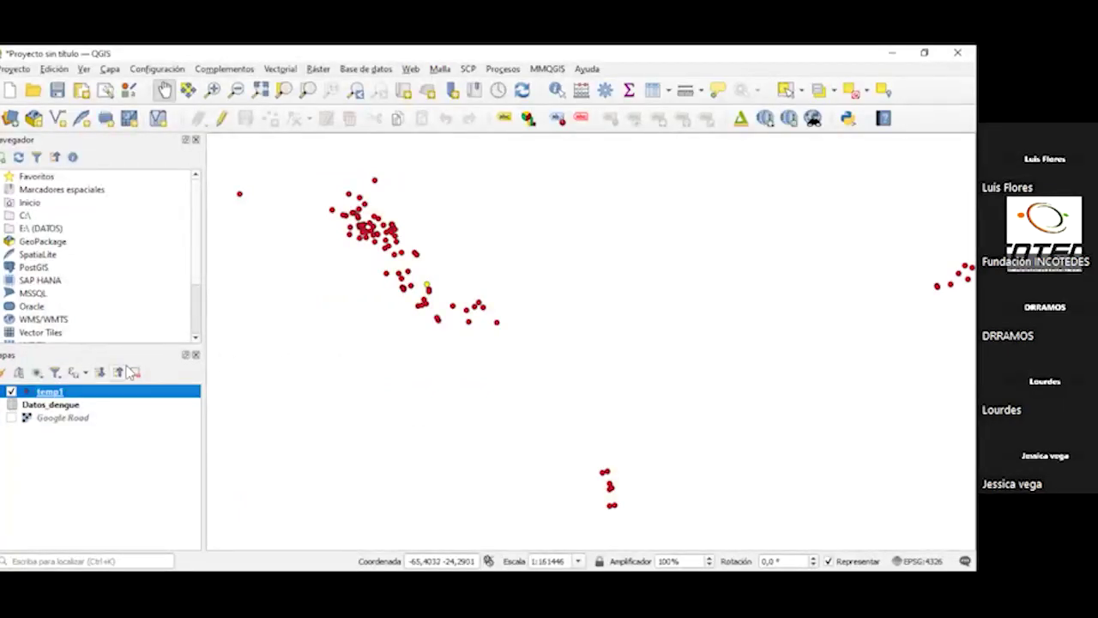
Rename the temp1 layer as WGS84.
{"action": "right_click", "coordinate": [64, 395]}
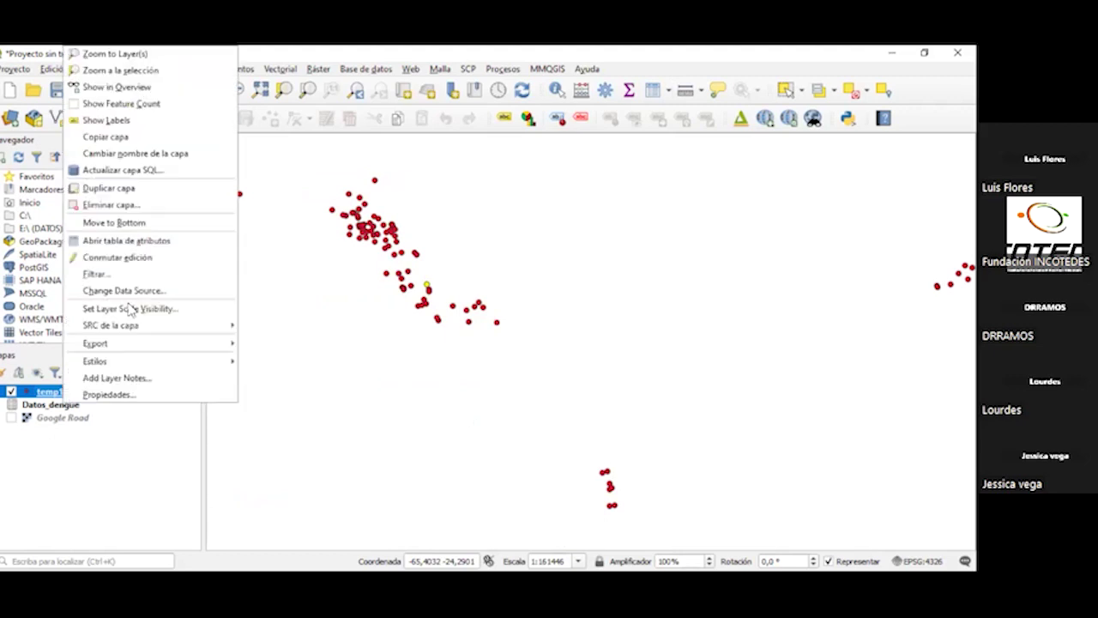
{"action": "left_click", "coordinate": [175, 158]}
{"action": "type", "text": "WGS"}
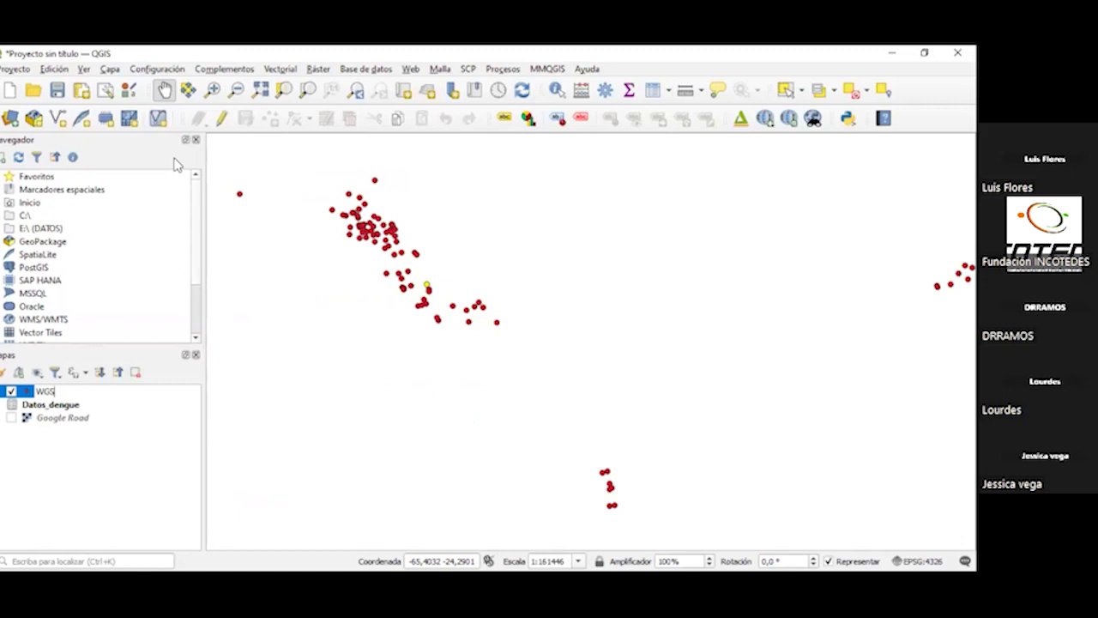
{"action": "type", "text": "84"}
{"action": "key", "text": "Return"}
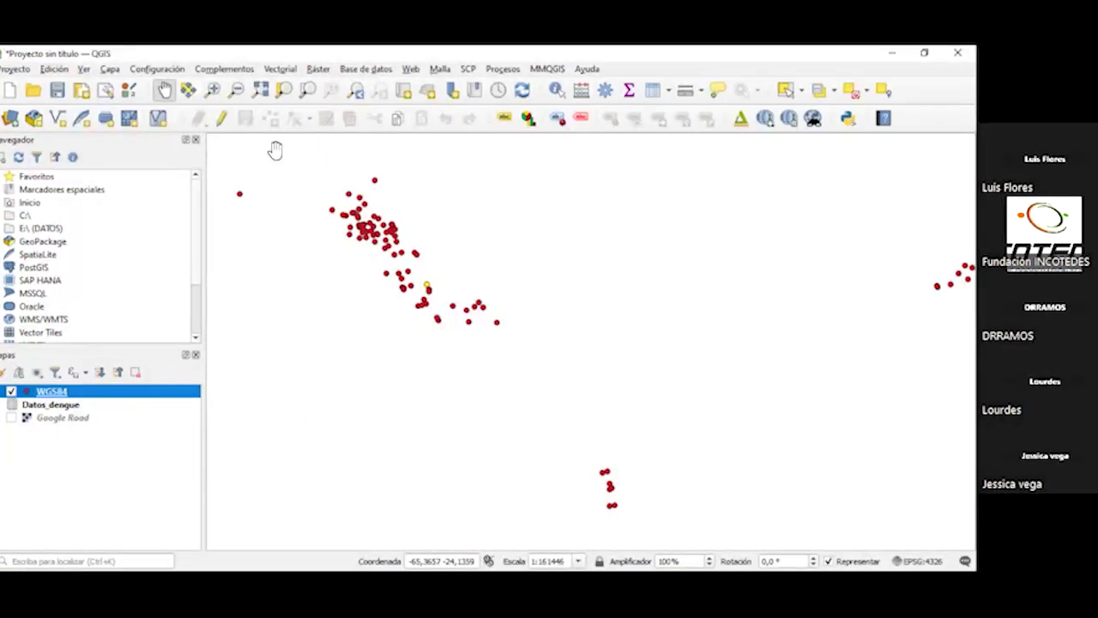
Find the vector tool Reproyectar capa in the processing toolbox by searching for "repro", and open it for the WGS84 layer.
{"action": "key", "text": "ctrl+alt+t"}
{"action": "key", "text": "ctrl+alt+t"}
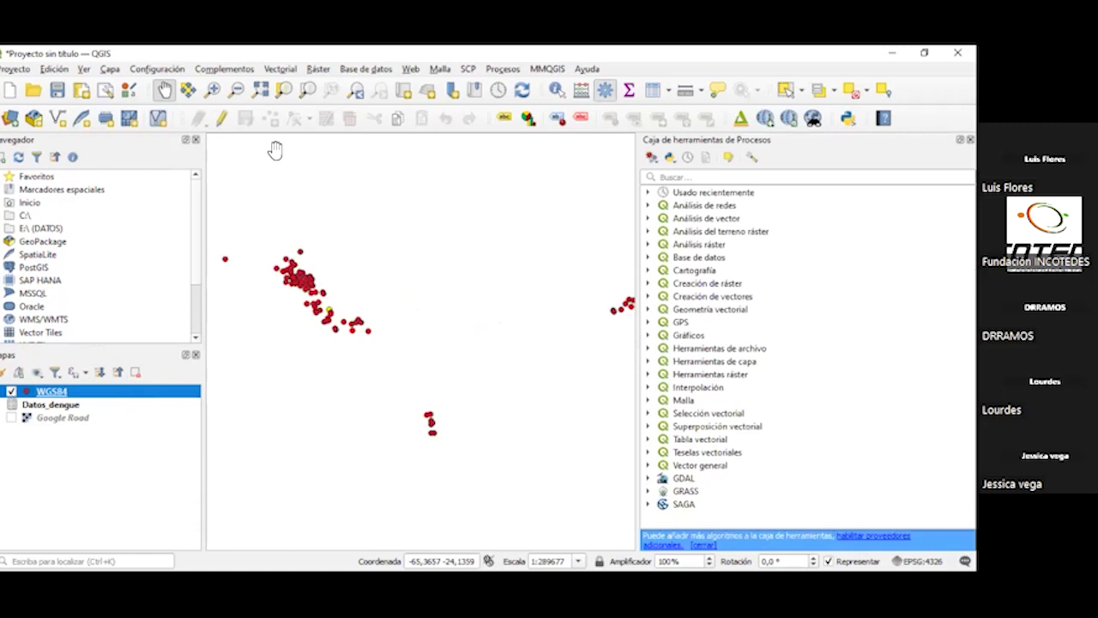
{"action": "left_click", "coordinate": [662, 176]}
{"action": "type", "text": "re"}
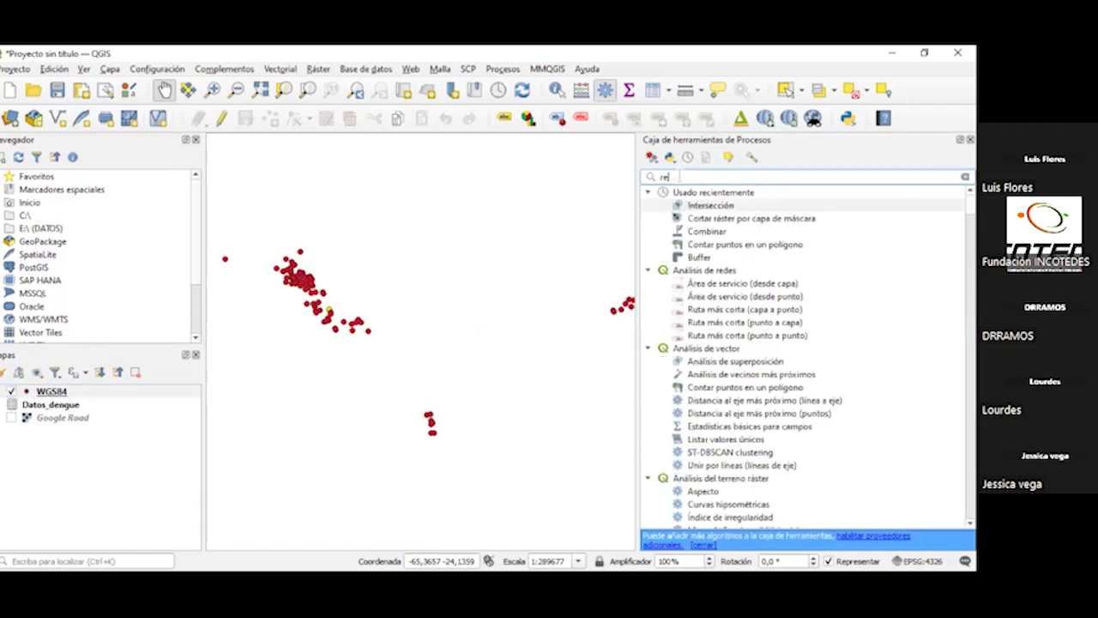
{"action": "type", "text": "pro"}
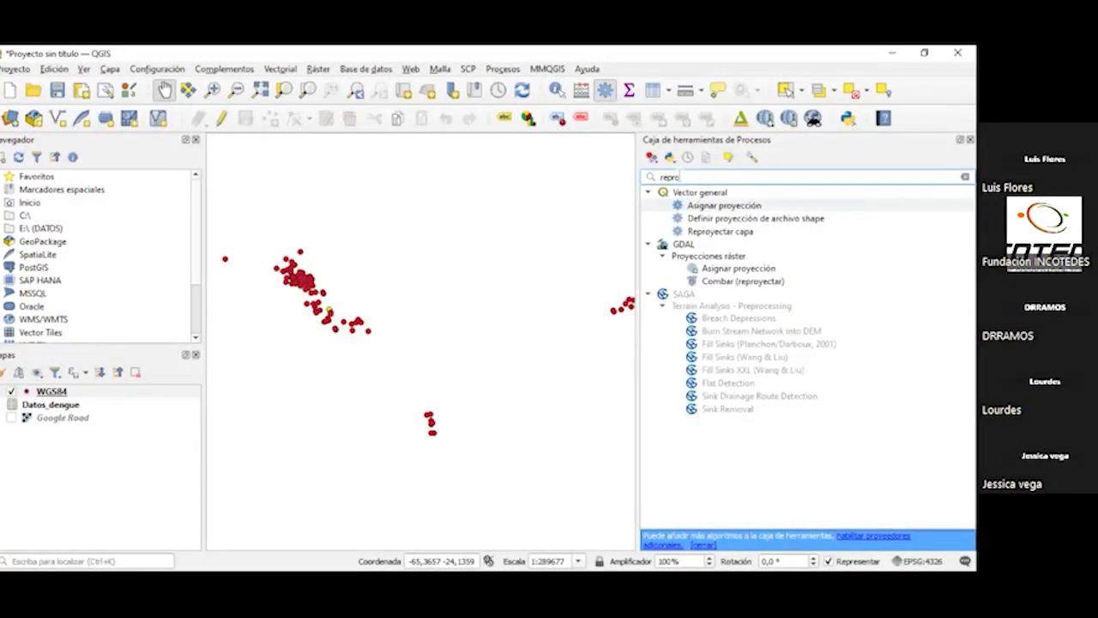
{"action": "left_click", "coordinate": [715, 233]}
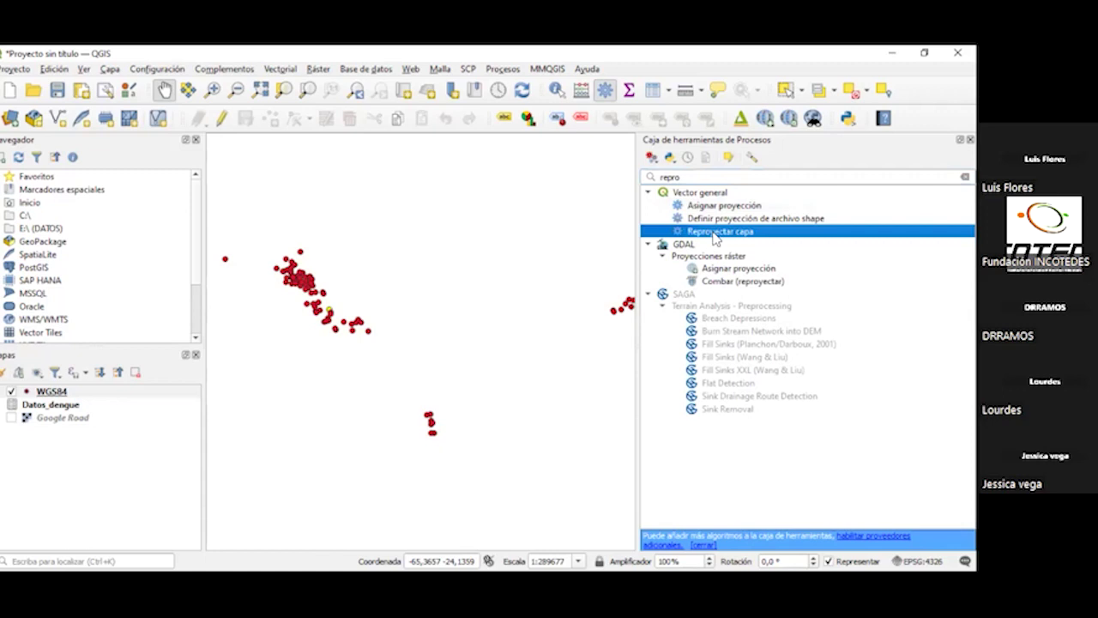
{"action": "double_click", "coordinate": [715, 233]}
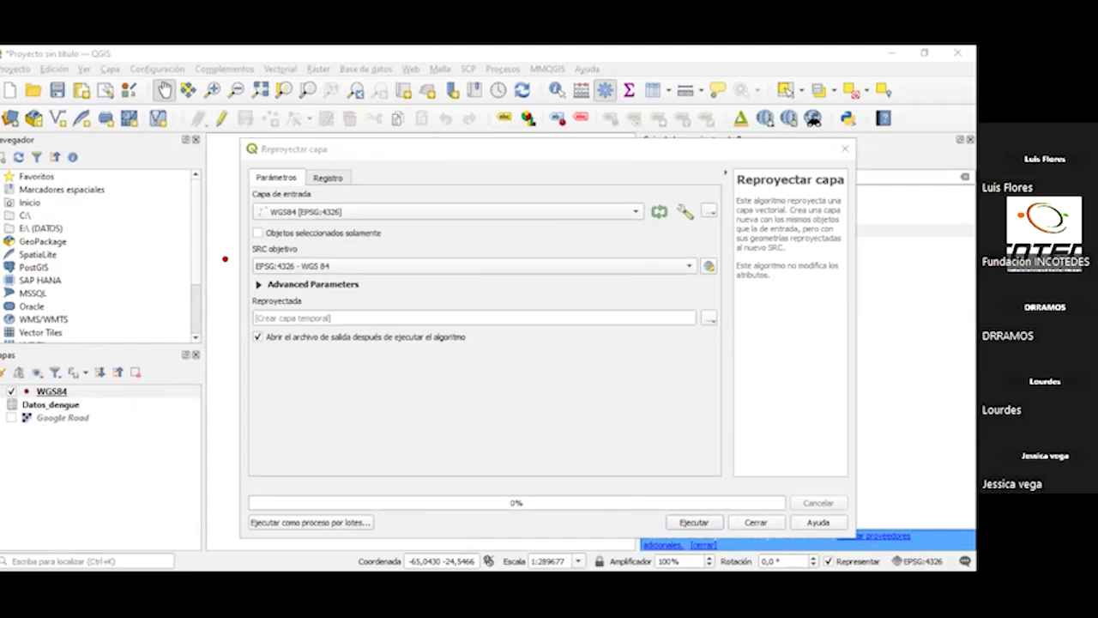
Filter the target coordinate reference systems by "POSGAR 2007" and look through the available Argentina zones.
{"action": "left_click", "coordinate": [511, 354]}
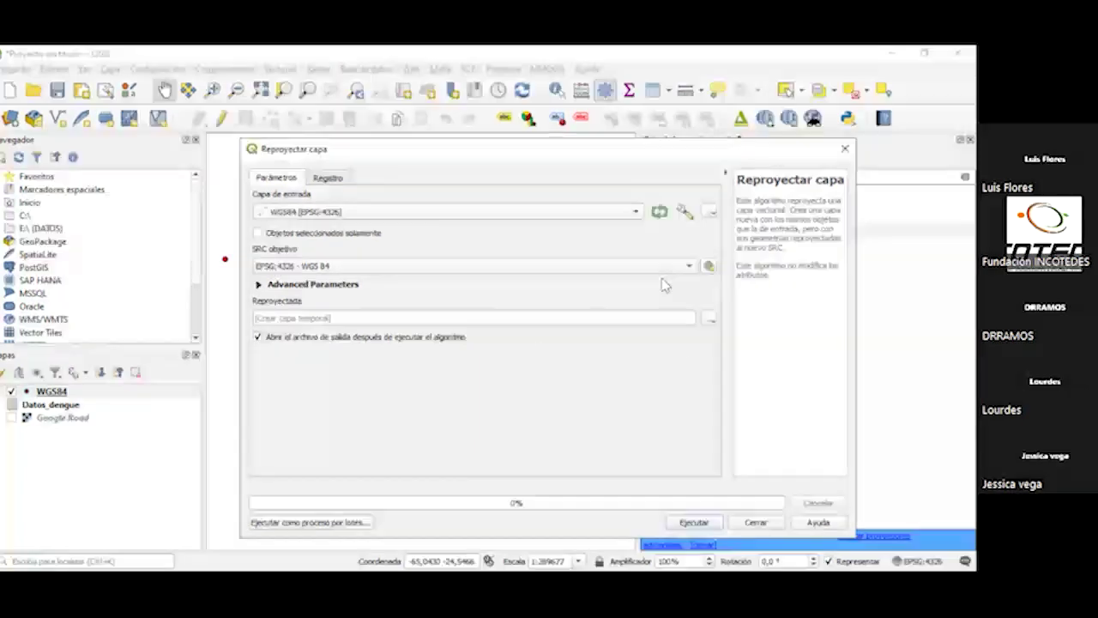
{"action": "left_click", "coordinate": [708, 267]}
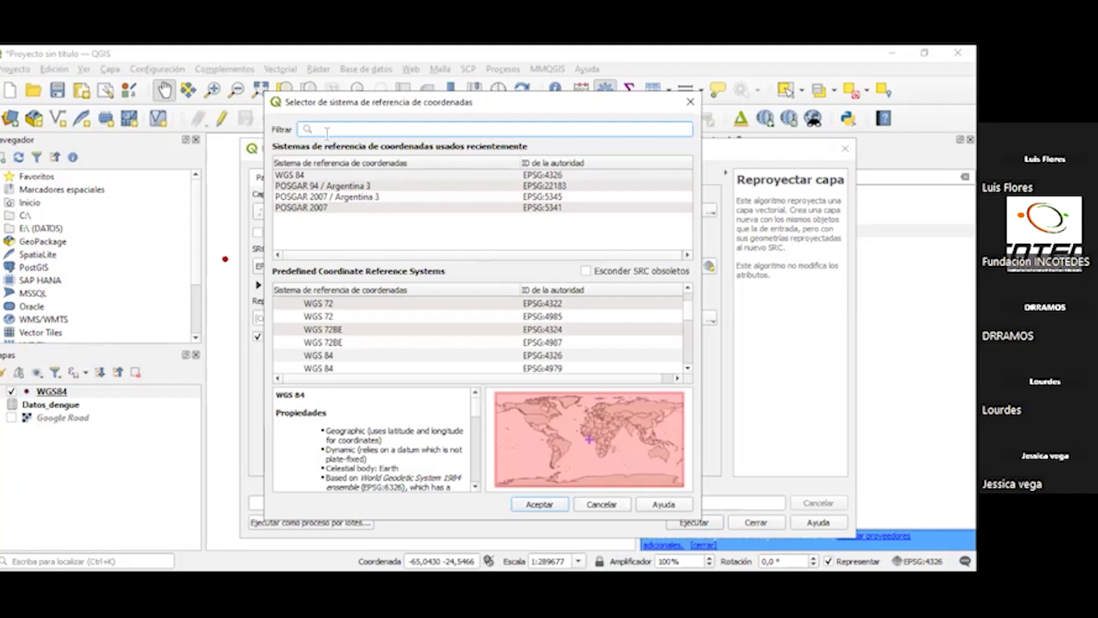
{"action": "type", "text": "POS"}
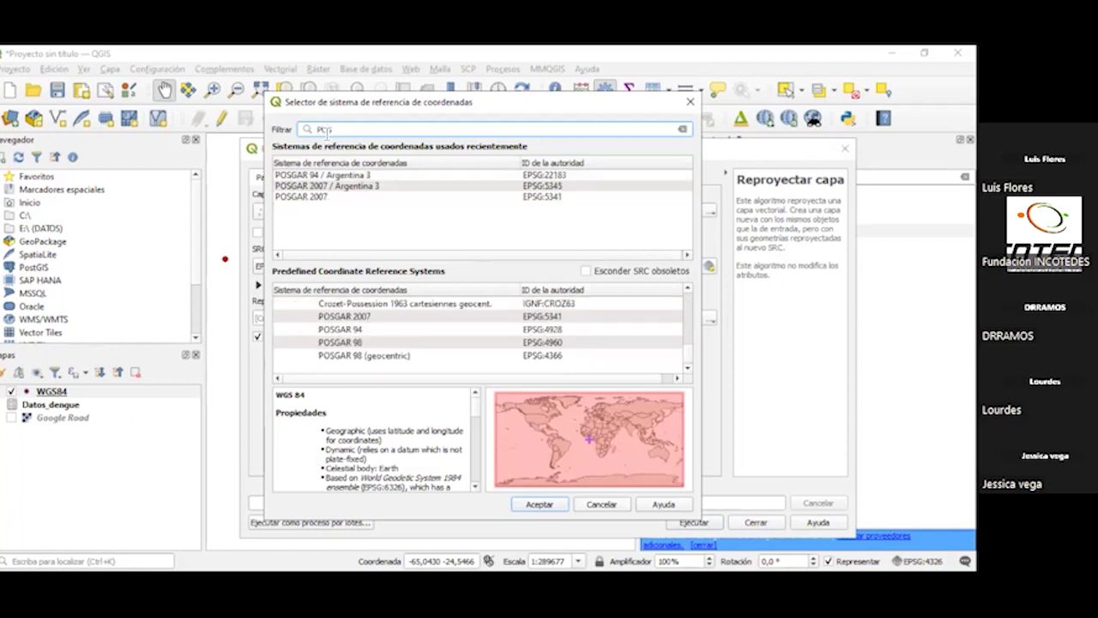
{"action": "type", "text": "GAR 2007"}
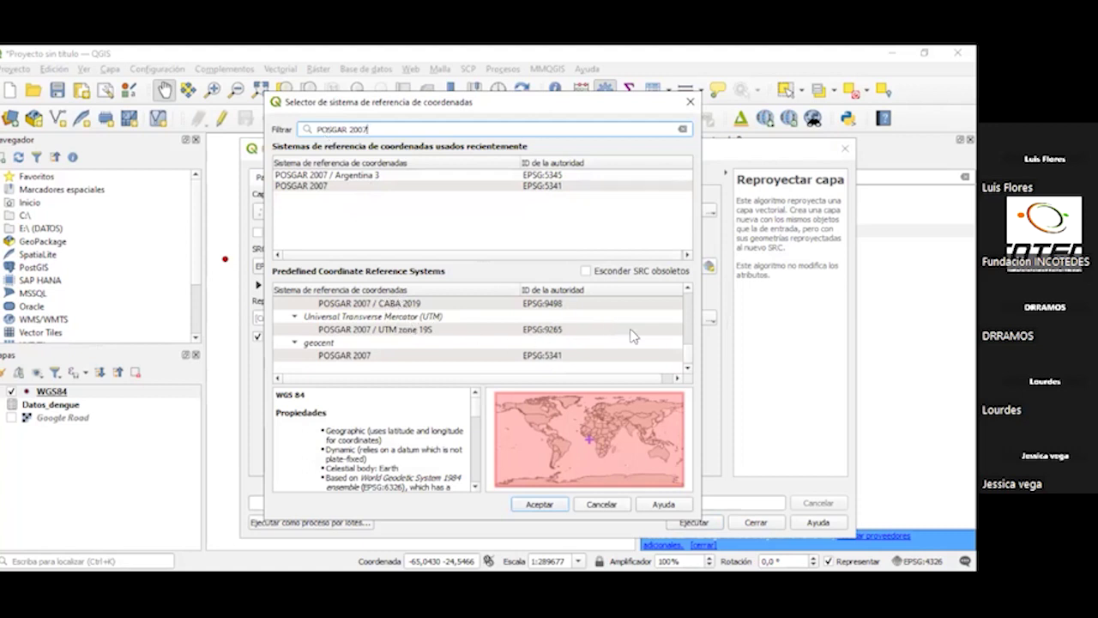
{"action": "left_click", "coordinate": [686, 291]}
{"action": "left_click", "coordinate": [686, 290]}
{"action": "left_click", "coordinate": [686, 291]}
{"action": "left_click", "coordinate": [686, 290]}
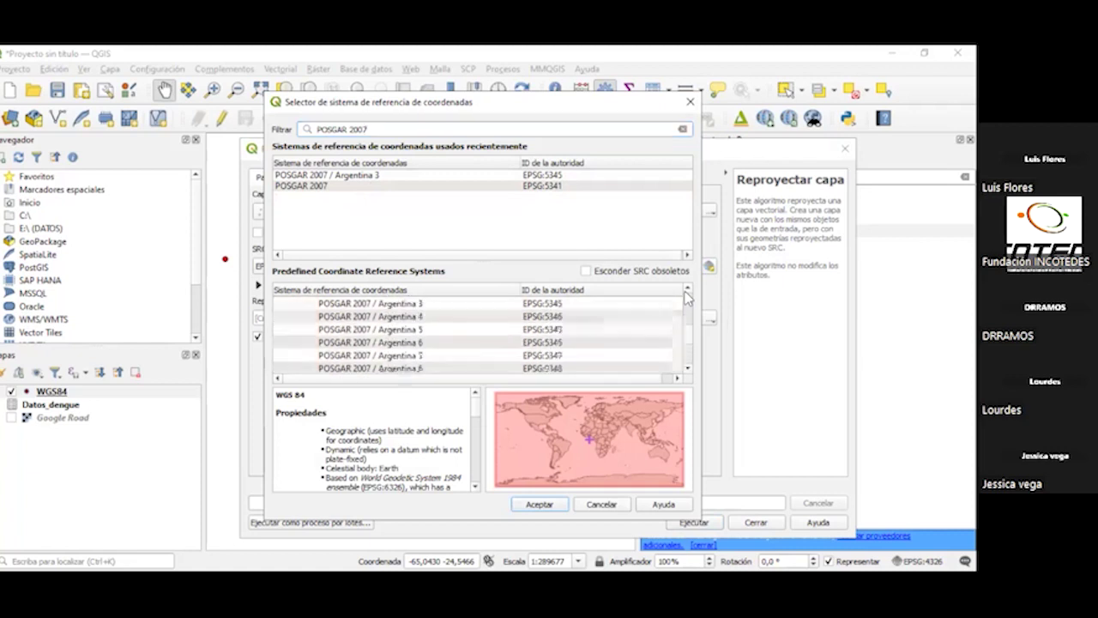
{"action": "left_click", "coordinate": [686, 290]}
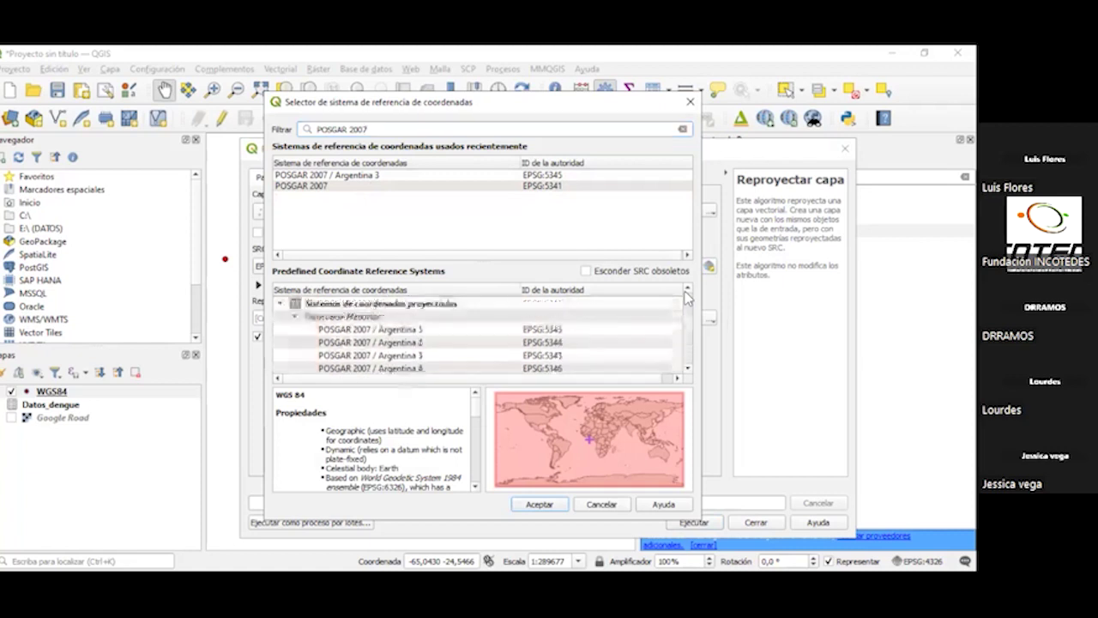
{"action": "left_click", "coordinate": [688, 368]}
{"action": "left_click", "coordinate": [687, 368]}
{"action": "left_click", "coordinate": [687, 368]}
{"action": "left_click", "coordinate": [687, 368]}
{"action": "left_click", "coordinate": [687, 368]}
{"action": "left_click", "coordinate": [687, 368]}
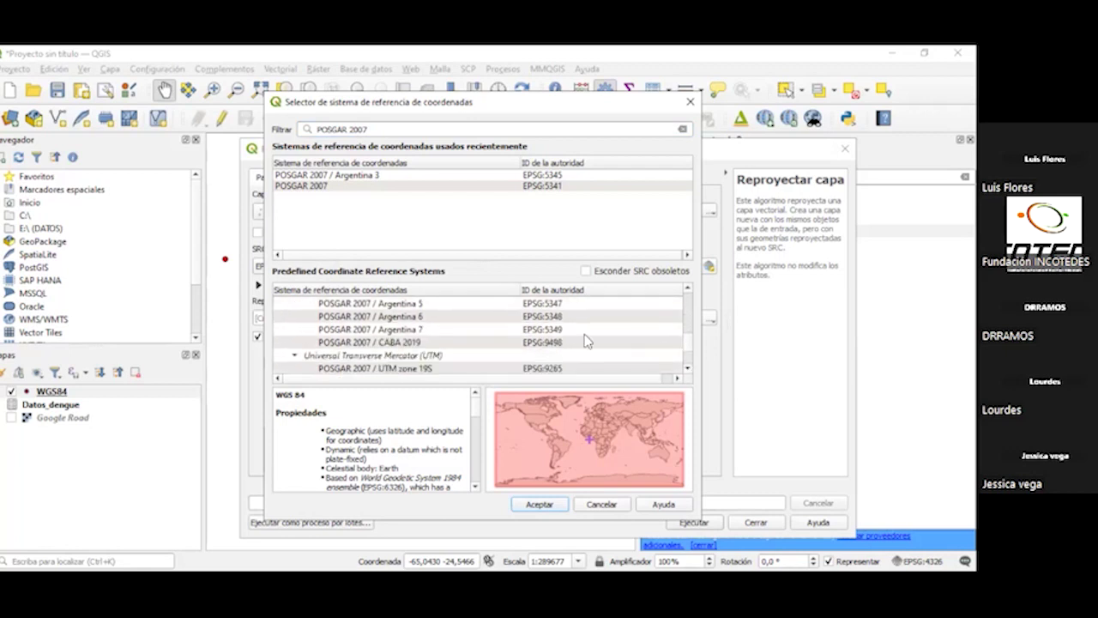
Compare POSGAR 2007 with its Argentina 3 zone and set the target CRS to POSGAR 2007 / Argentina 3 (EPSG:5345).
{"action": "left_click", "coordinate": [328, 177]}
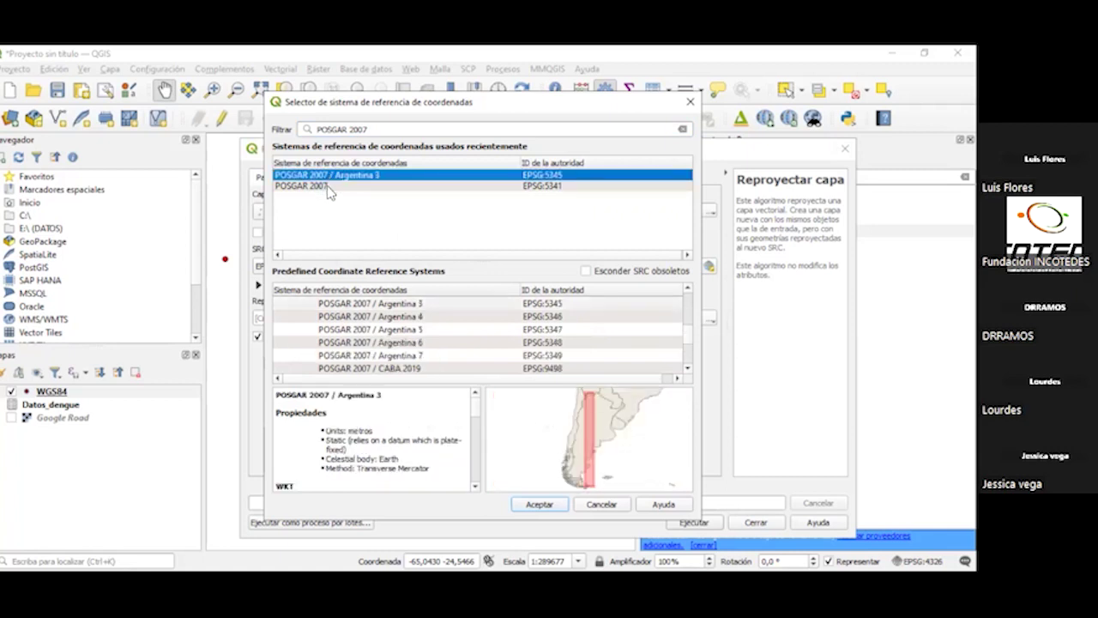
{"action": "left_click", "coordinate": [329, 186]}
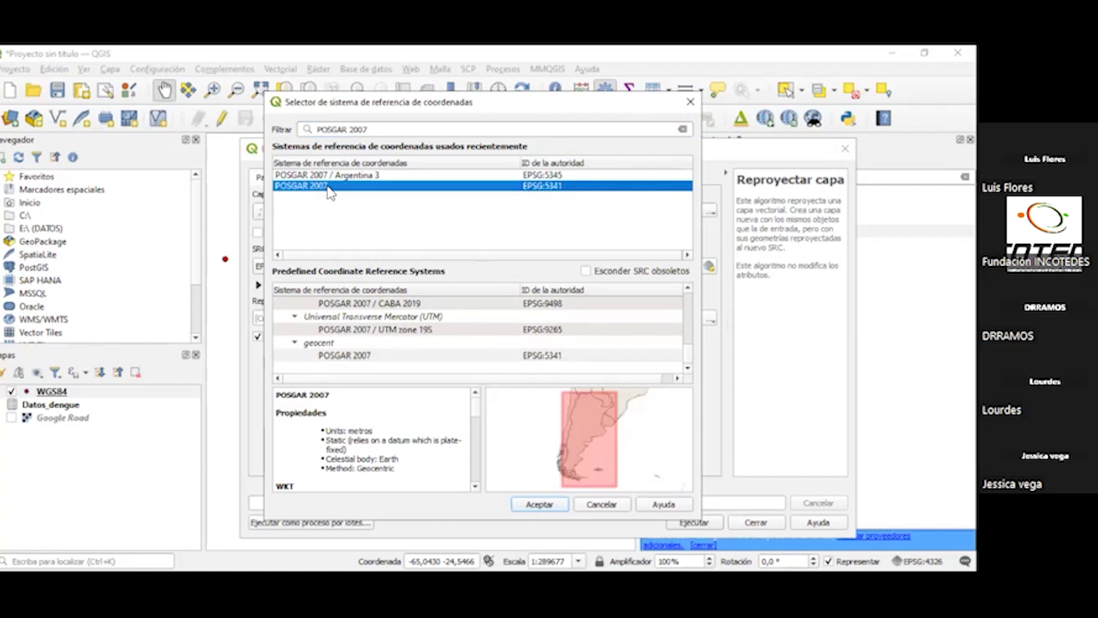
{"action": "left_click", "coordinate": [357, 176]}
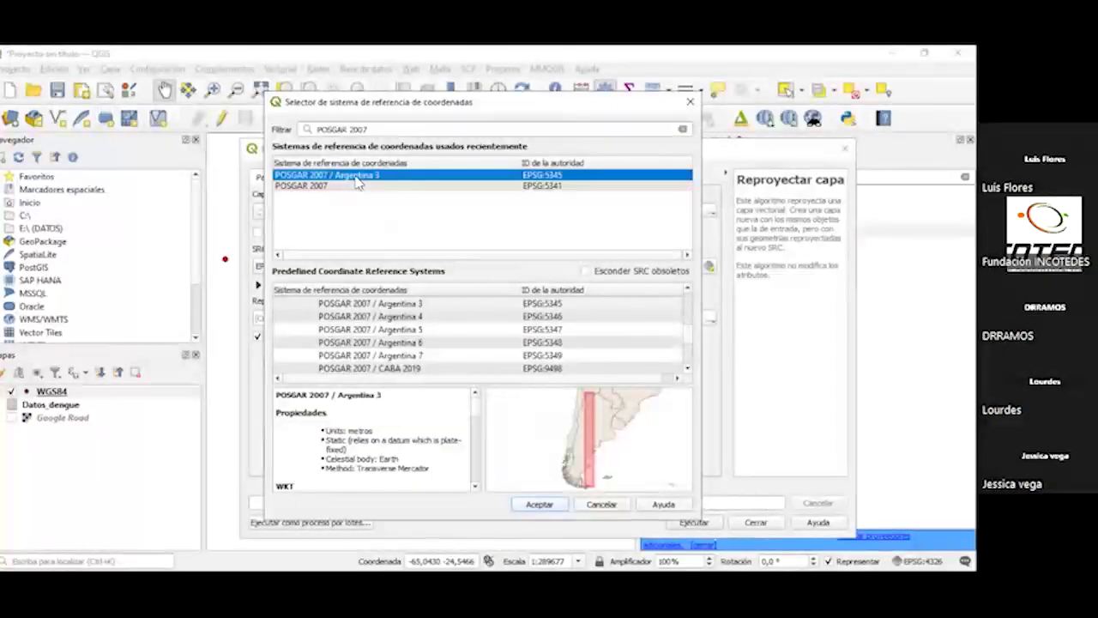
{"action": "left_click", "coordinate": [539, 504]}
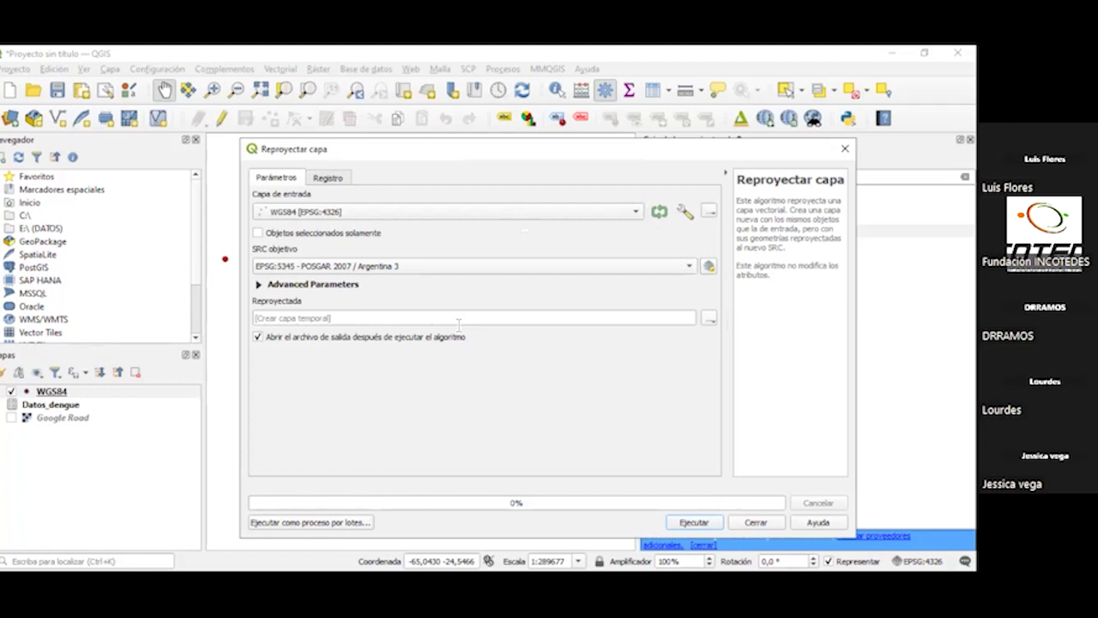
Recheck the POSGAR options, keep EPSG:5345 as target CRS and run the reprojection to a temporary layer, closing the tool and toolbox.
{"action": "left_click", "coordinate": [709, 268]}
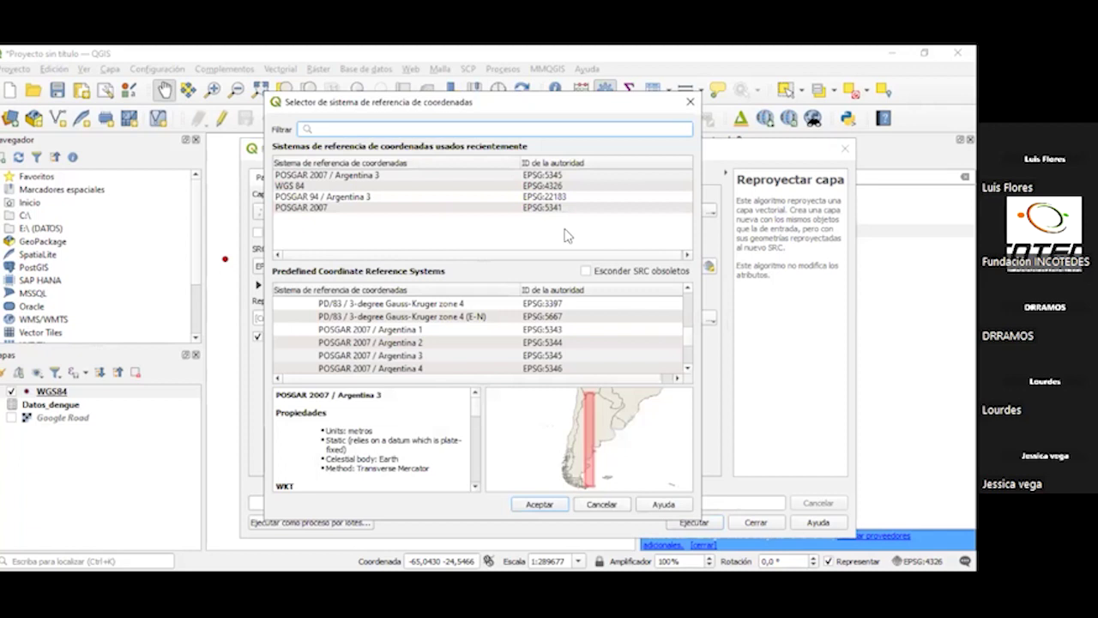
{"action": "left_click", "coordinate": [534, 208]}
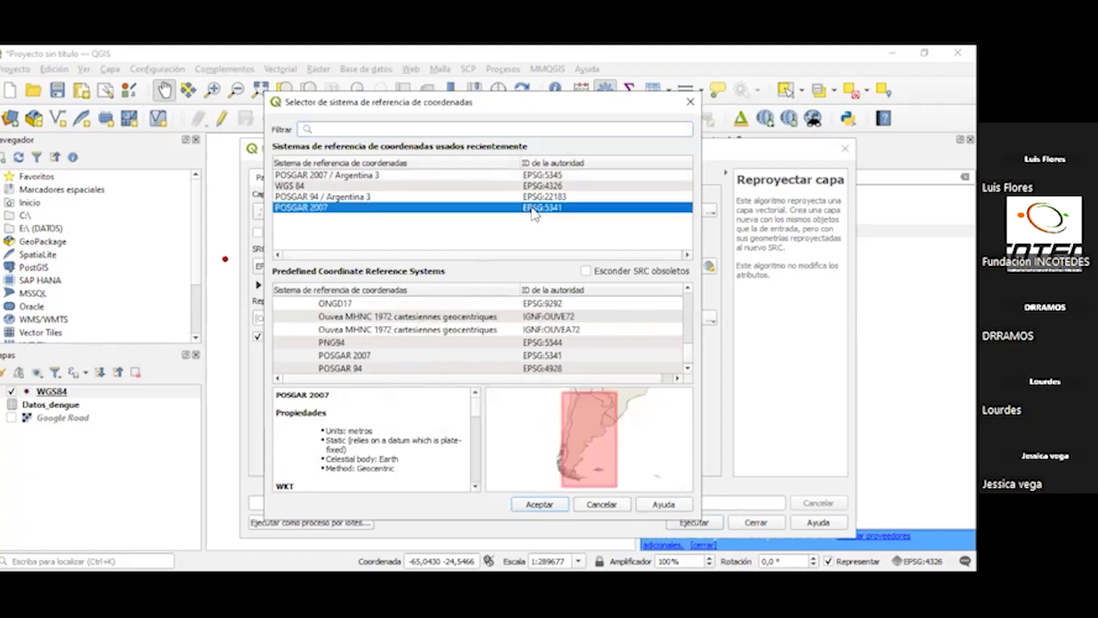
{"action": "left_click", "coordinate": [553, 505]}
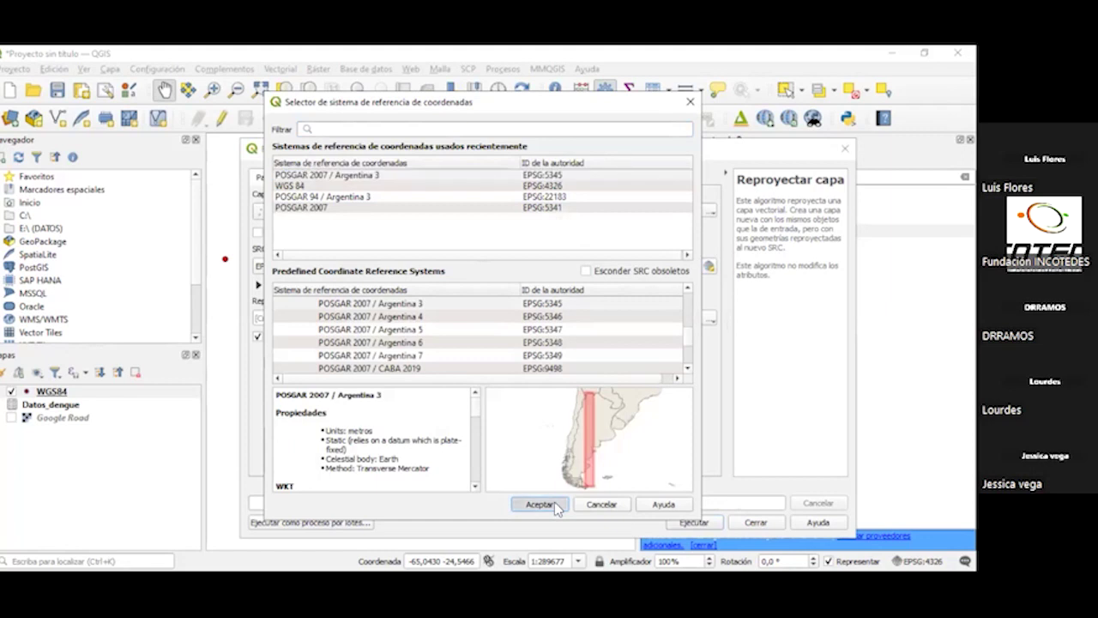
{"action": "left_click", "coordinate": [675, 525]}
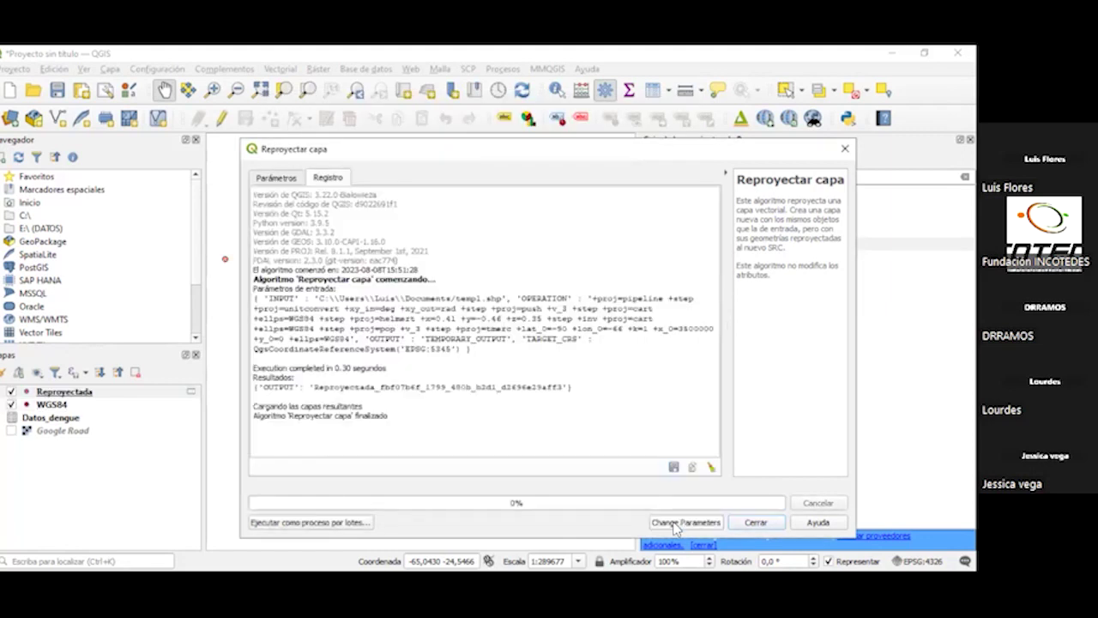
{"action": "left_click", "coordinate": [754, 523]}
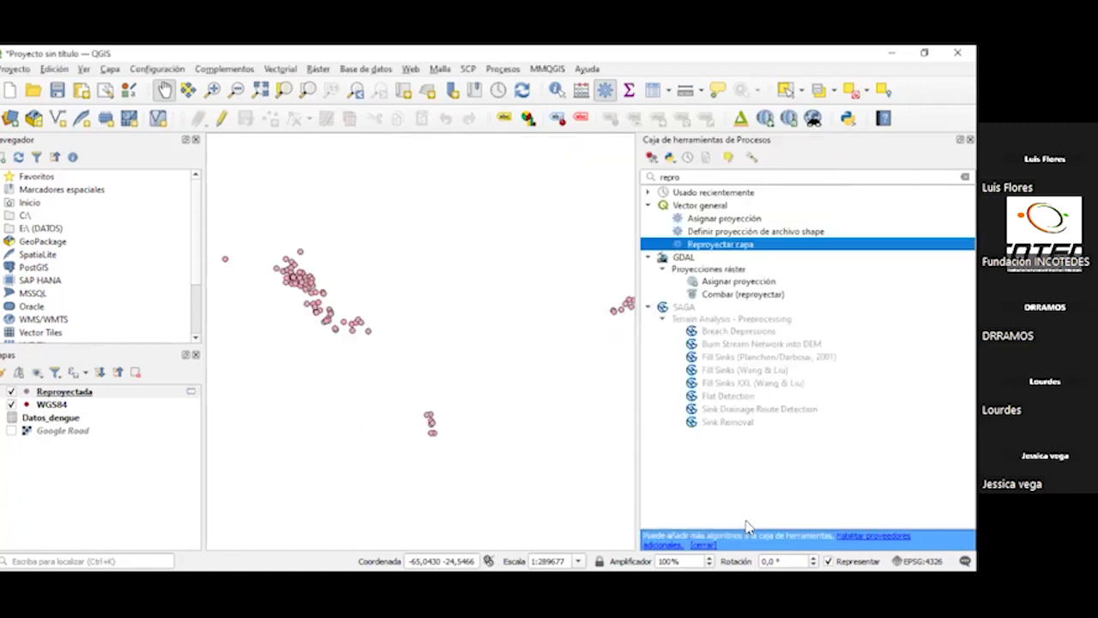
{"action": "left_click", "coordinate": [969, 139]}
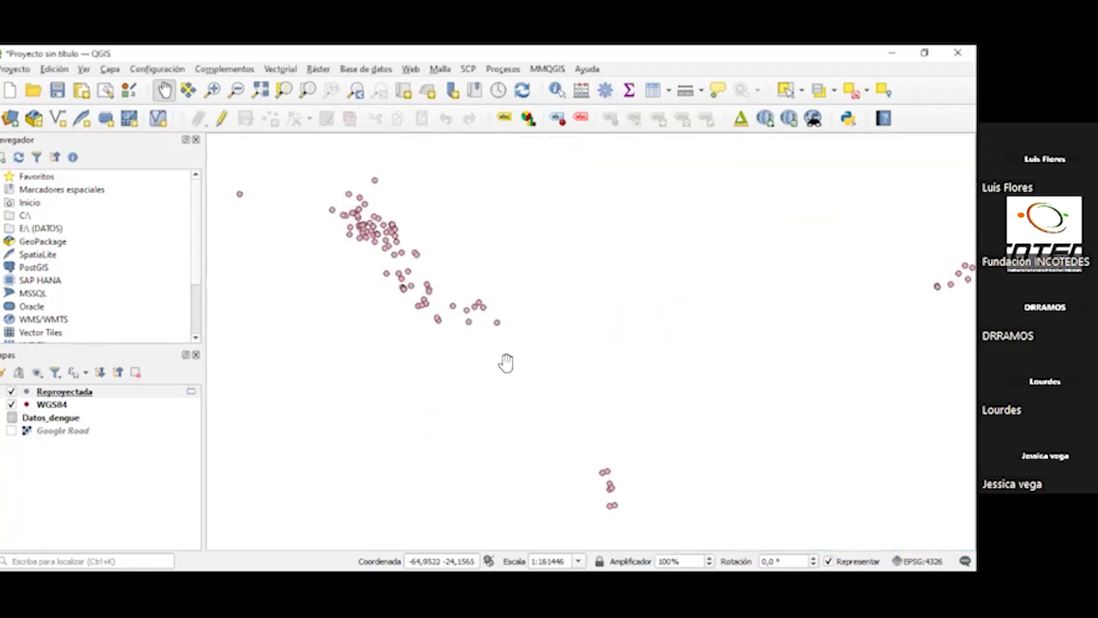
Hide the WGS84 layer and check the Reproyectada layer's coordinate system in its properties, accepting the 0.5 m accuracy transformation to WGS 84.
{"action": "left_click", "coordinate": [11, 405]}
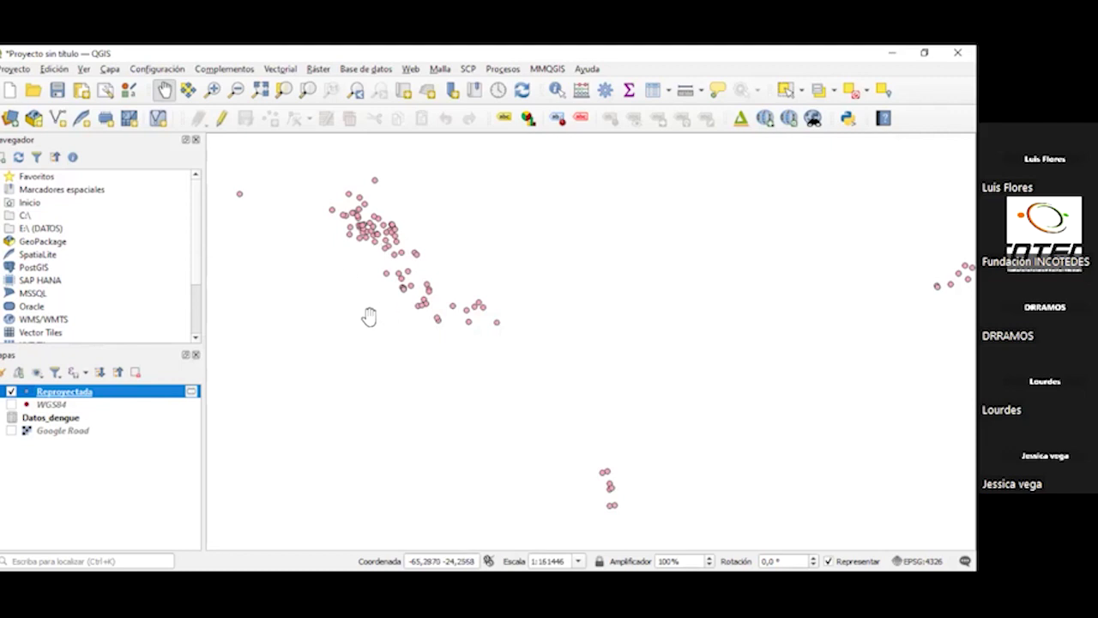
{"action": "right_click", "coordinate": [83, 397]}
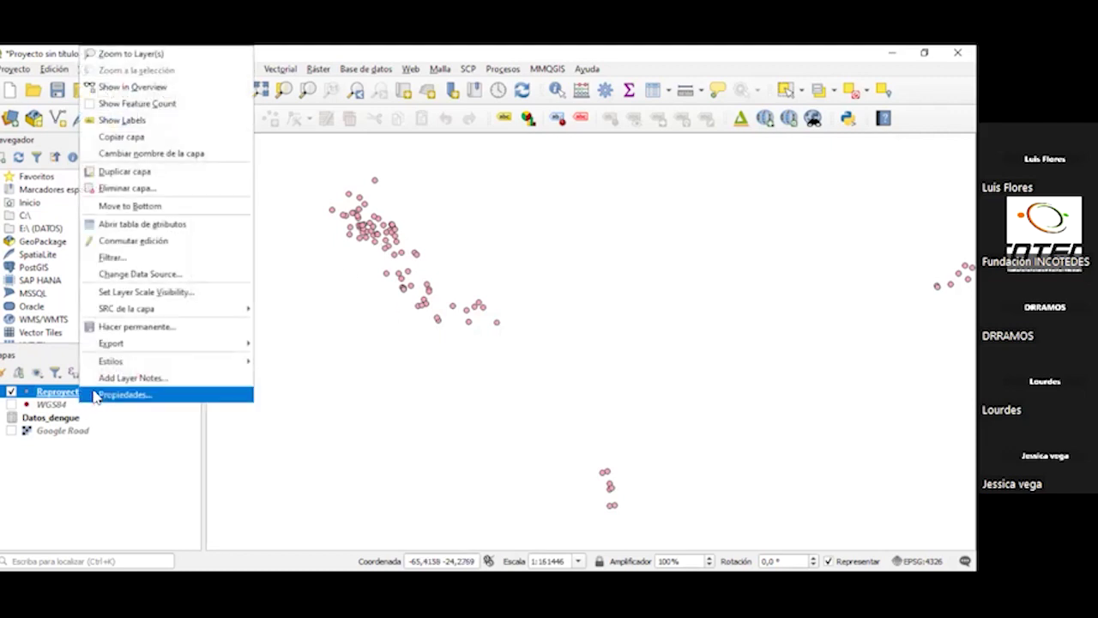
{"action": "left_click", "coordinate": [97, 397]}
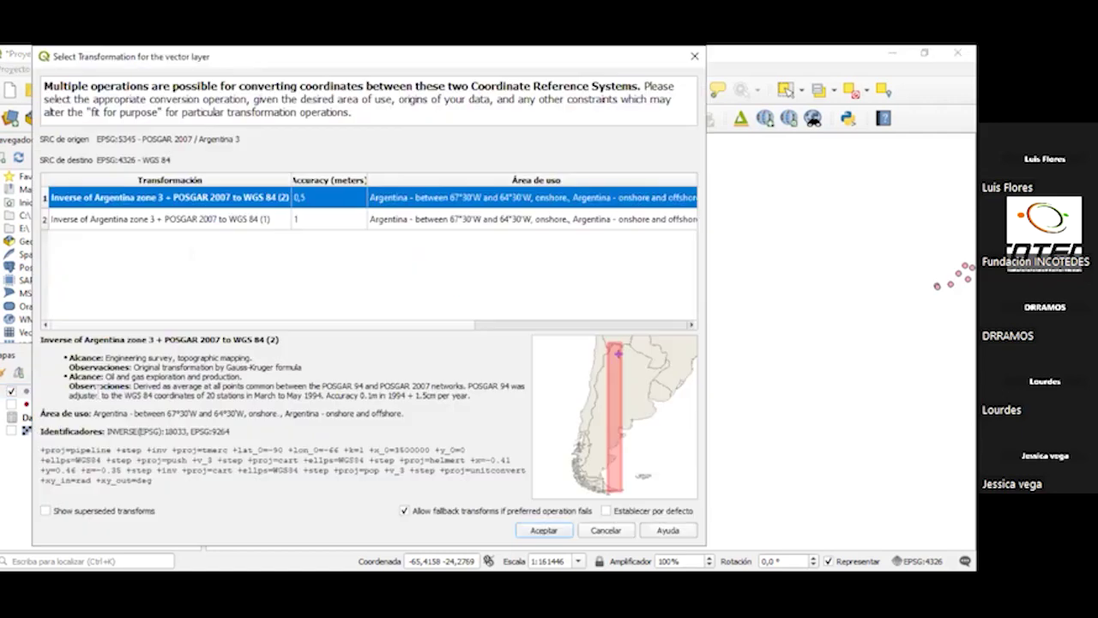
{"action": "left_click", "coordinate": [543, 530]}
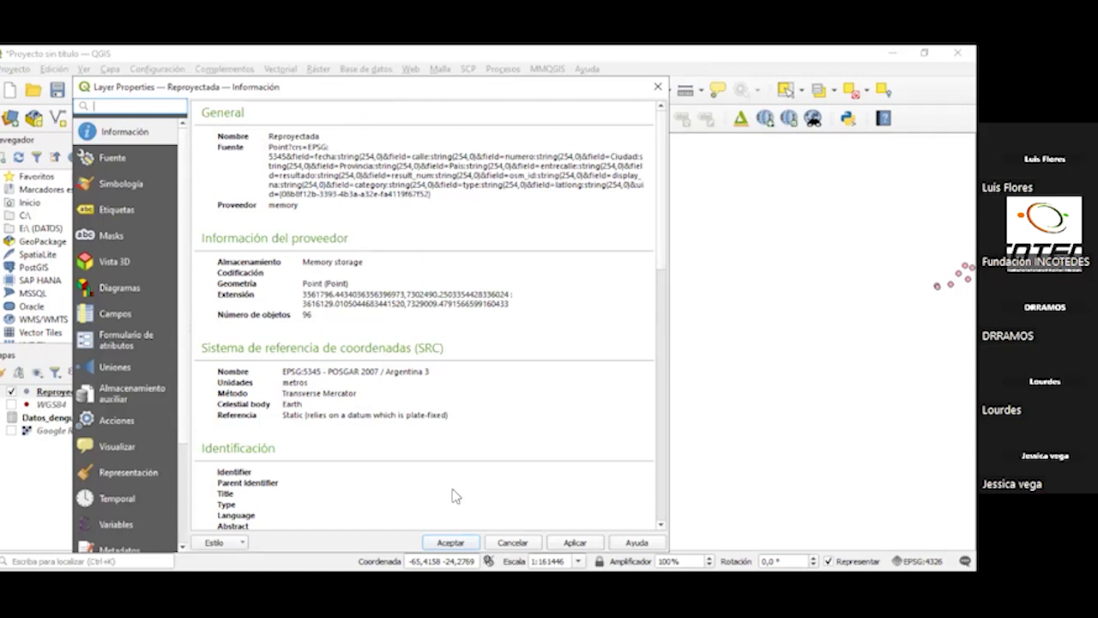
{"action": "left_click", "coordinate": [457, 543]}
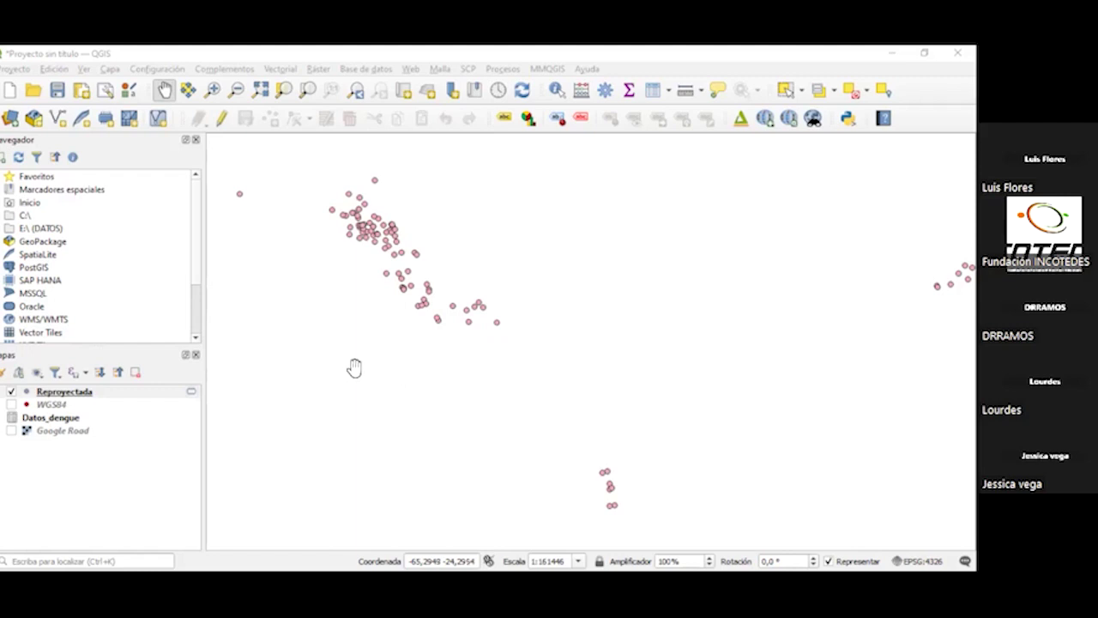
Rename the Reproyectada layer as POSGAR 2007.
{"action": "left_click", "coordinate": [82, 395]}
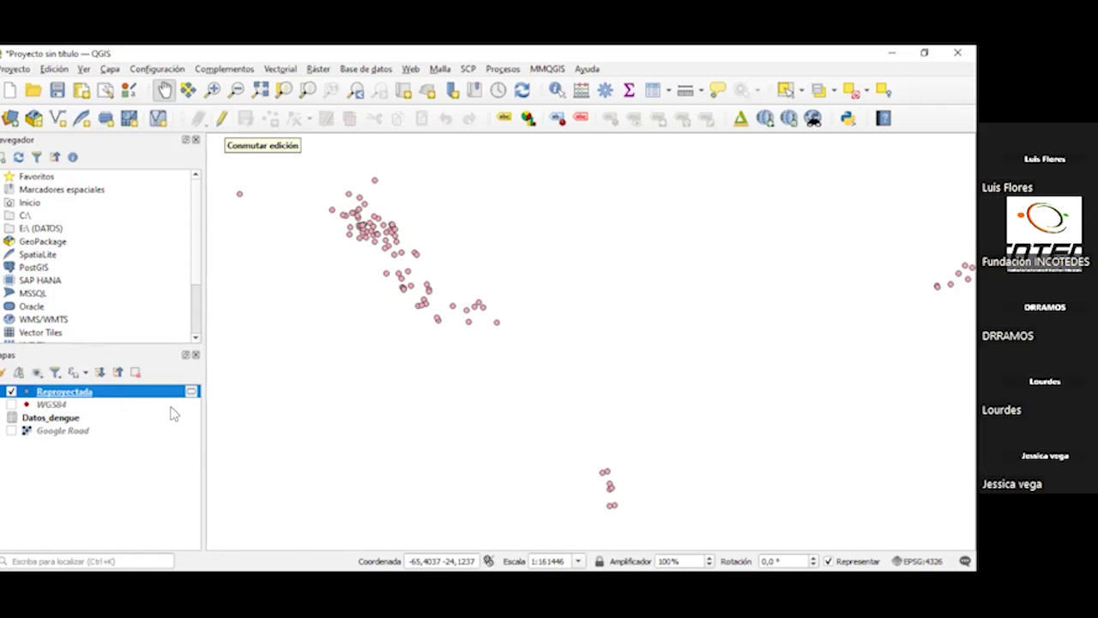
{"action": "right_click", "coordinate": [96, 402]}
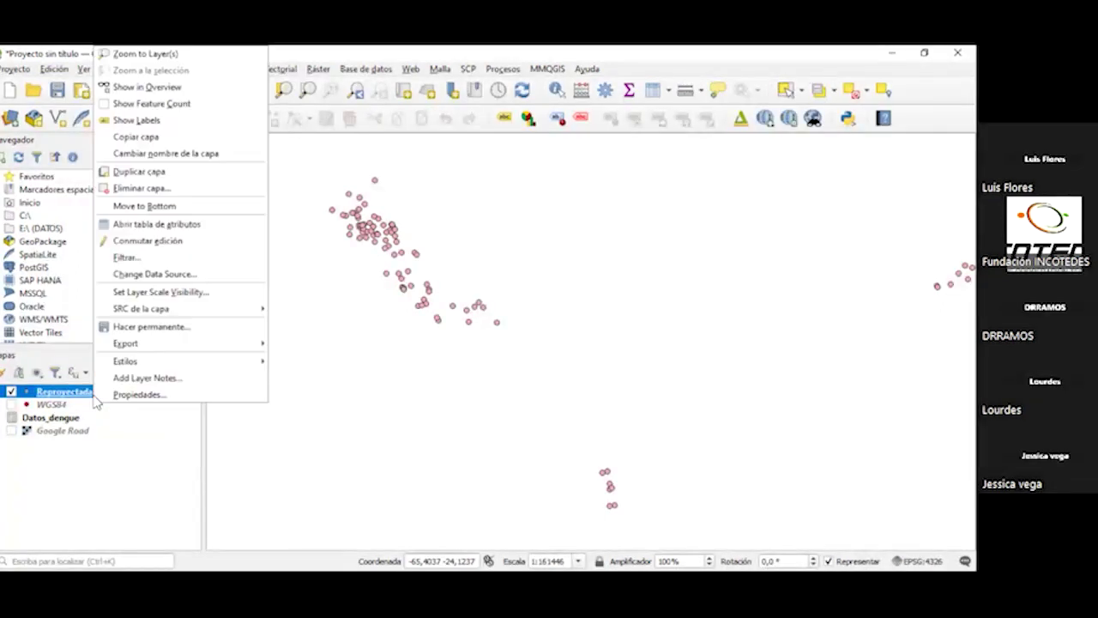
{"action": "left_click", "coordinate": [208, 154]}
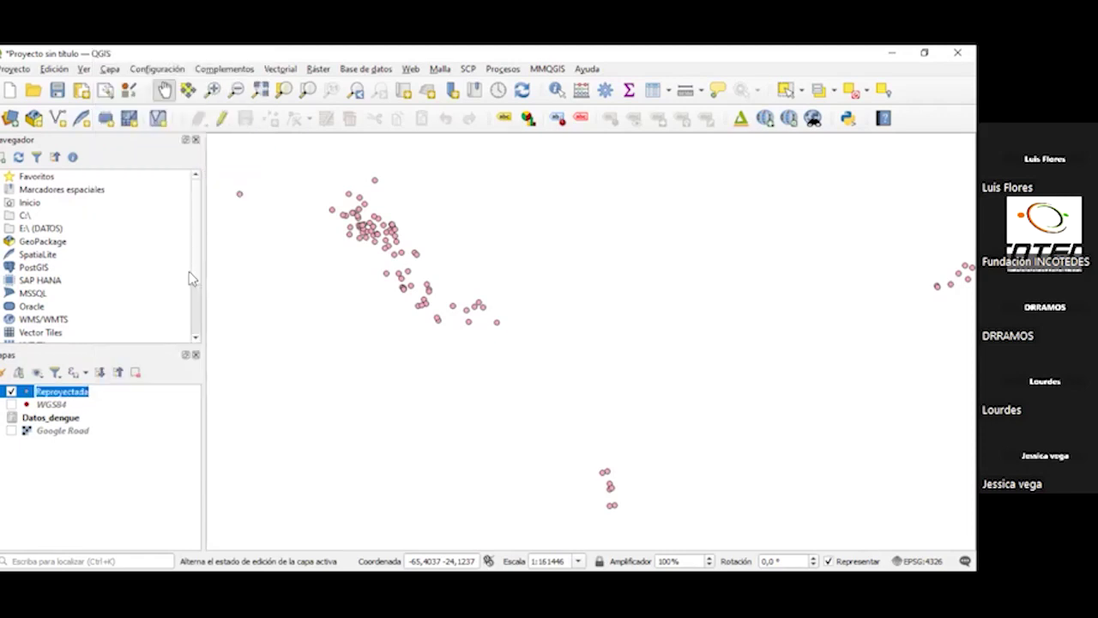
{"action": "type", "text": "POSG"}
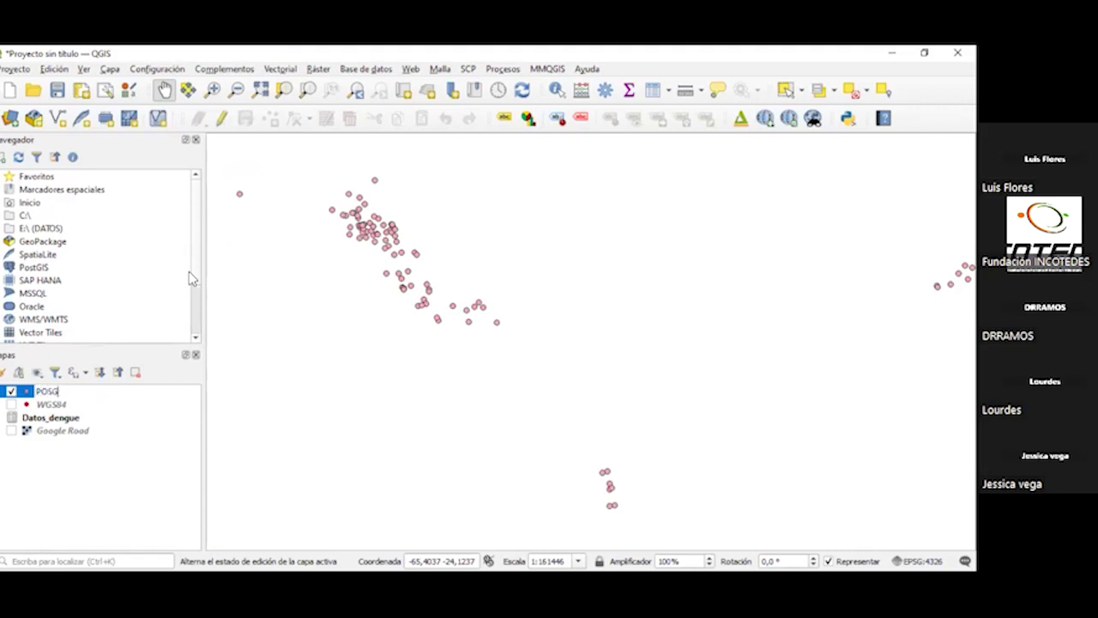
{"action": "type", "text": "AR 2007"}
{"action": "key", "text": "Return"}
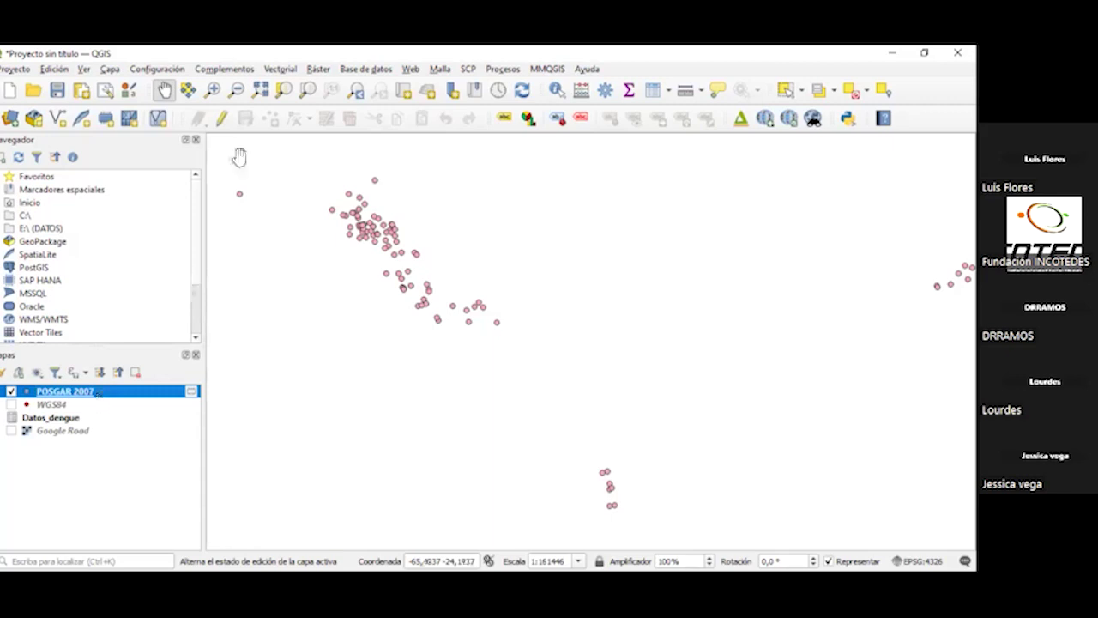
Enable editing on the POSGAR 2007 layer and delete the result_num, osm_id, display_na, category and type fields from its attribute table.
{"action": "left_click", "coordinate": [222, 119]}
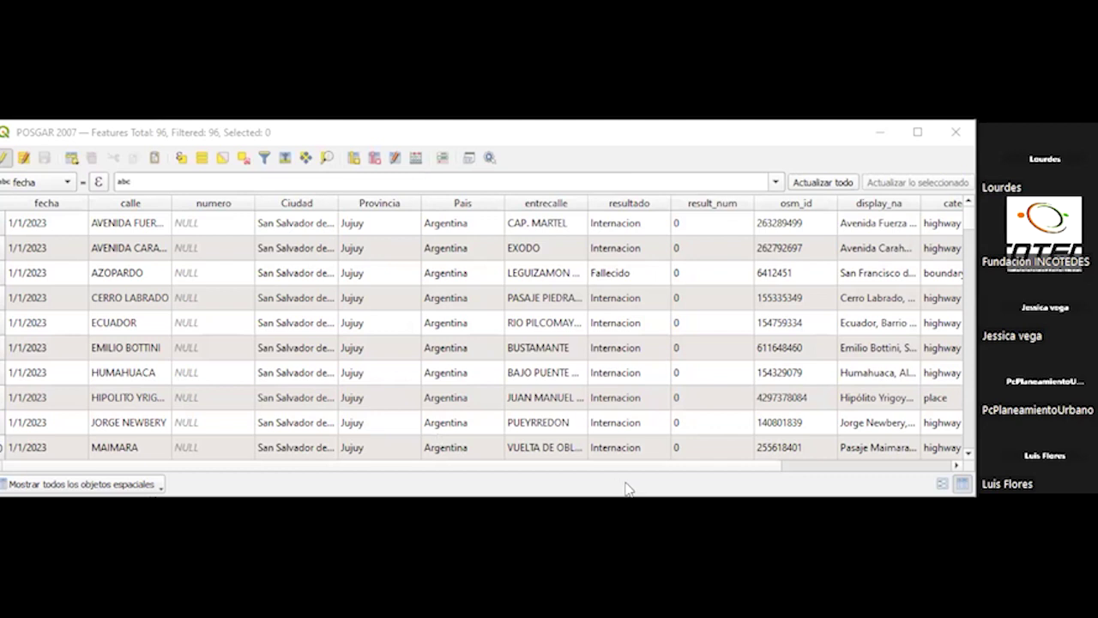
{"action": "left_click_drag", "start_coordinate": [740, 469], "coordinate": [912, 472]}
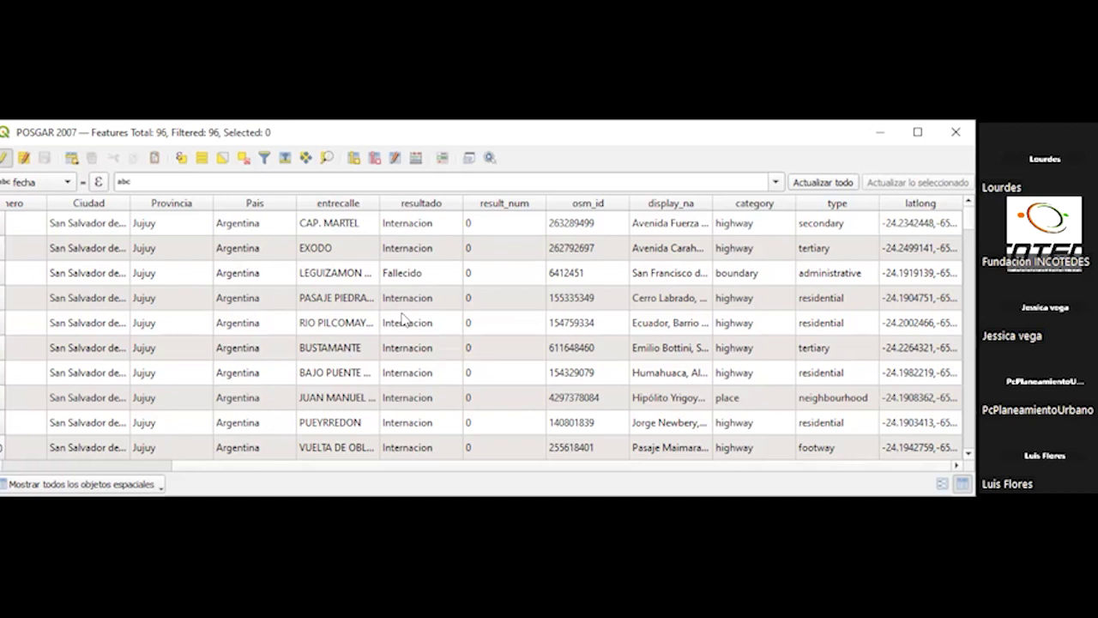
{"action": "left_click", "coordinate": [375, 159]}
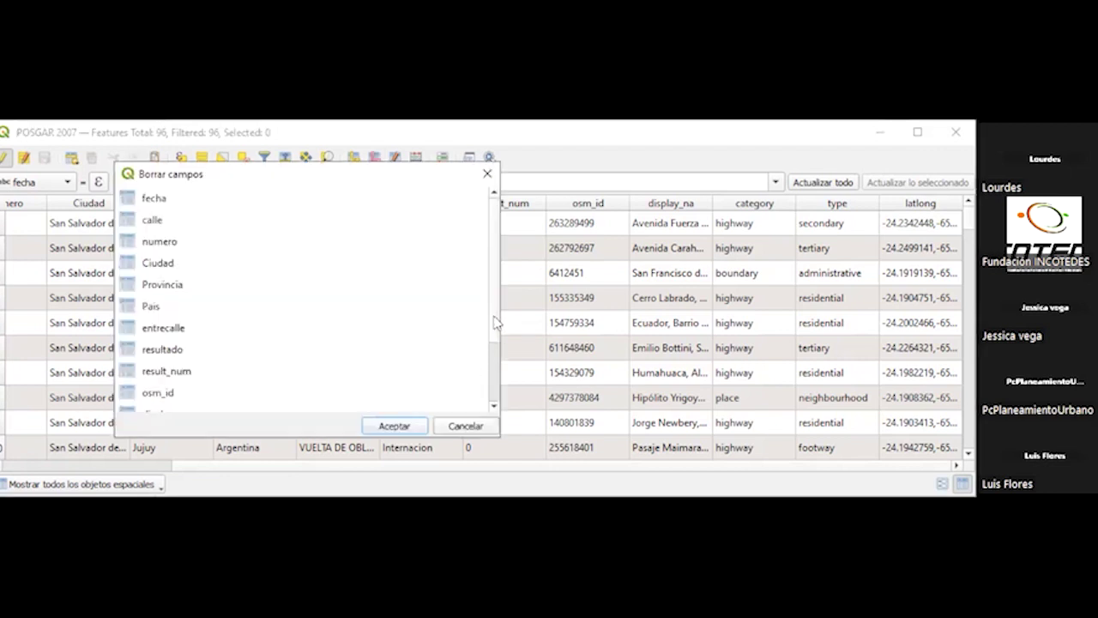
{"action": "left_click_drag", "start_coordinate": [494, 320], "coordinate": [486, 392]}
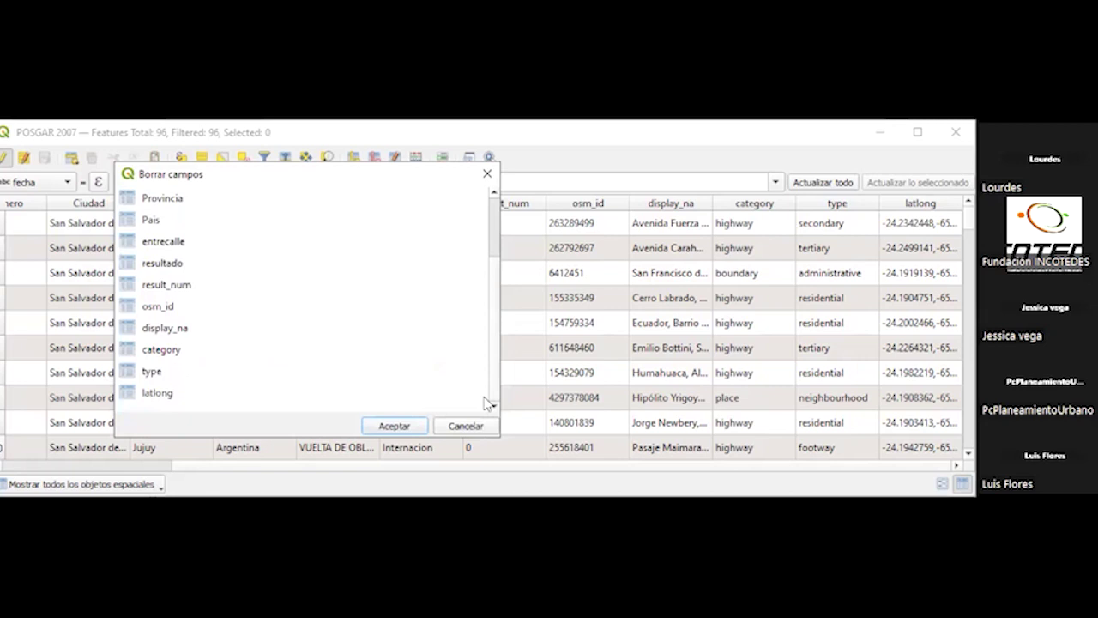
{"action": "left_click", "coordinate": [149, 374]}
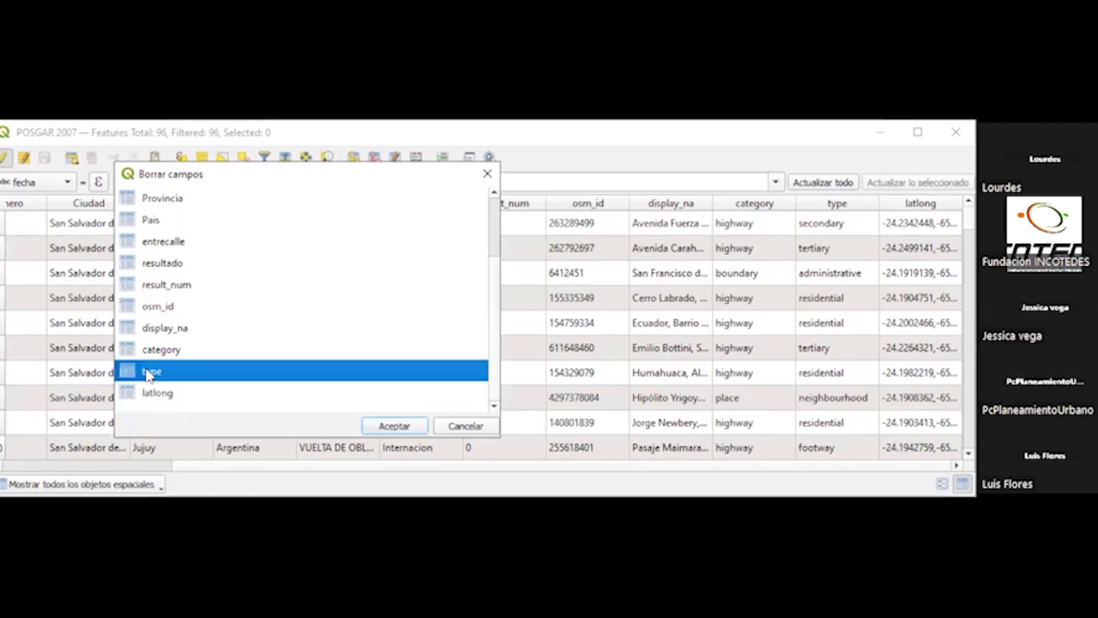
{"action": "left_click", "coordinate": [159, 352], "text": "ctrl"}
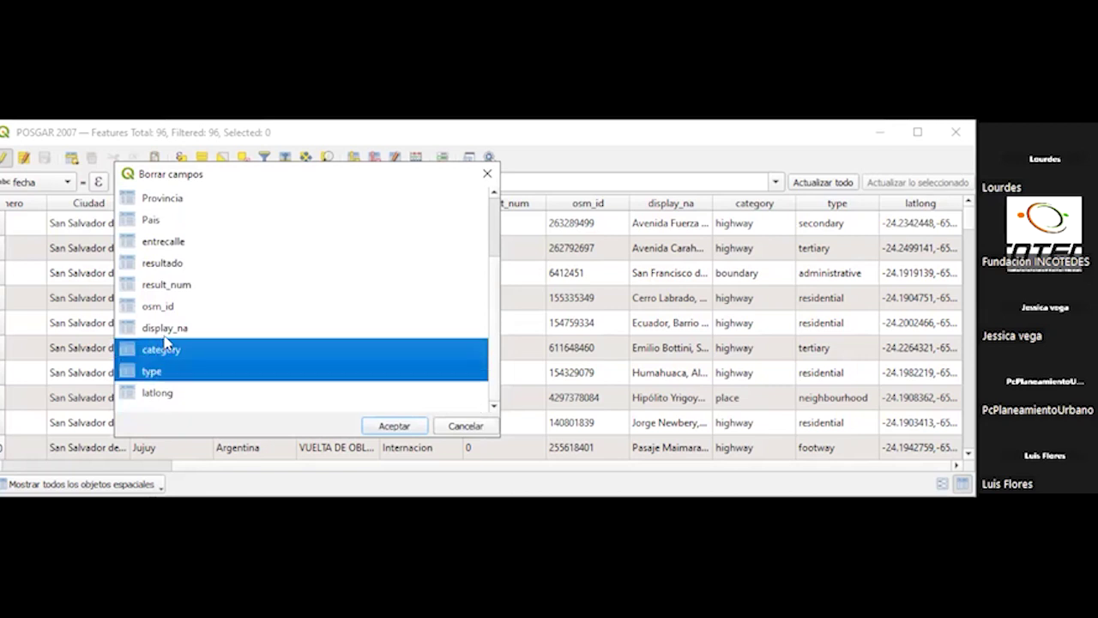
{"action": "left_click", "coordinate": [167, 328], "text": "ctrl"}
{"action": "left_click", "coordinate": [169, 307], "text": "ctrl"}
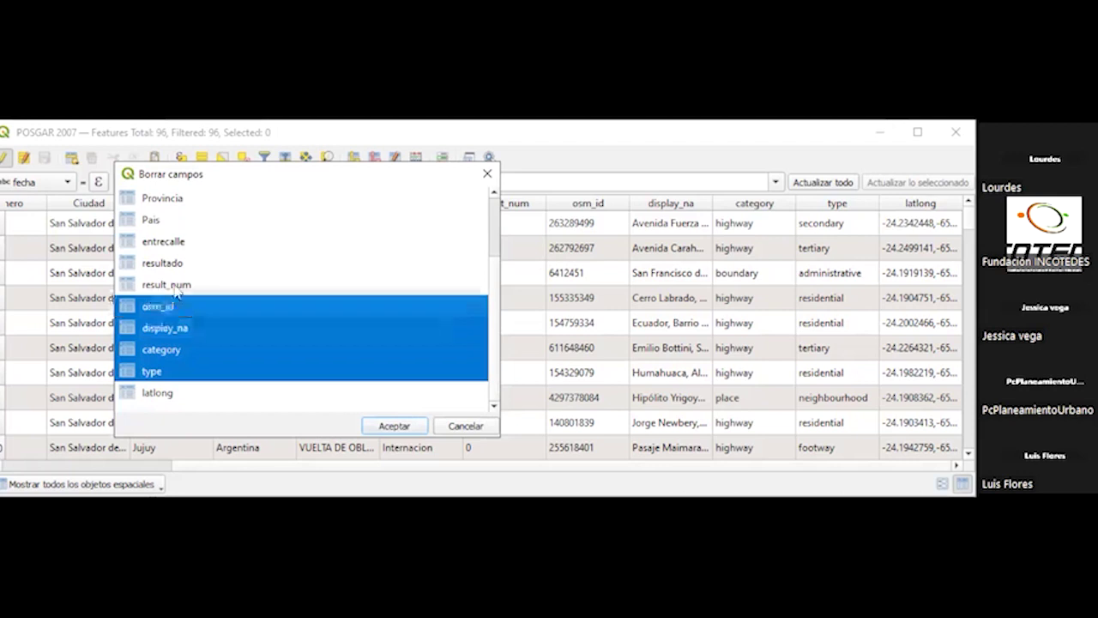
{"action": "left_click", "coordinate": [168, 286], "text": "ctrl"}
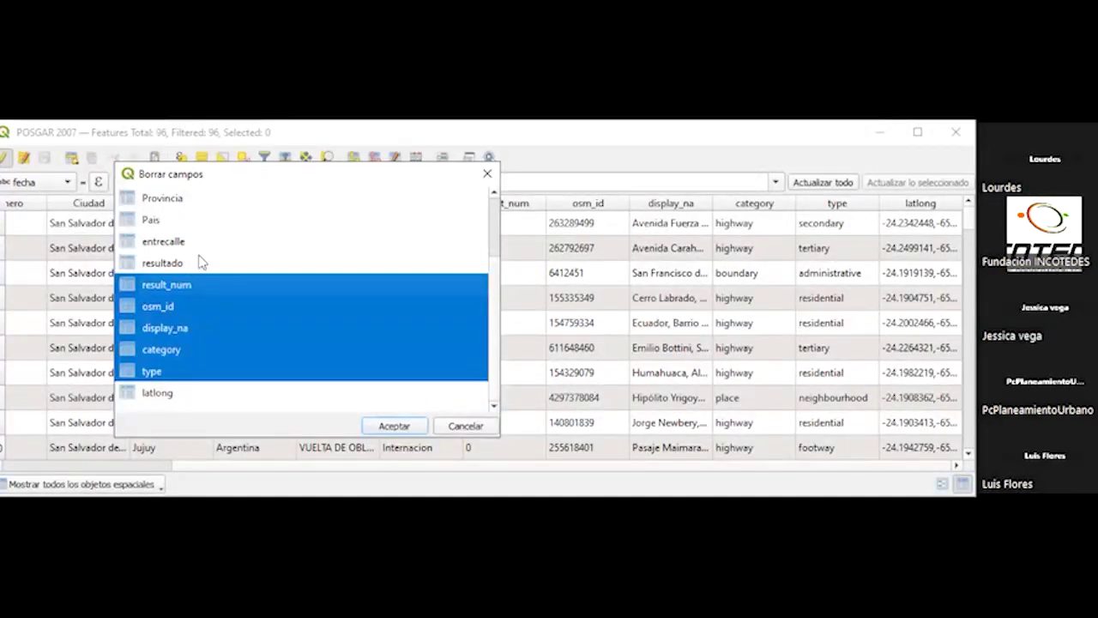
{"action": "left_click", "coordinate": [375, 426]}
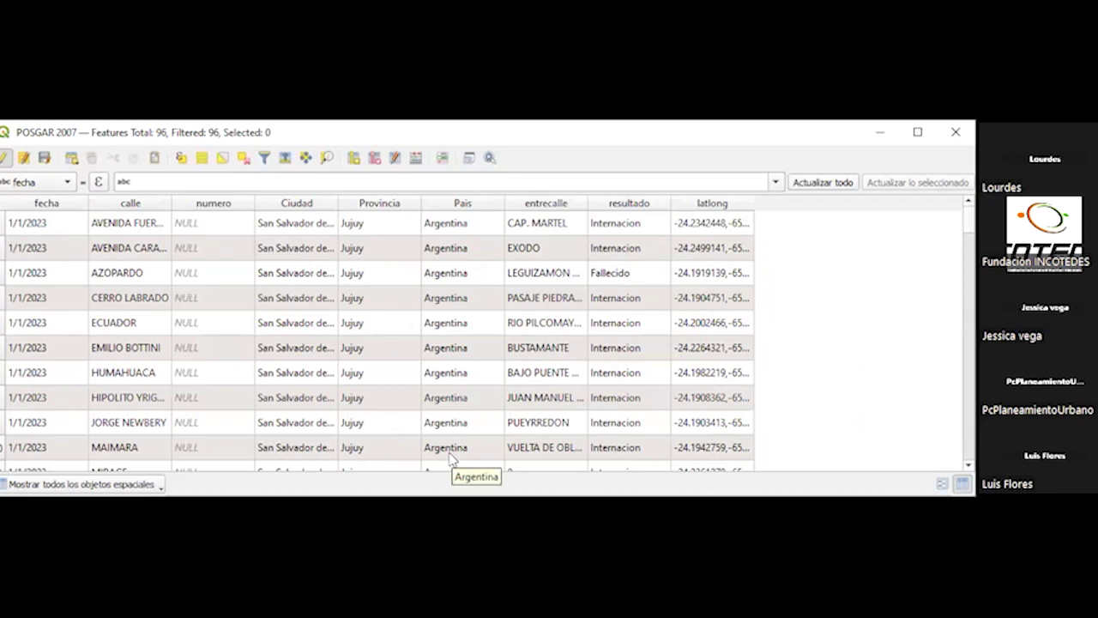
Add a field named X of type Número decimal (real) with length 10 and precision 3.
{"action": "left_click", "coordinate": [352, 158]}
{"action": "type", "text": "X"}
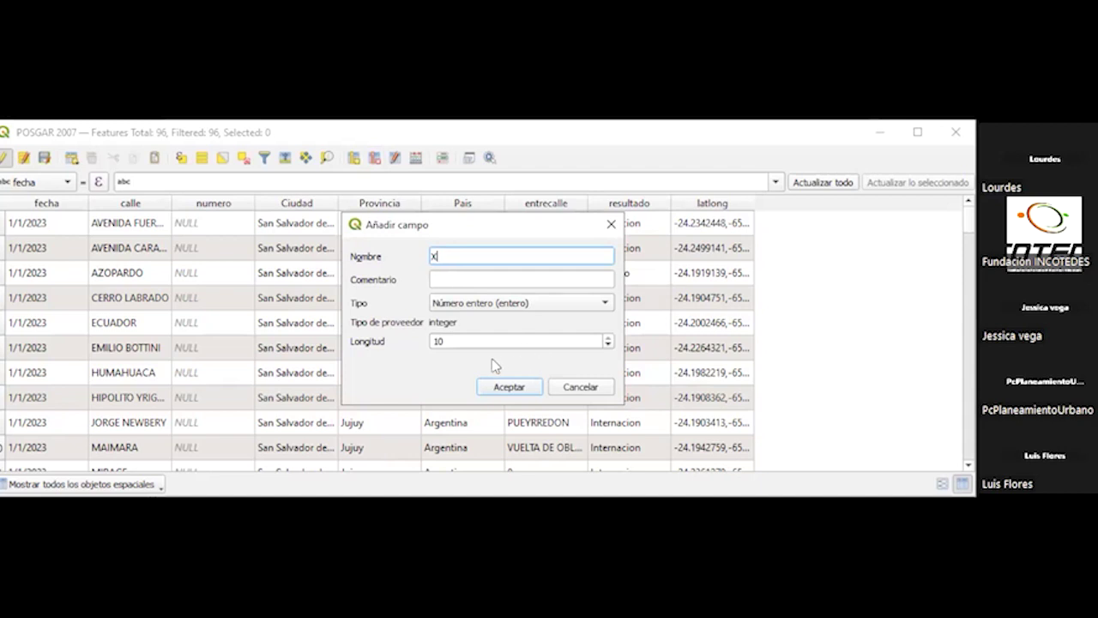
{"action": "left_click", "coordinate": [587, 310]}
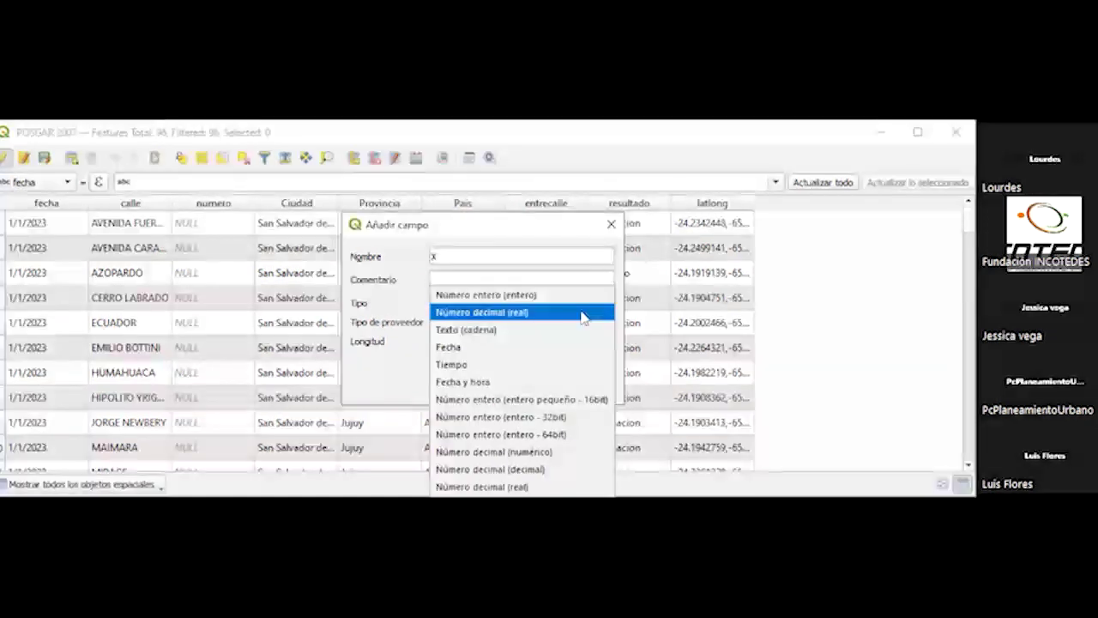
{"action": "key", "text": "Return"}
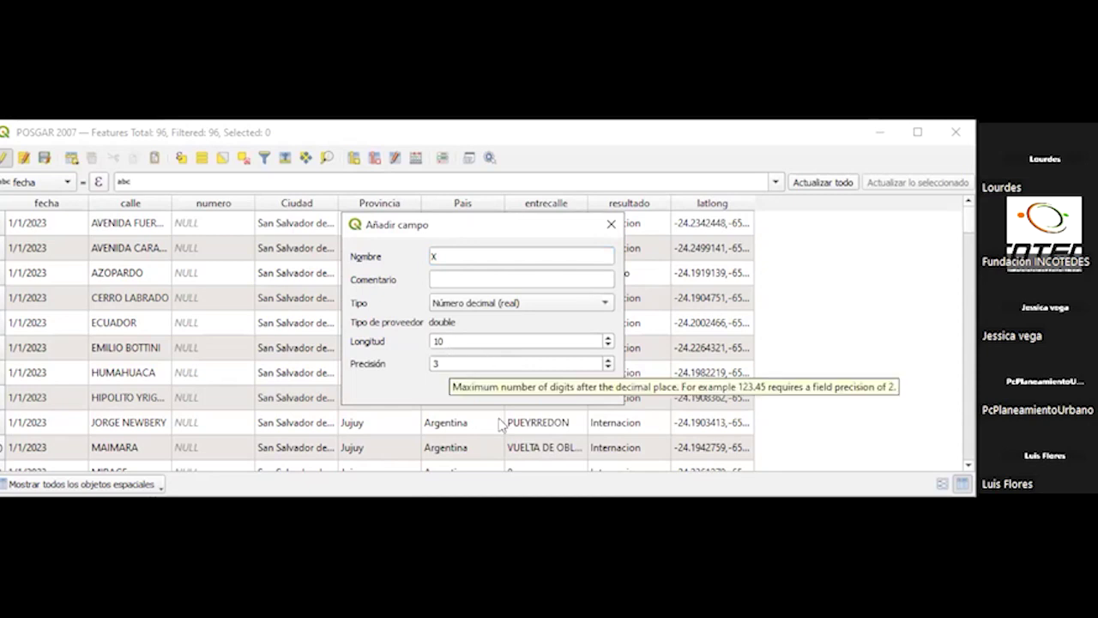
{"action": "left_click", "coordinate": [523, 387]}
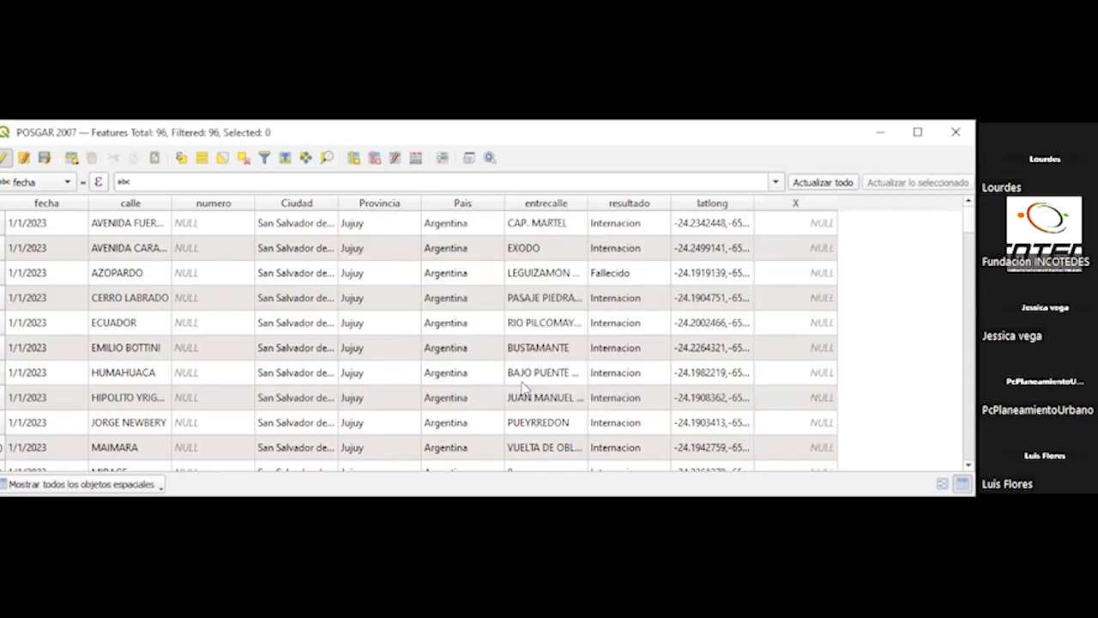
Add a Número decimal (real) field named Y and widen the latlong column to fit its full coordinates.
{"action": "left_click", "coordinate": [354, 160]}
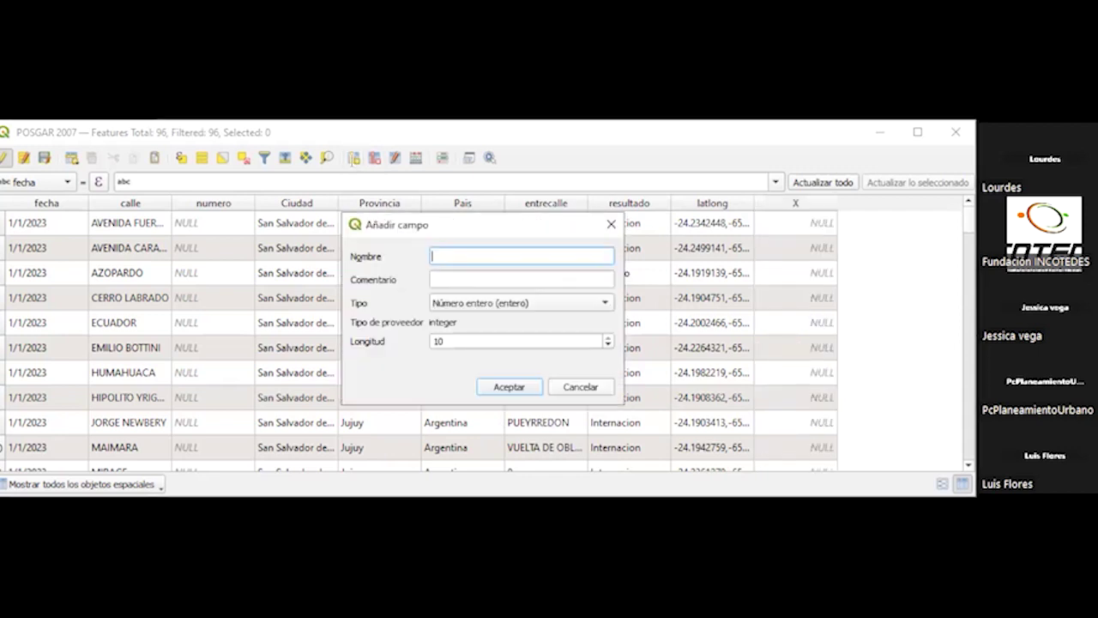
{"action": "type", "text": "Y"}
{"action": "left_click", "coordinate": [471, 305]}
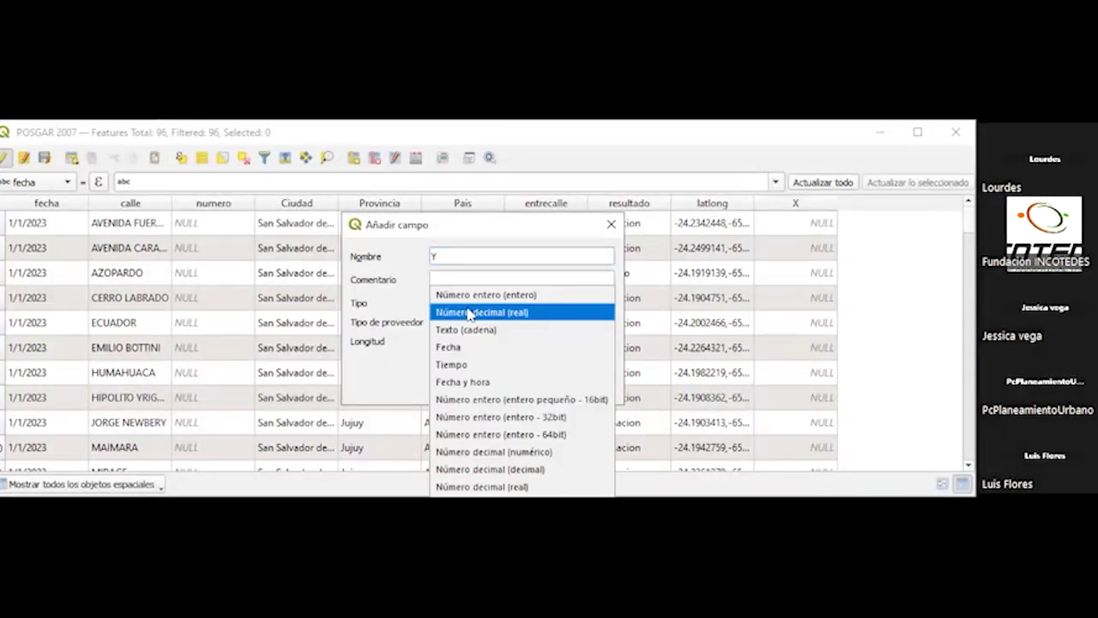
{"action": "left_click", "coordinate": [470, 314]}
{"action": "left_click", "coordinate": [507, 387]}
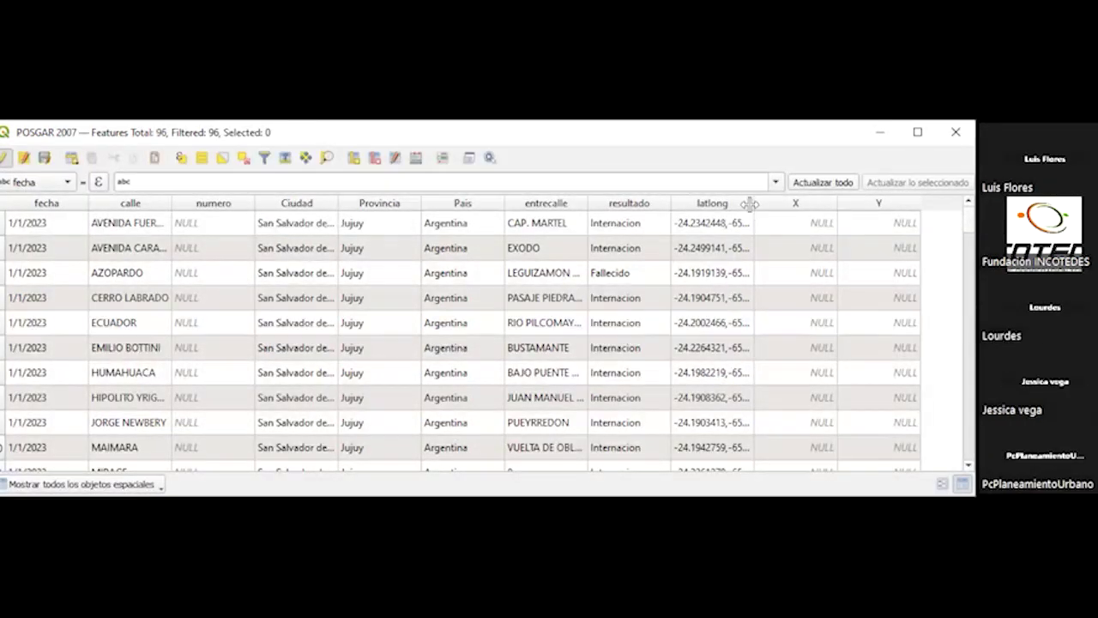
{"action": "left_click_drag", "start_coordinate": [750, 203], "coordinate": [790, 207]}
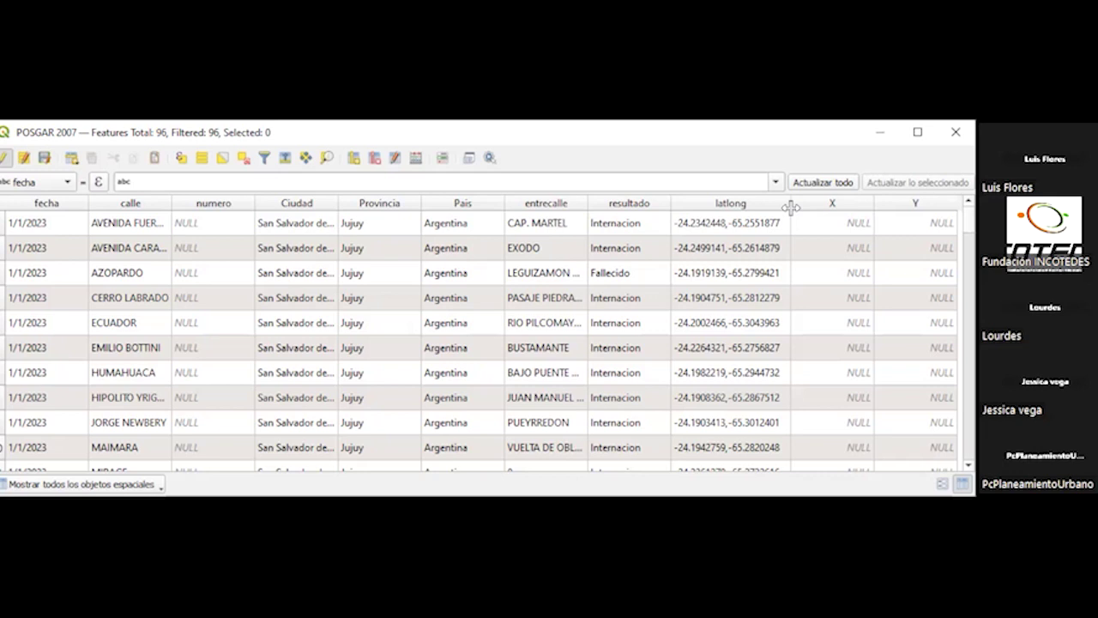
Open the field calculator for the POSGAR 2007 layer and set it to update the existing X field.
{"action": "left_click", "coordinate": [417, 159]}
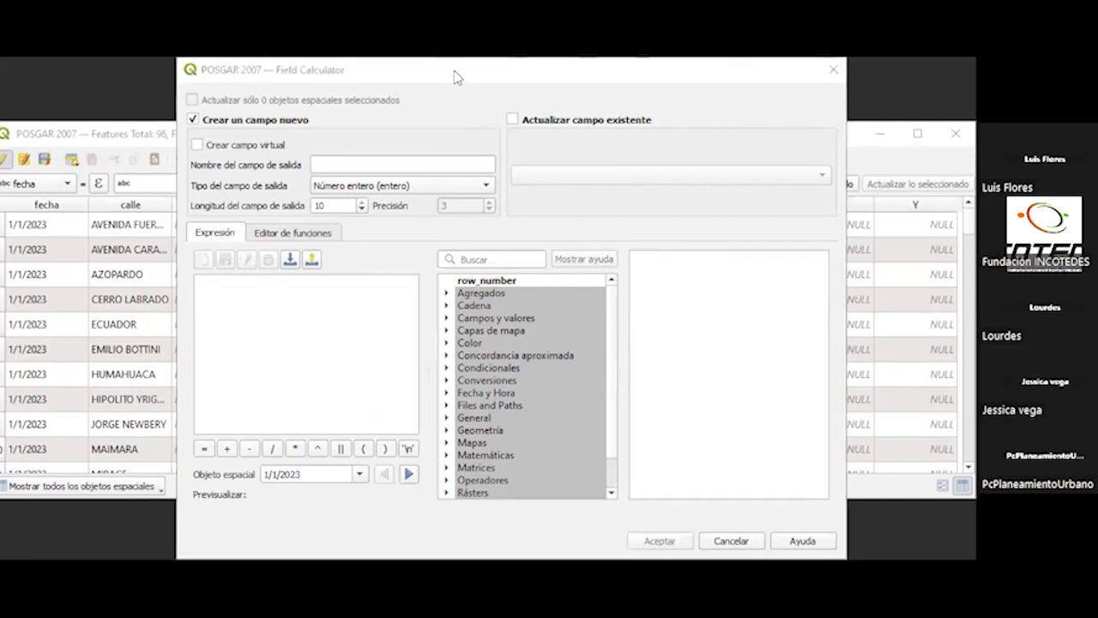
{"action": "left_click", "coordinate": [456, 72]}
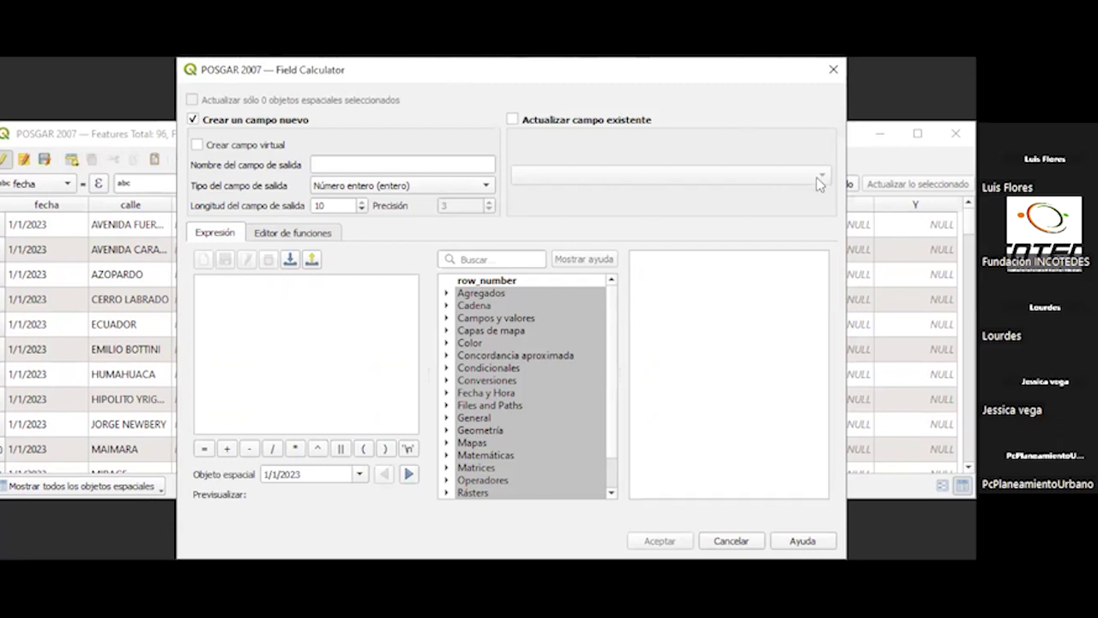
{"action": "left_click", "coordinate": [513, 120]}
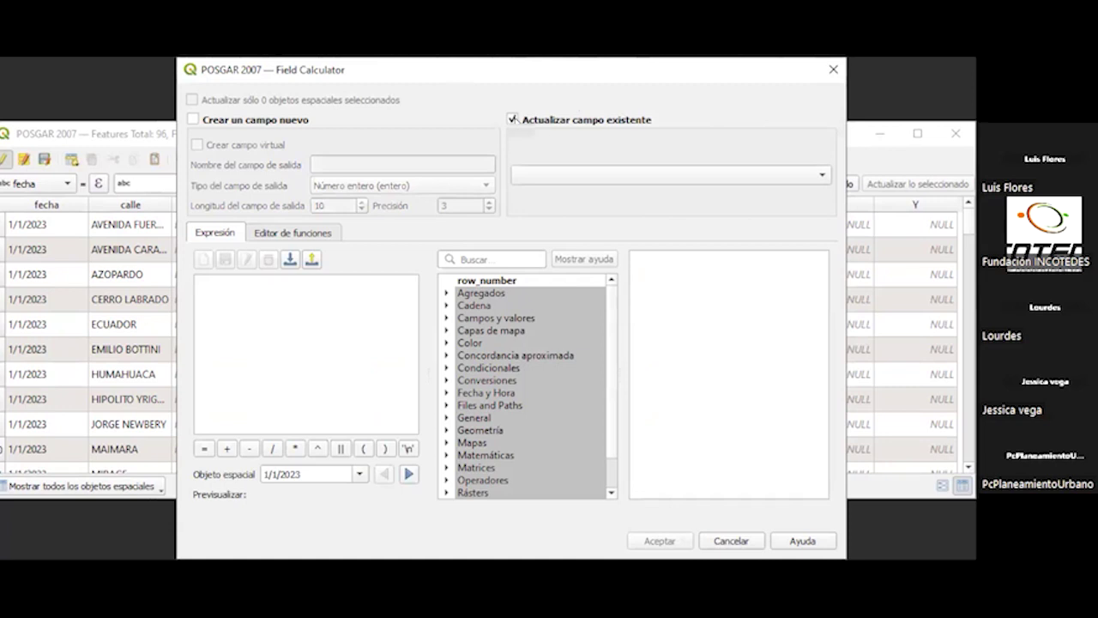
{"action": "left_click", "coordinate": [590, 175]}
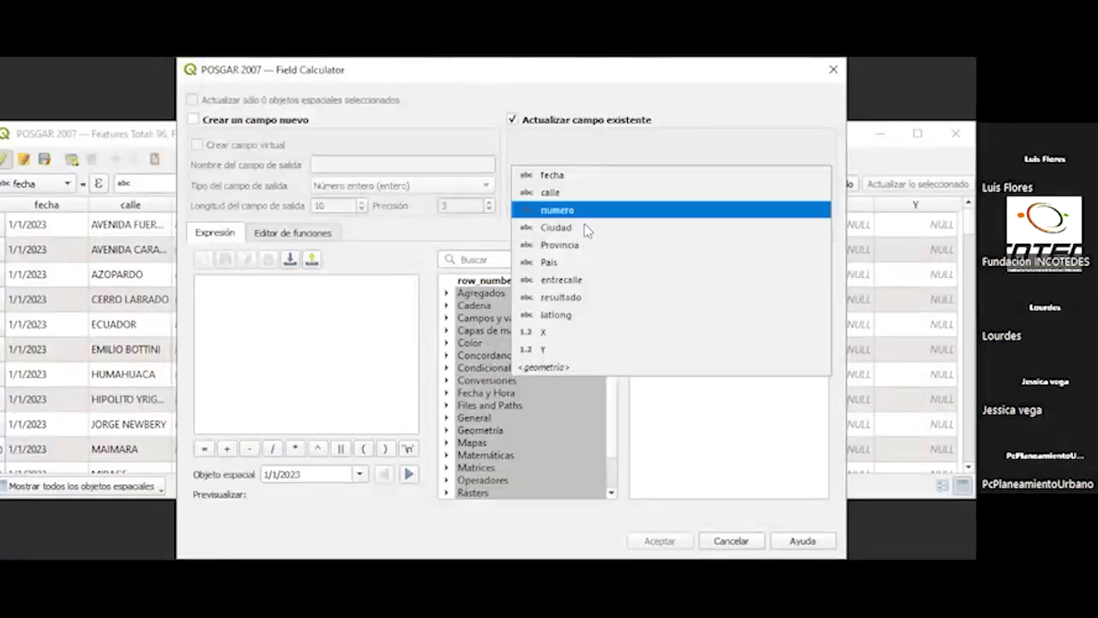
{"action": "left_click", "coordinate": [577, 333]}
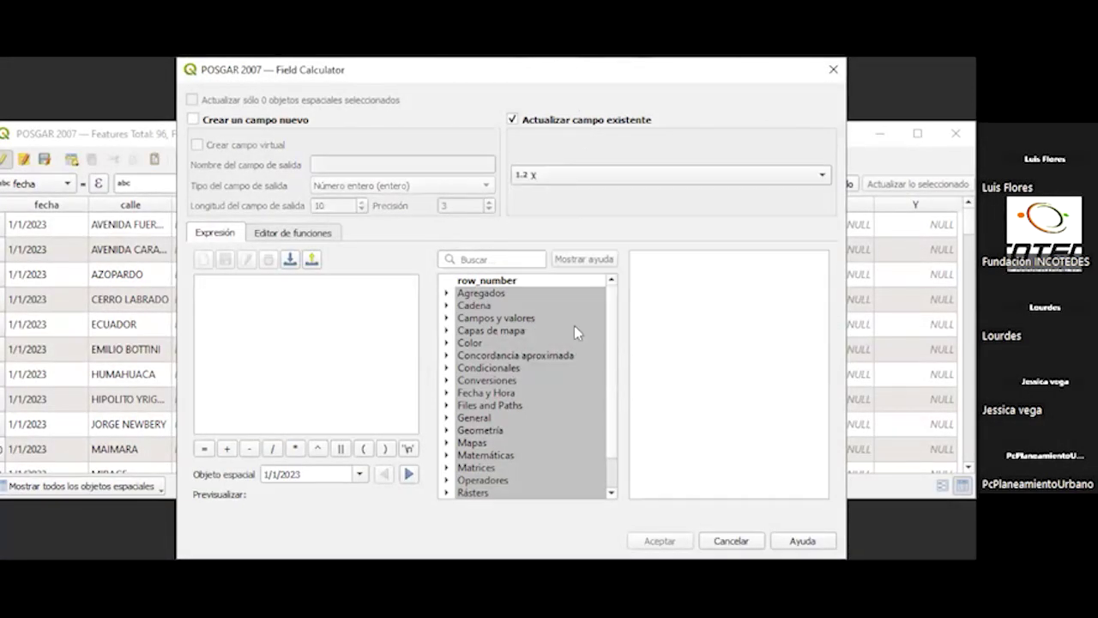
Fill the X field with each point's x coordinate using the geometry function $x.
{"action": "left_click", "coordinate": [446, 430]}
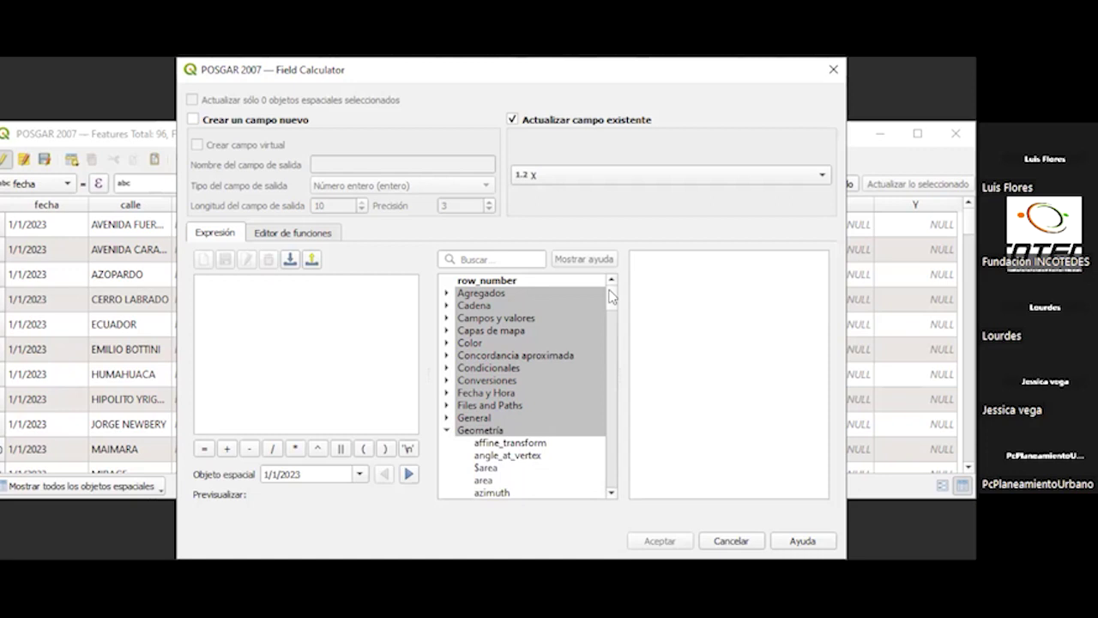
{"action": "left_click_drag", "start_coordinate": [612, 298], "coordinate": [612, 308]}
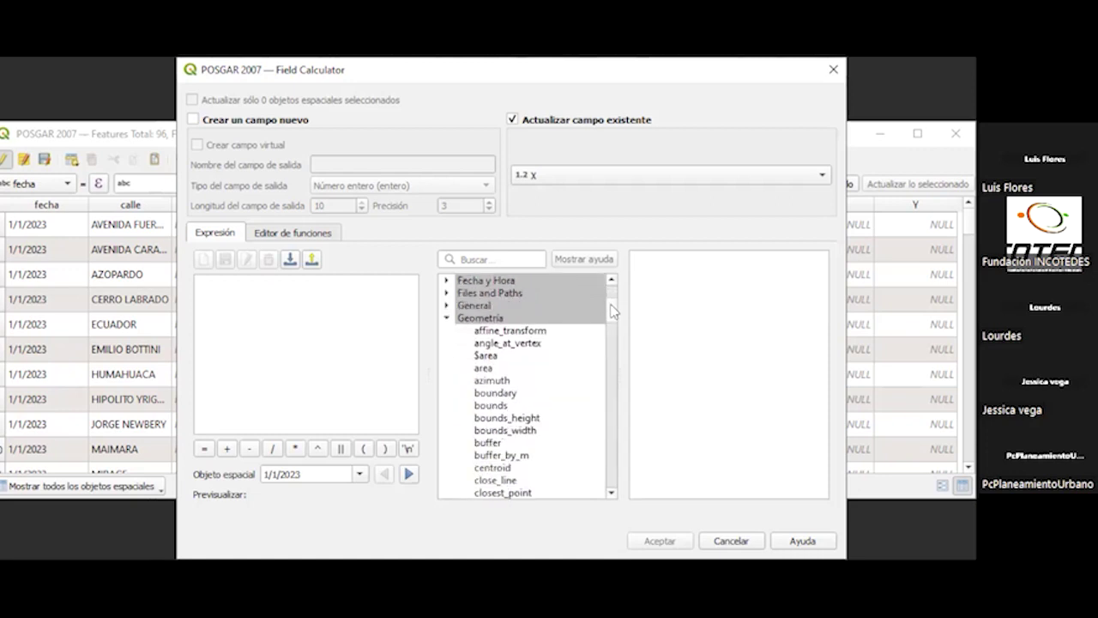
{"action": "left_click_drag", "start_coordinate": [610, 309], "coordinate": [606, 457]}
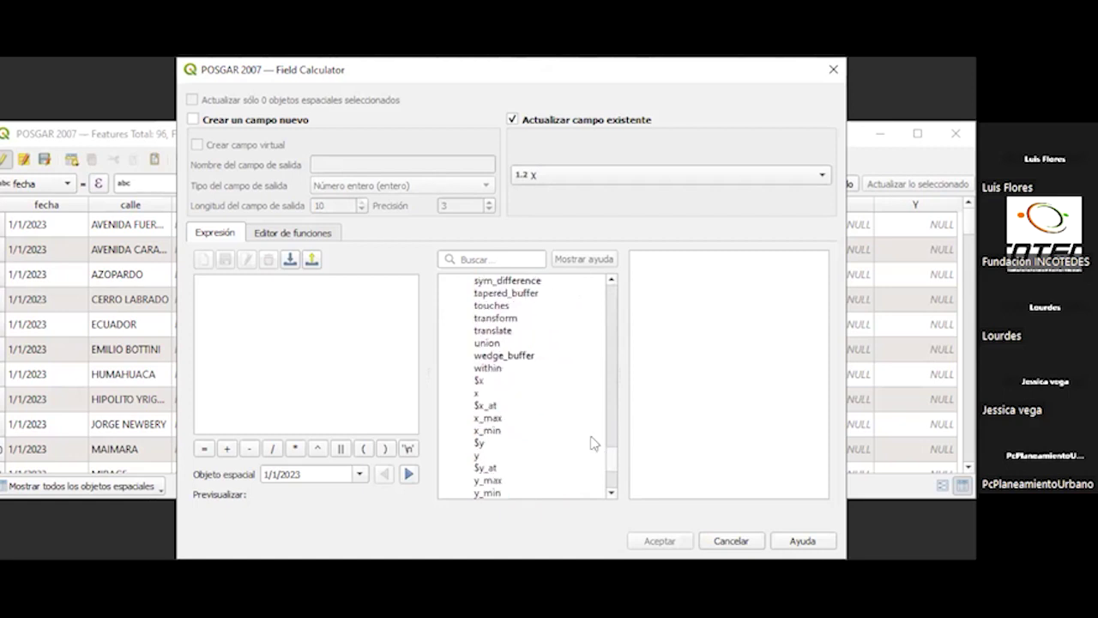
{"action": "left_click", "coordinate": [501, 381]}
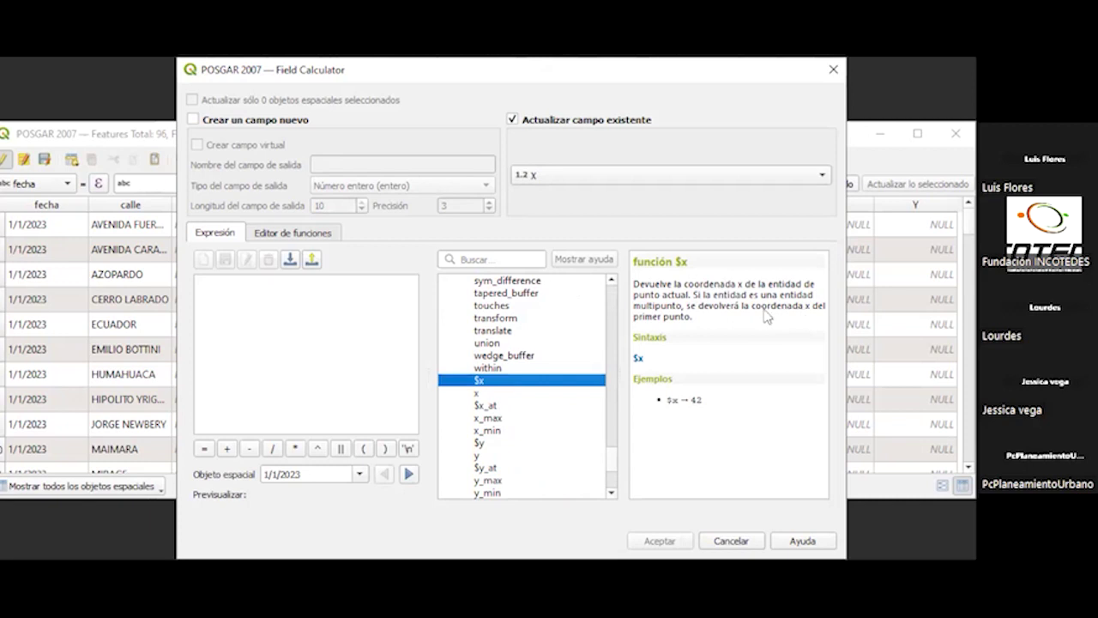
{"action": "double_click", "coordinate": [511, 381]}
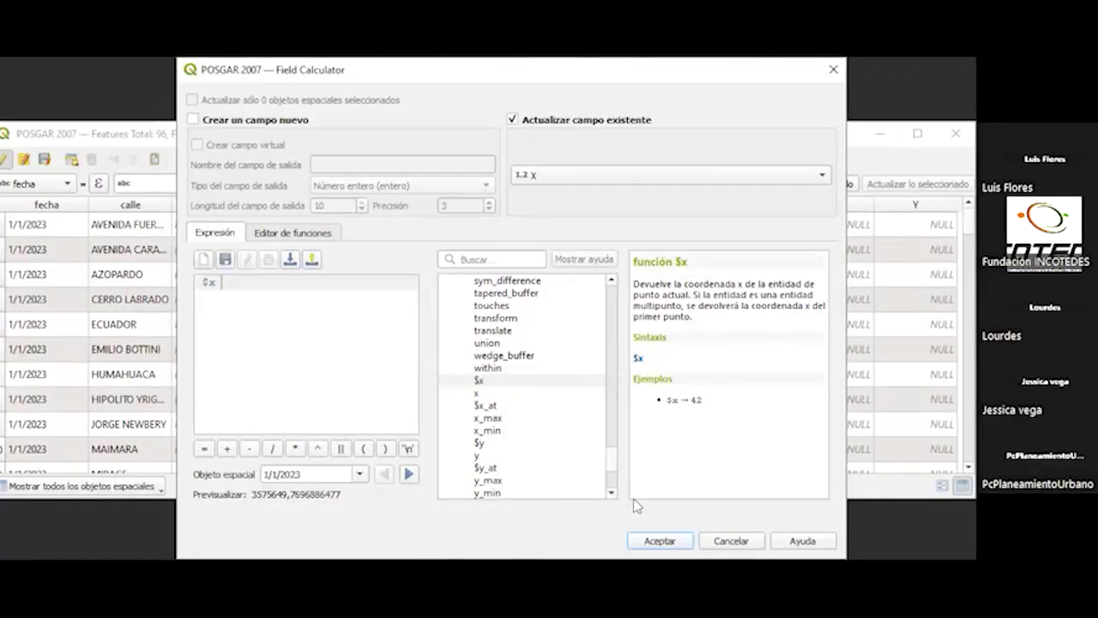
{"action": "left_click", "coordinate": [650, 541]}
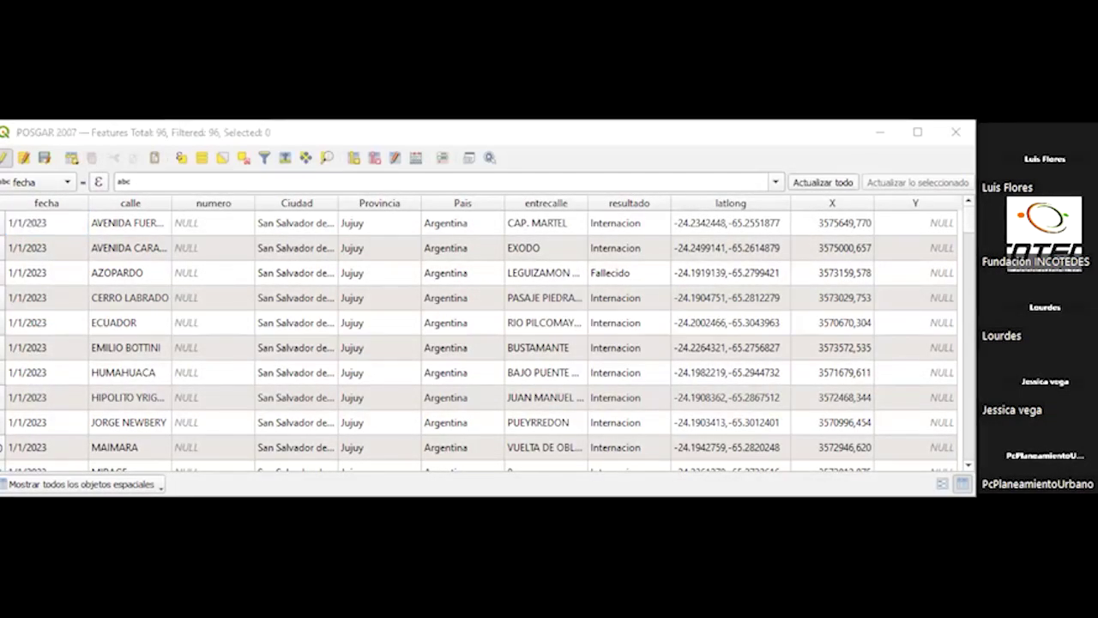
{"action": "key", "text": "alt+Tab"}
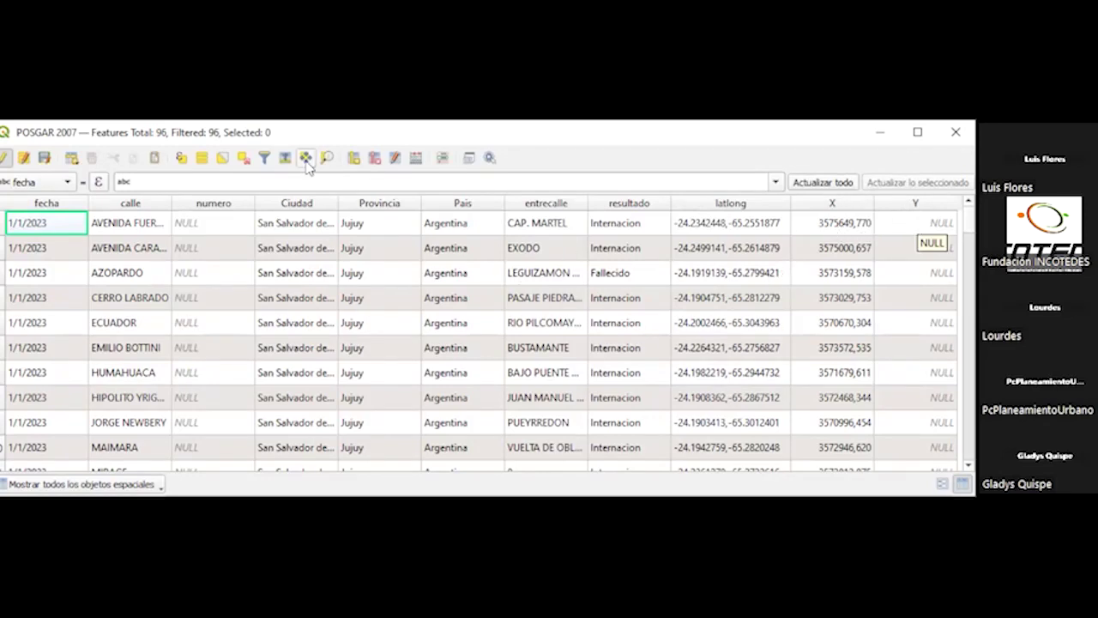
Update the existing Y field of the POSGAR 2007 layer with each point's y coordinate using the geometry function $y.
{"action": "left_click", "coordinate": [416, 159]}
{"action": "left_click", "coordinate": [575, 120]}
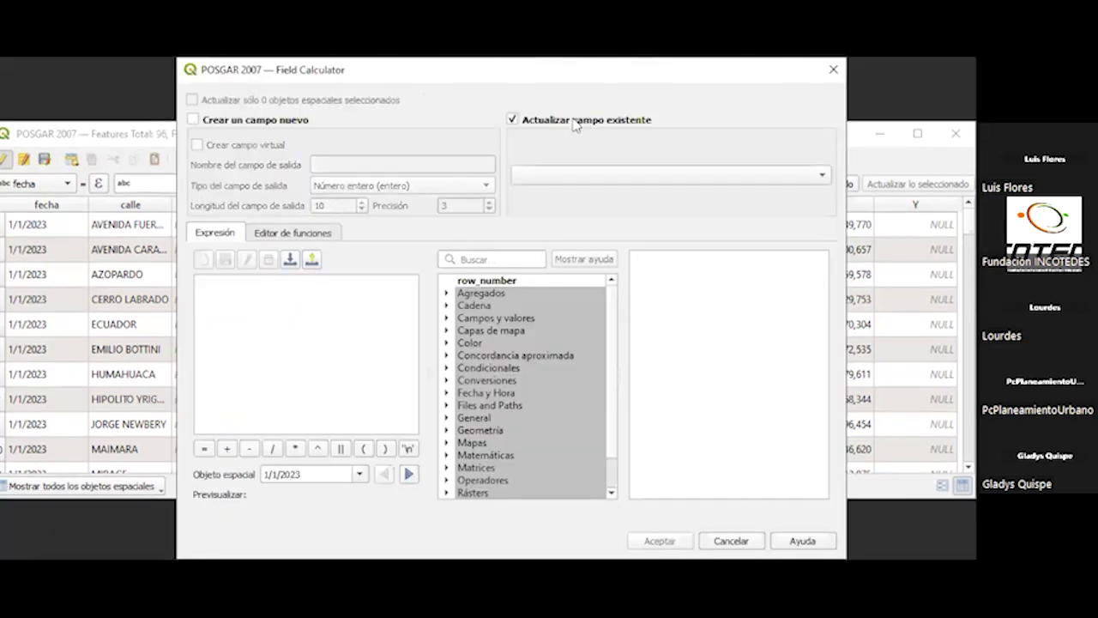
{"action": "left_click", "coordinate": [625, 177]}
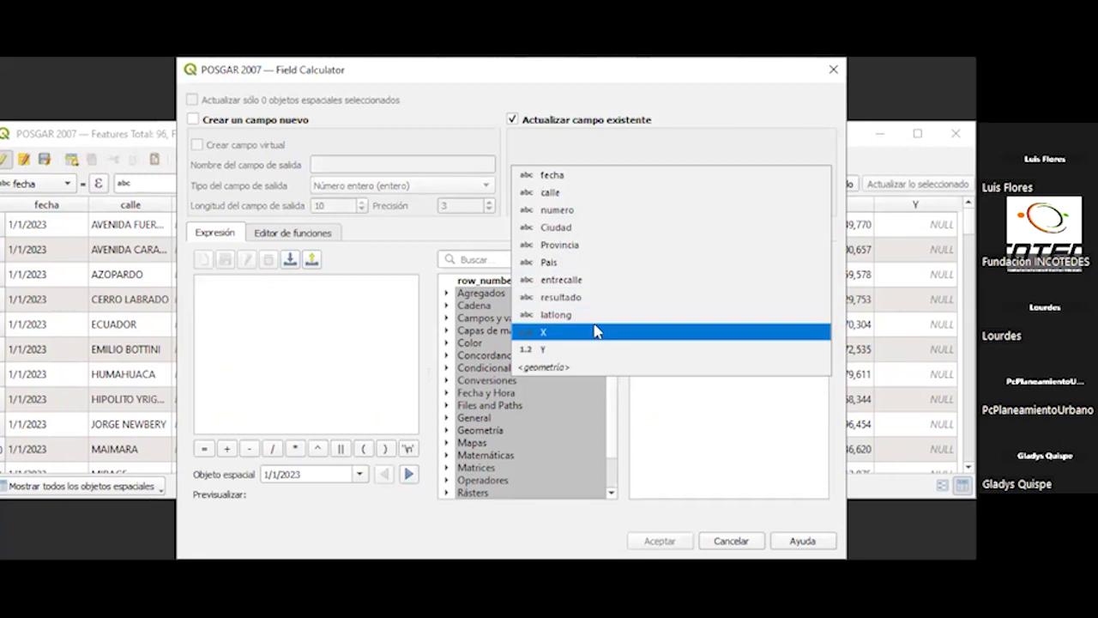
{"action": "left_click", "coordinate": [592, 351]}
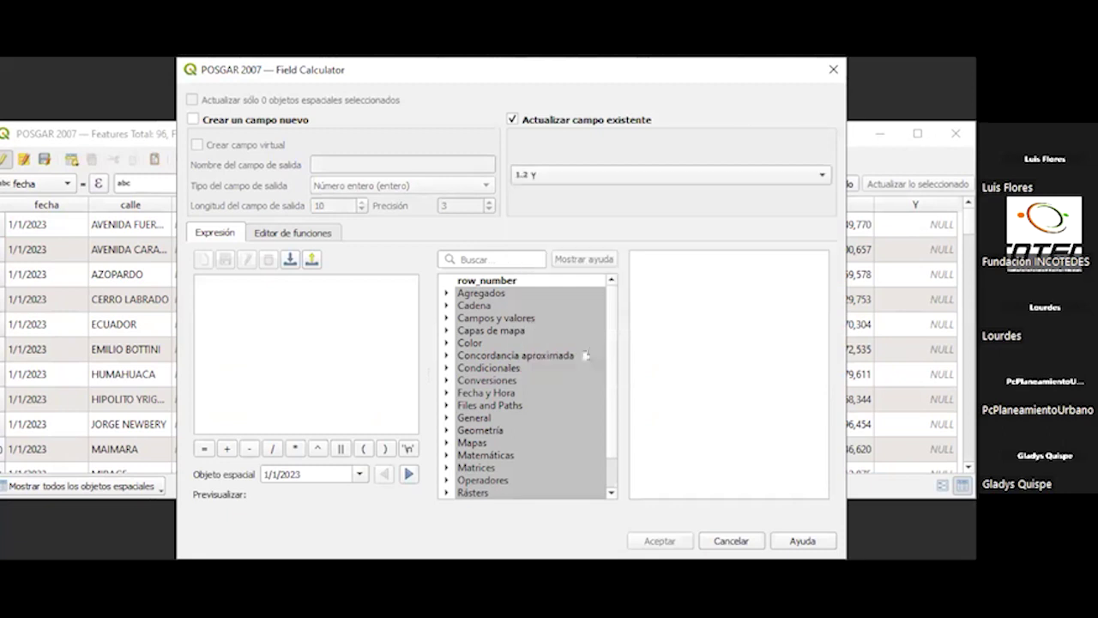
{"action": "left_click", "coordinate": [480, 431]}
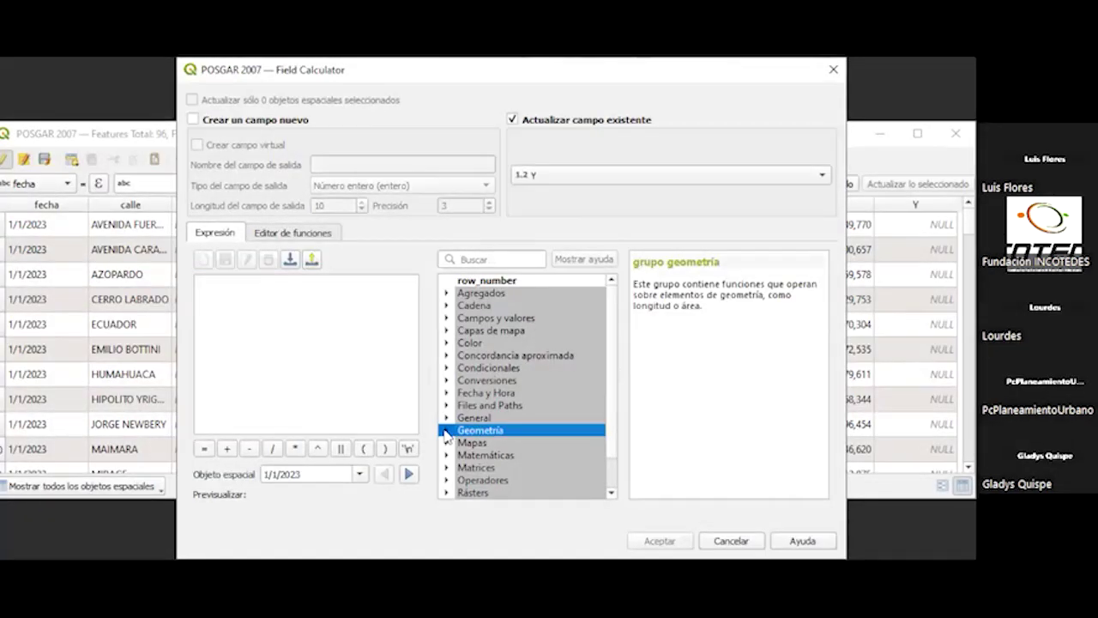
{"action": "left_click", "coordinate": [446, 430]}
{"action": "left_click_drag", "start_coordinate": [608, 296], "coordinate": [604, 464]}
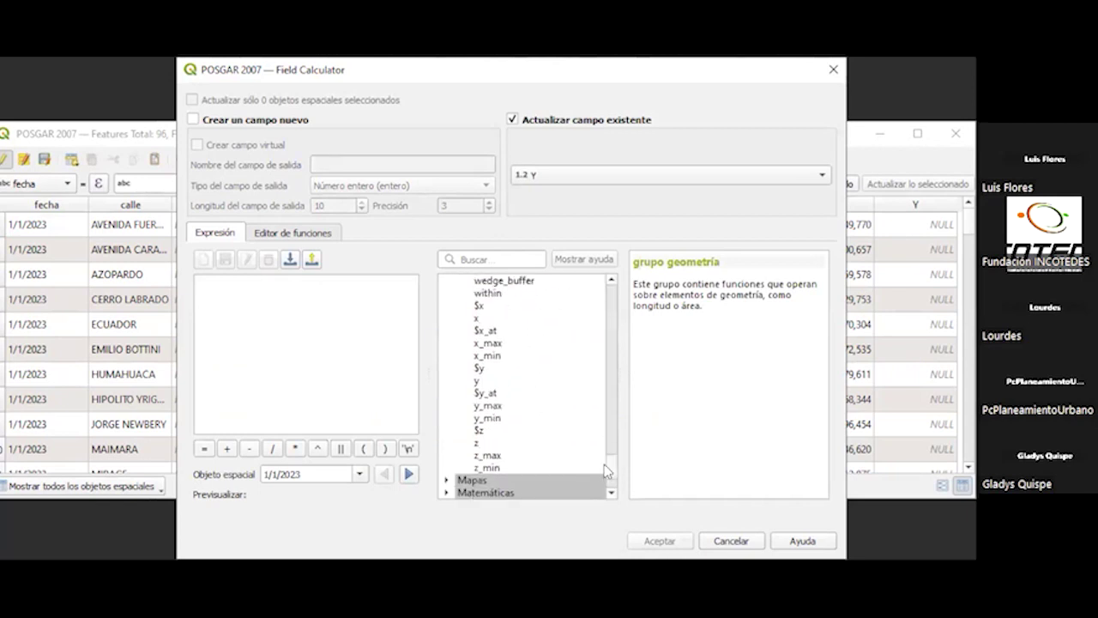
{"action": "double_click", "coordinate": [495, 369]}
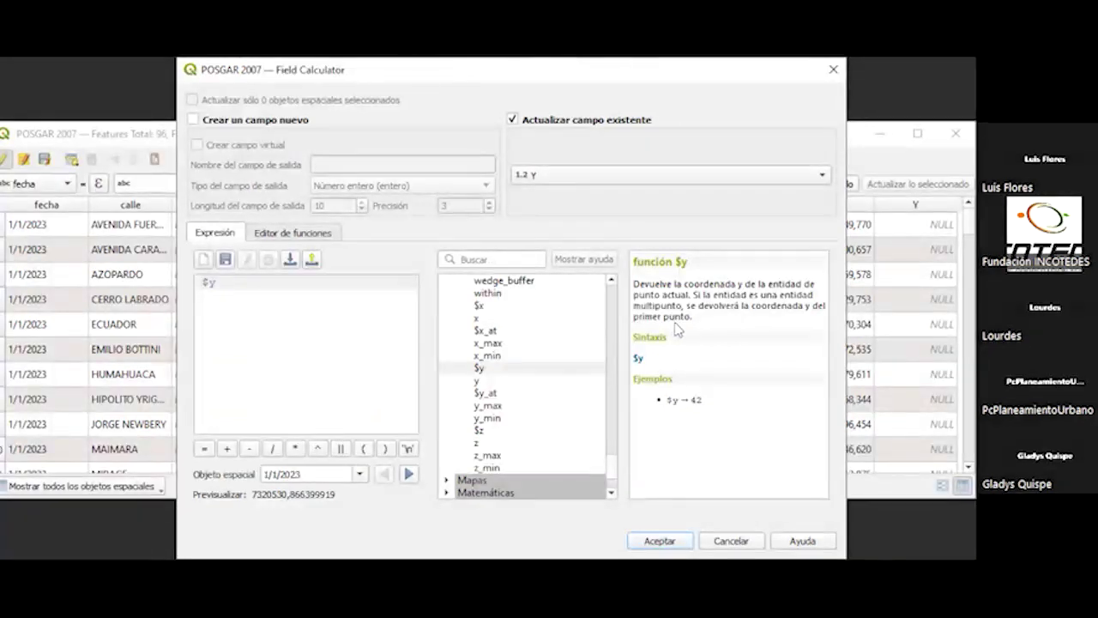
{"action": "left_click", "coordinate": [662, 543]}
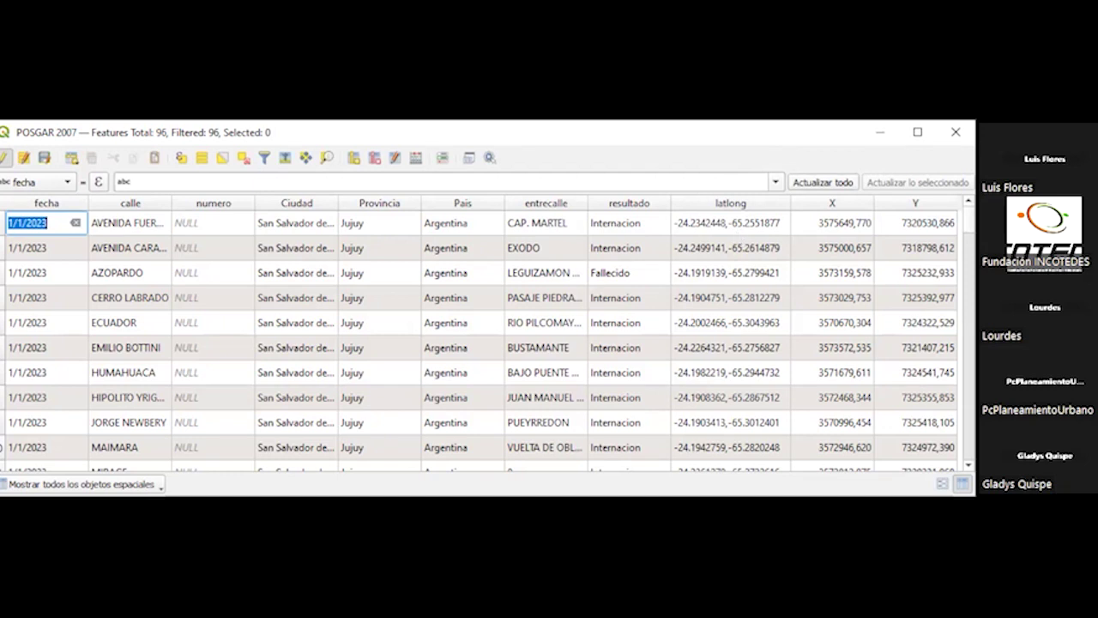
{"action": "key", "text": "Return"}
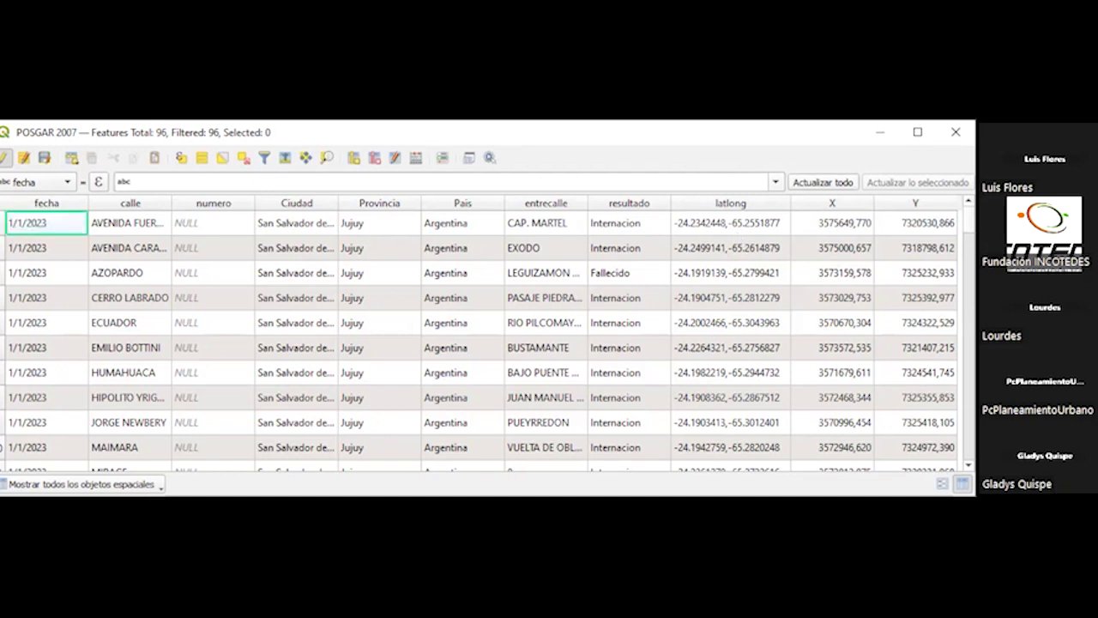